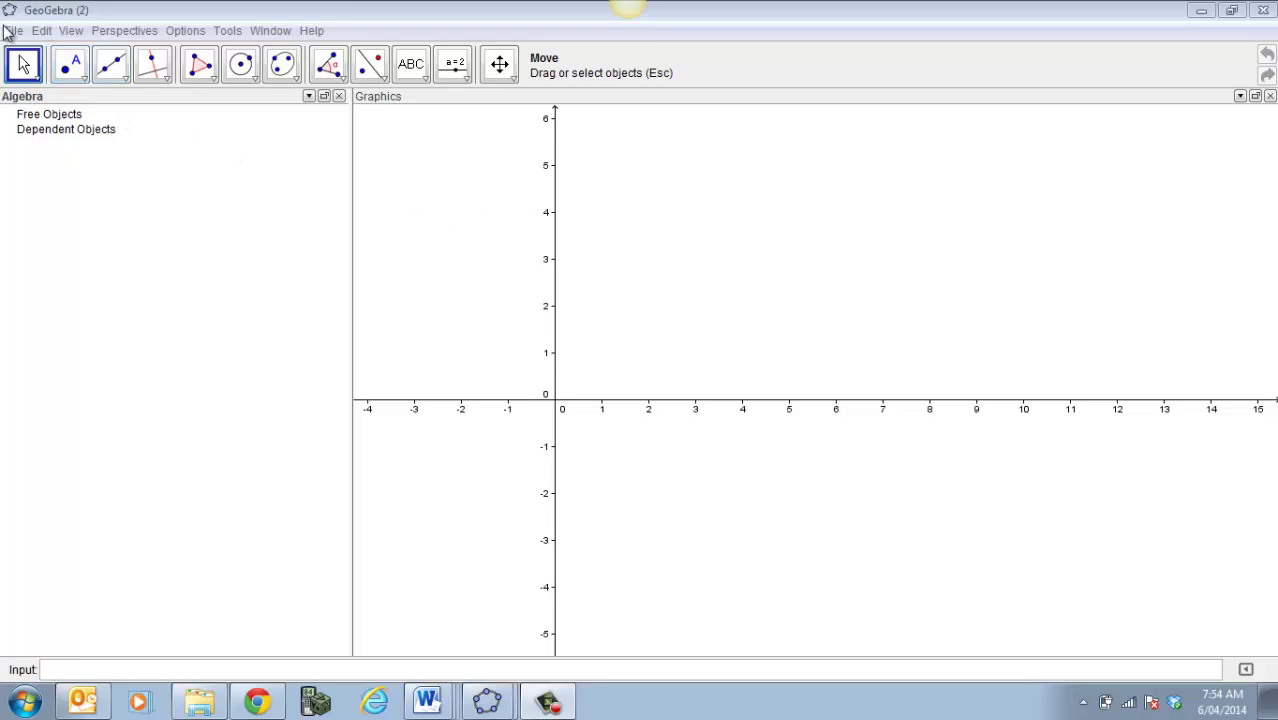
Step: Narrow the Algebra view to give the graph more room and display the grid in the Graphics view
drag(348, 260, 236, 228)
click(70, 30)
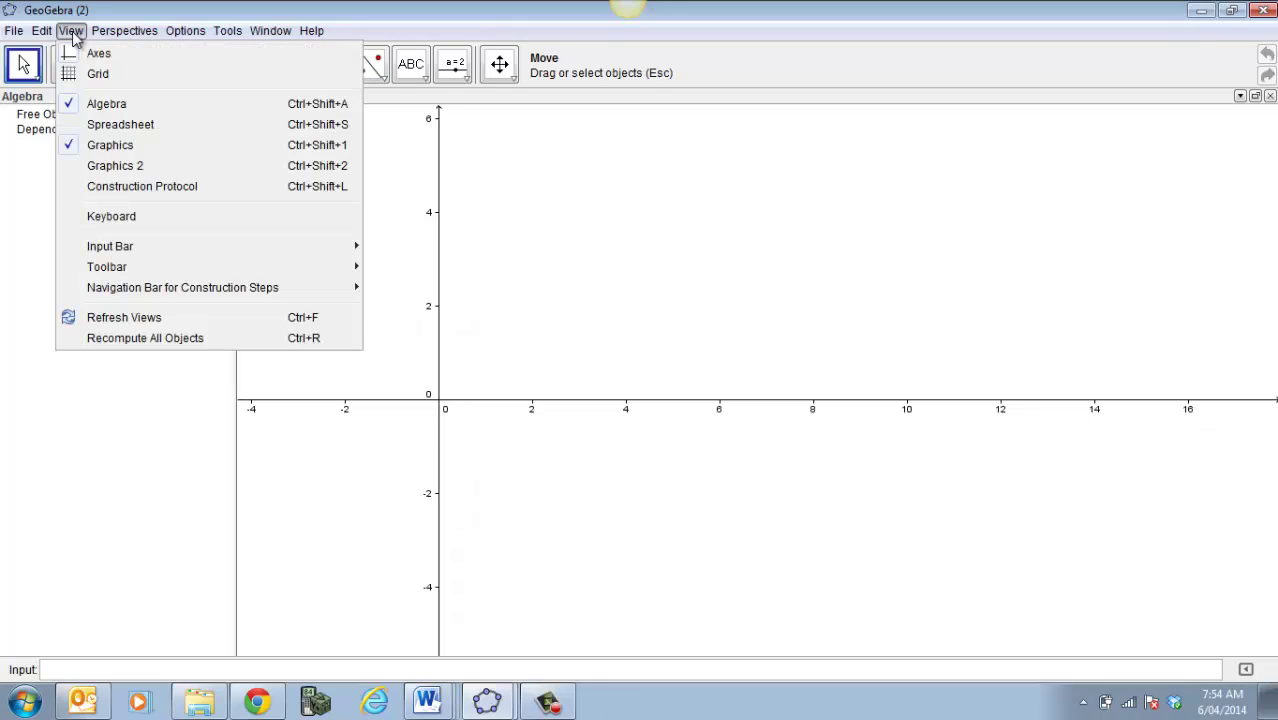
click(84, 74)
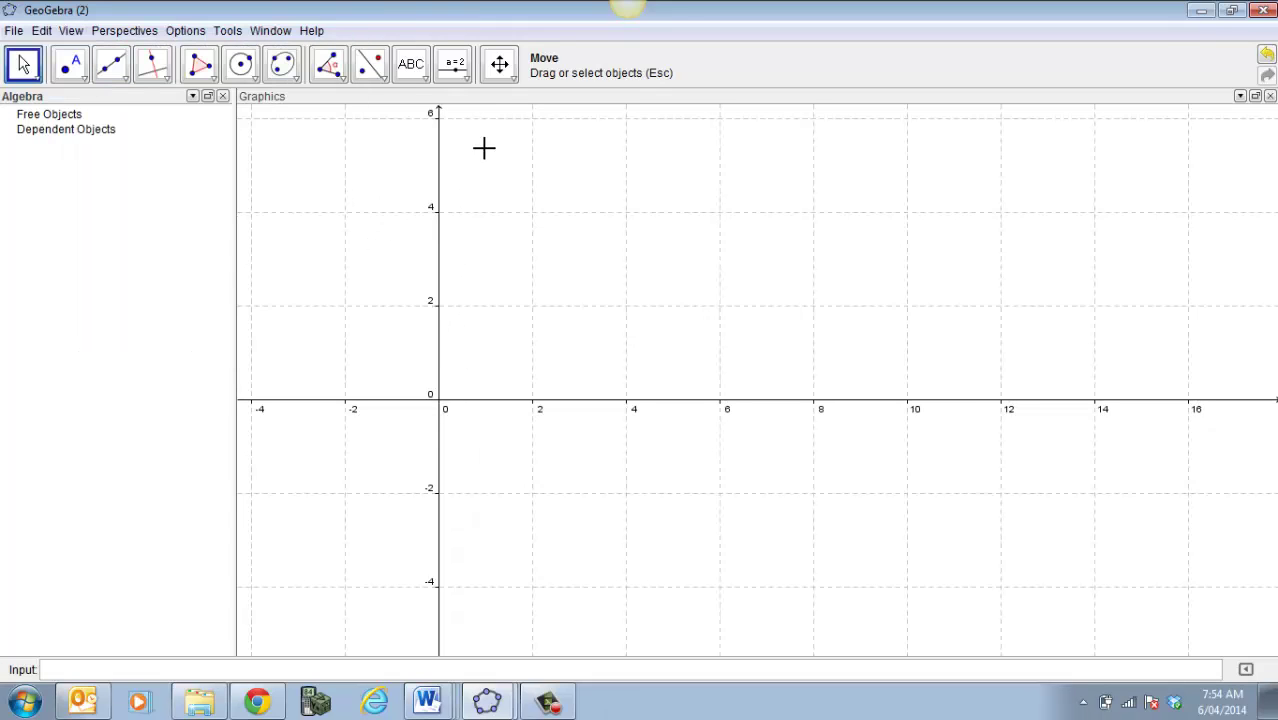
Step: Move the origin nearer the middle of the graph and rescale both axes so they are labelled in steps of 1
click(510, 79)
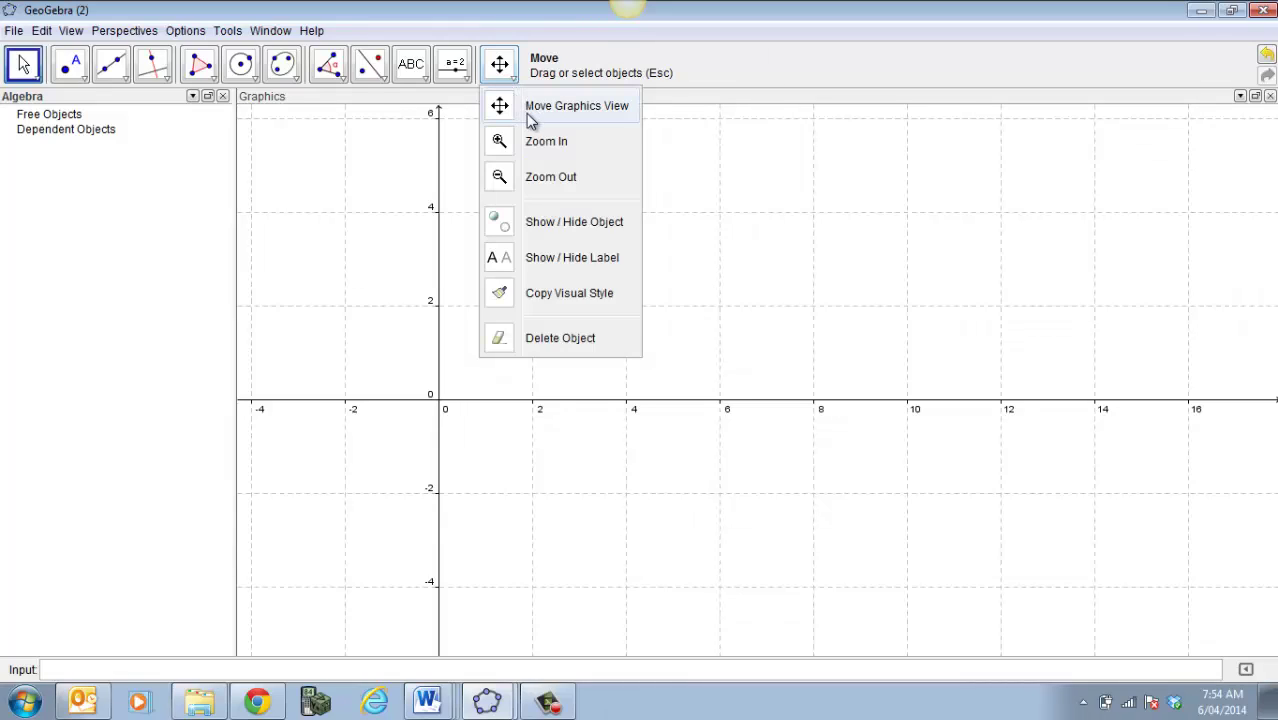
click(535, 108)
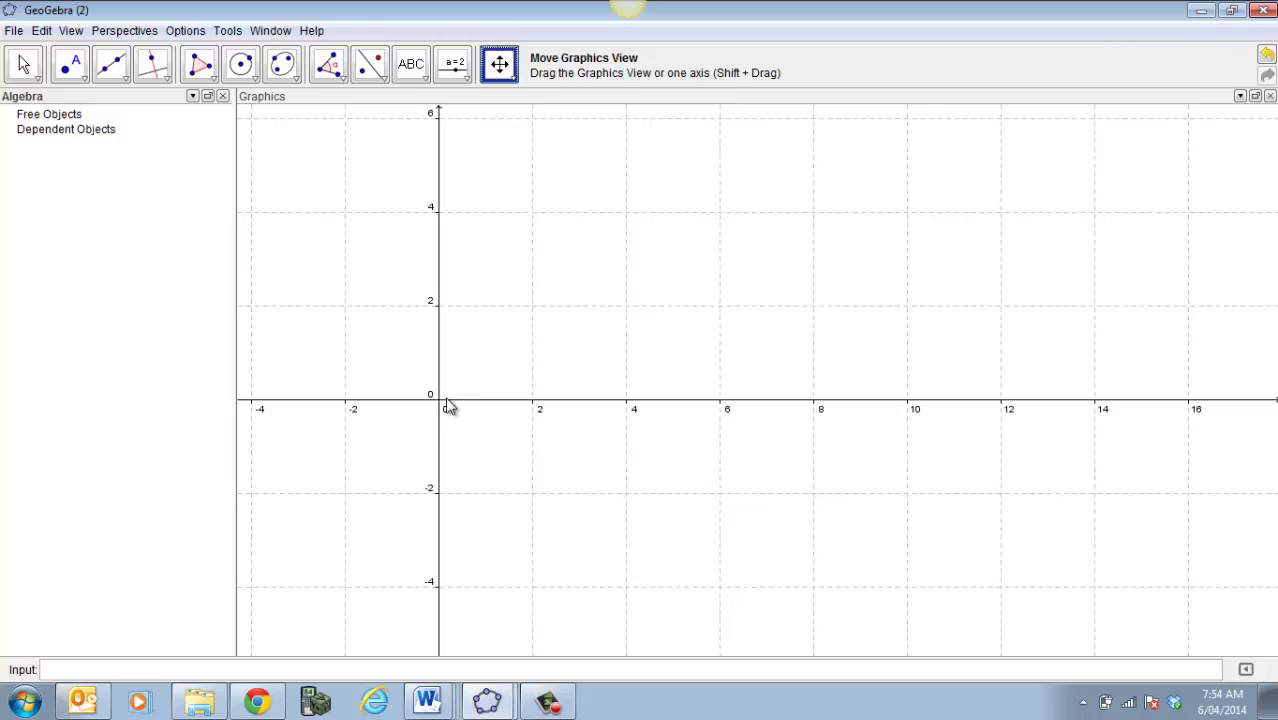
drag(442, 394, 578, 413)
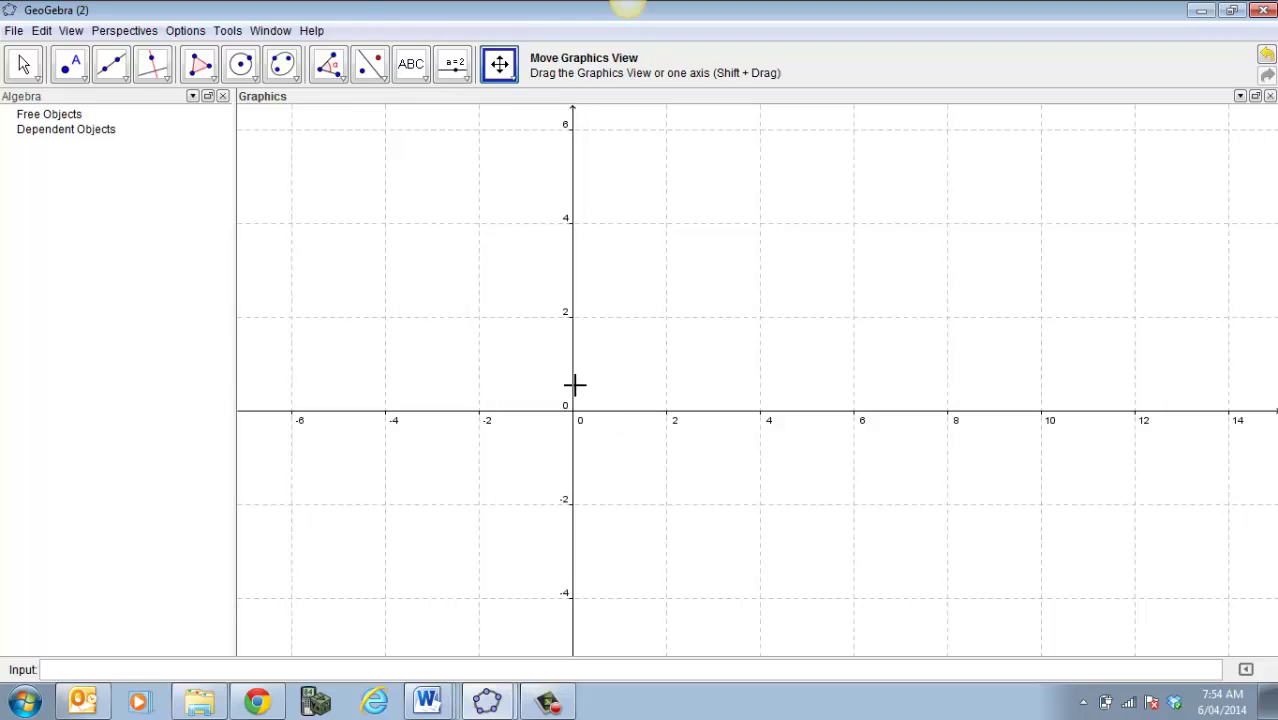
mouse_move(573, 382)
mouse_down()
mouse_move(573, 409)
mouse_move(576, 376)
mouse_up()
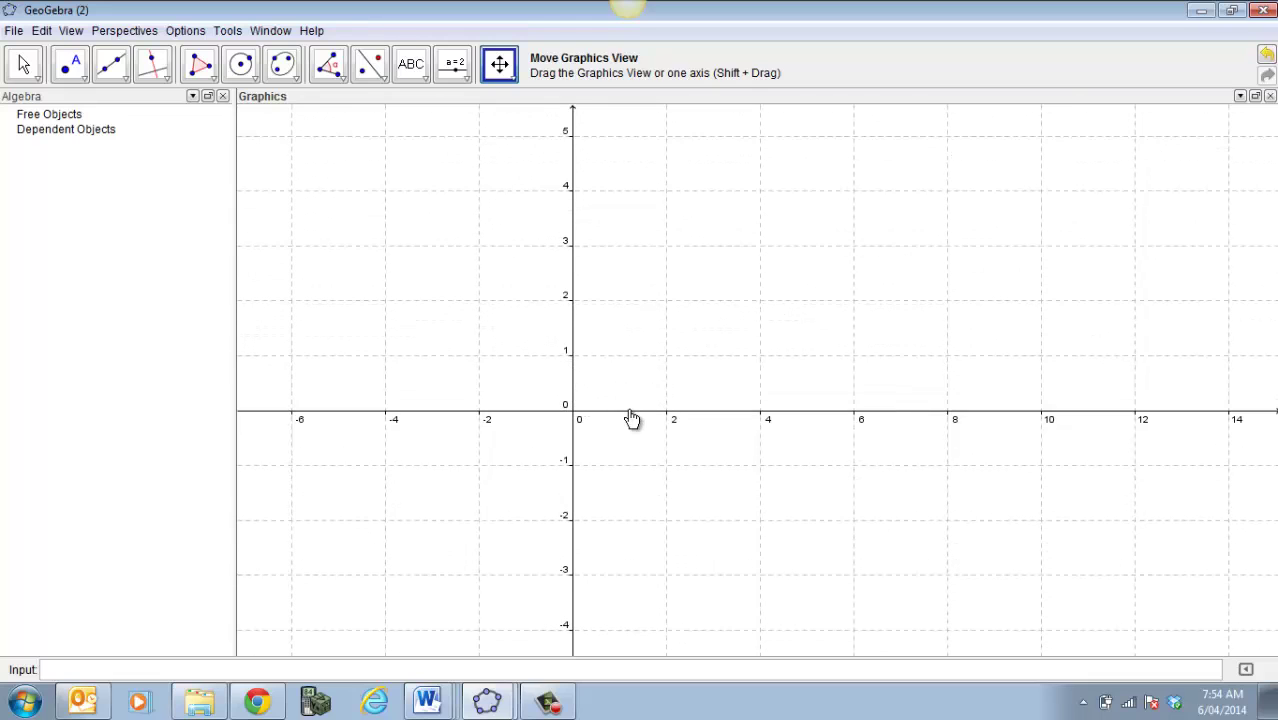
drag(632, 418, 650, 431)
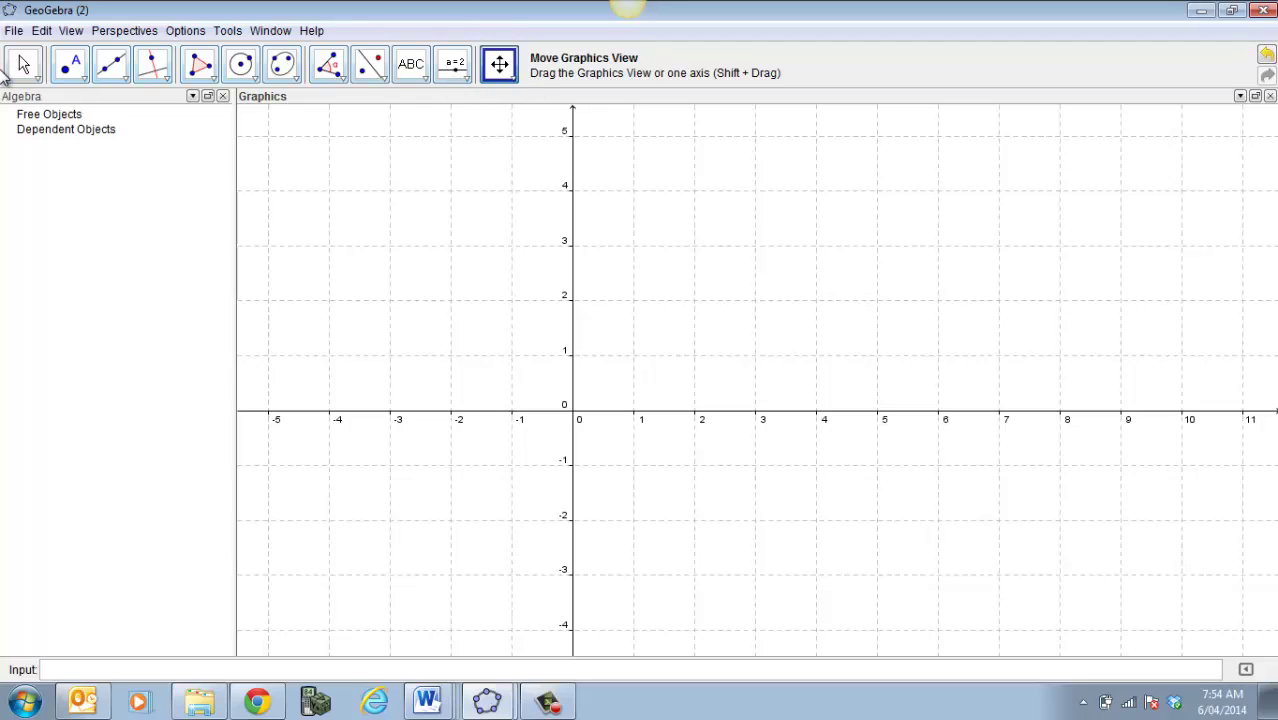
Step: Create a number slider a near the graph's upper edge with minimum -10, maximum 10 and increment 1
click(469, 82)
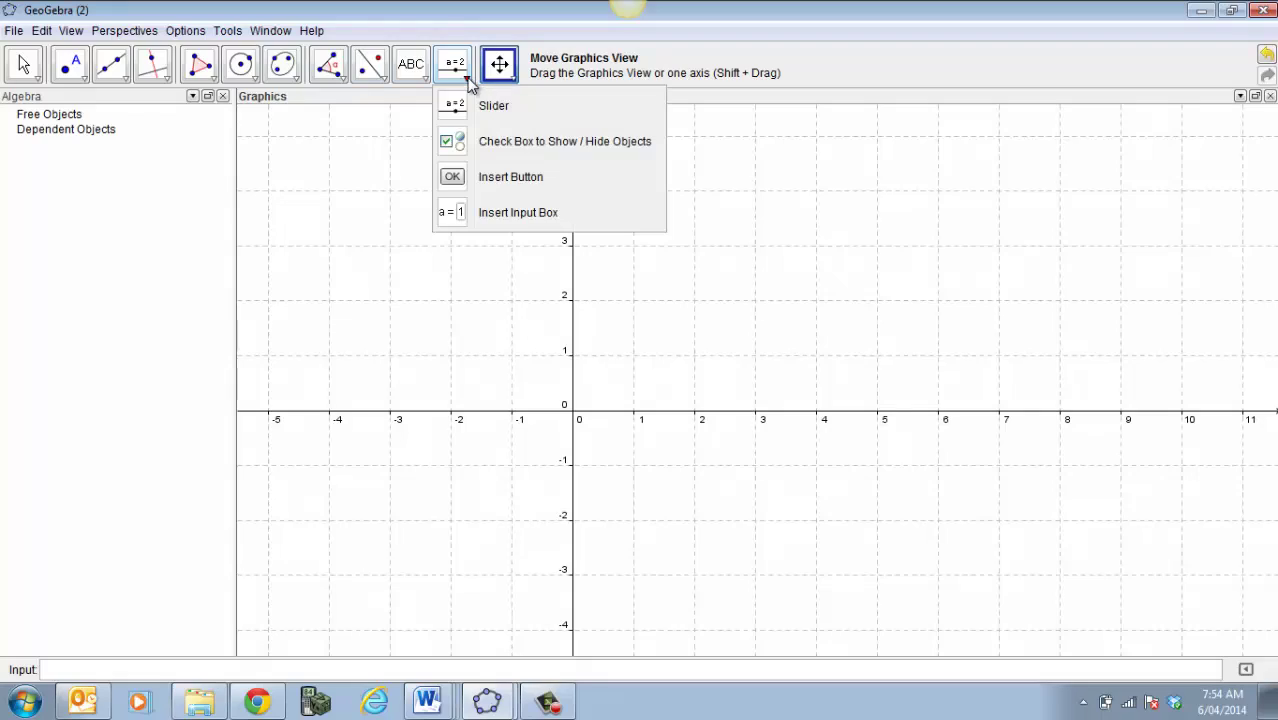
click(480, 104)
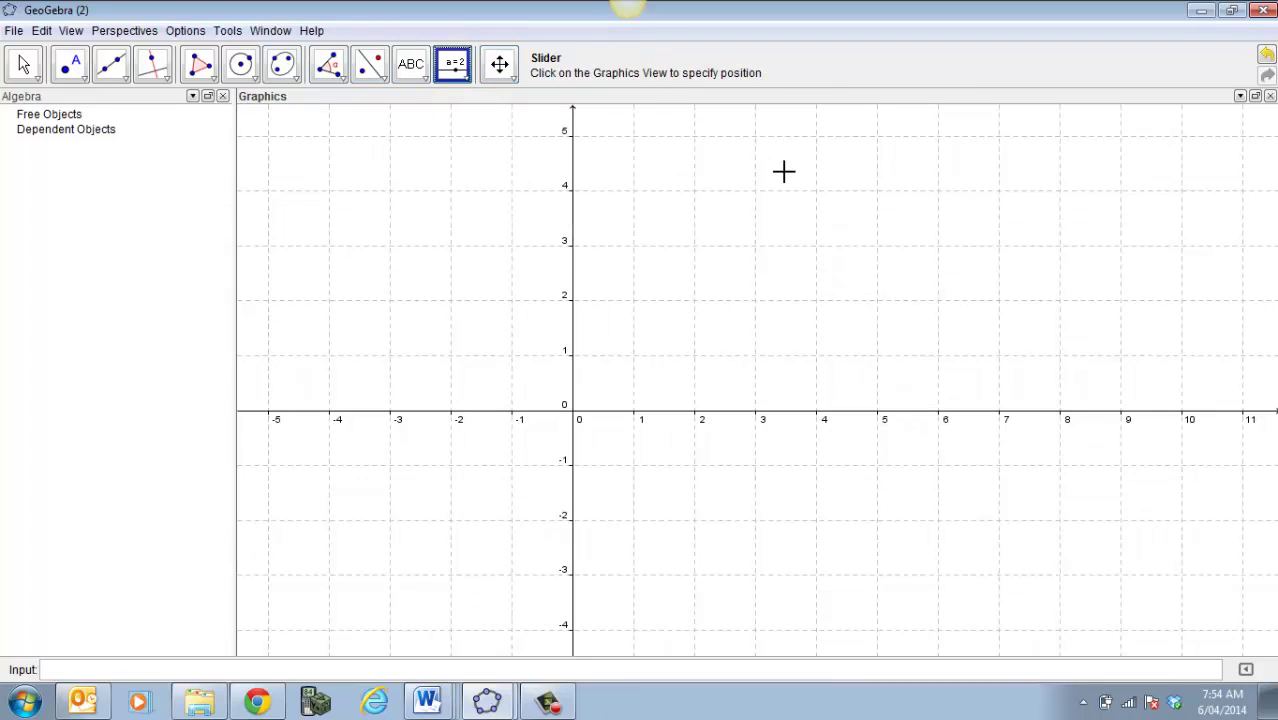
click(902, 137)
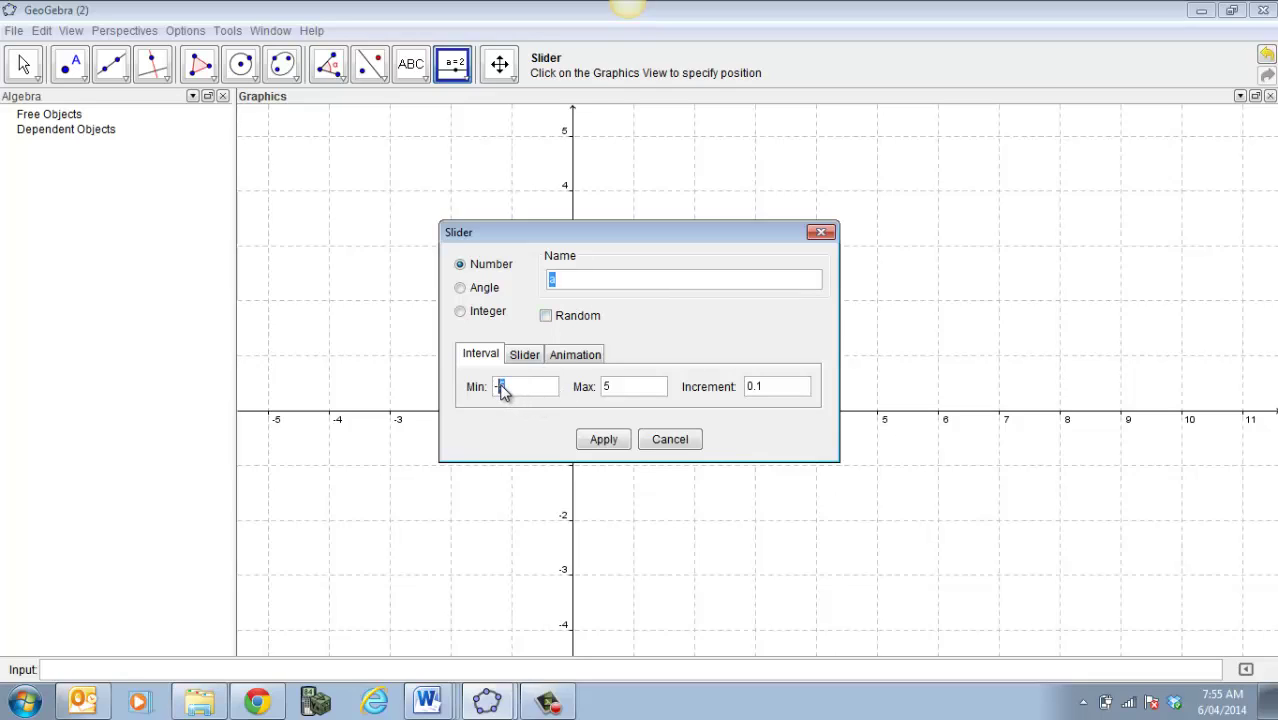
key(BackSpace)
text(10)
click(603, 388)
text(101)
click(600, 442)
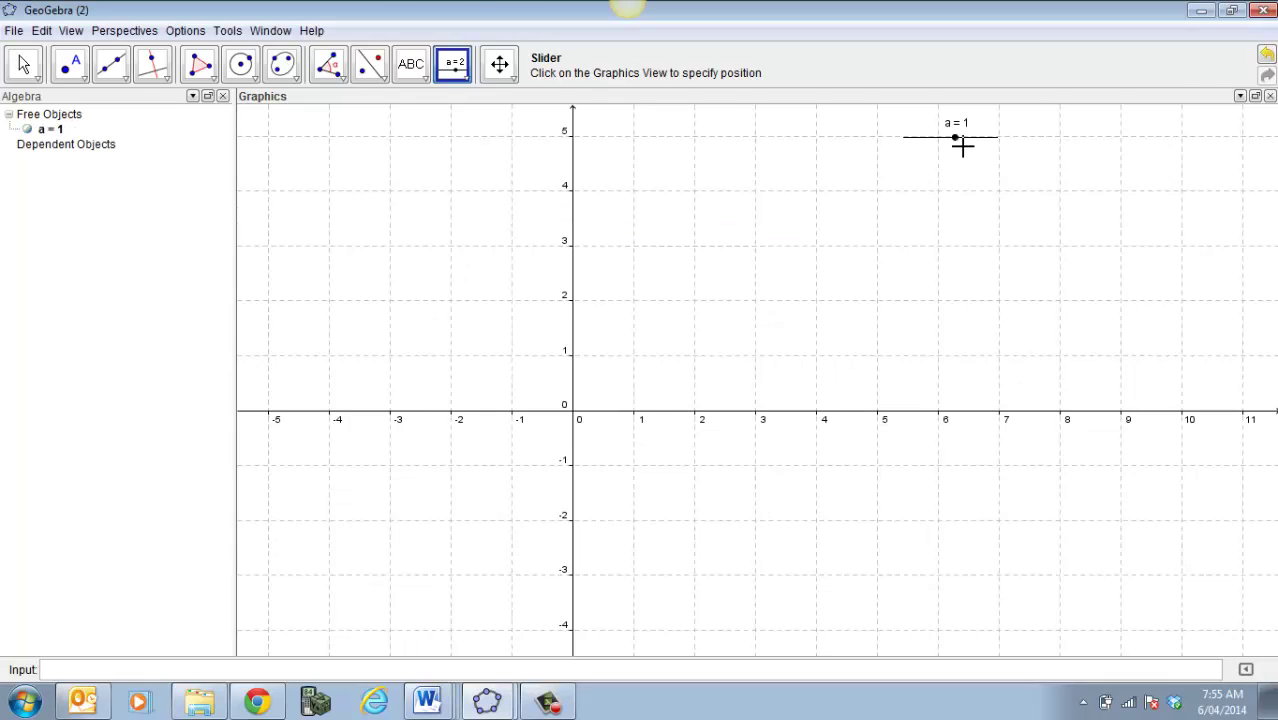
click(943, 131)
click(670, 440)
Step: Set slider a to -5 and style it in blue (0, 0, 255) with a line thickness of 8
click(24, 64)
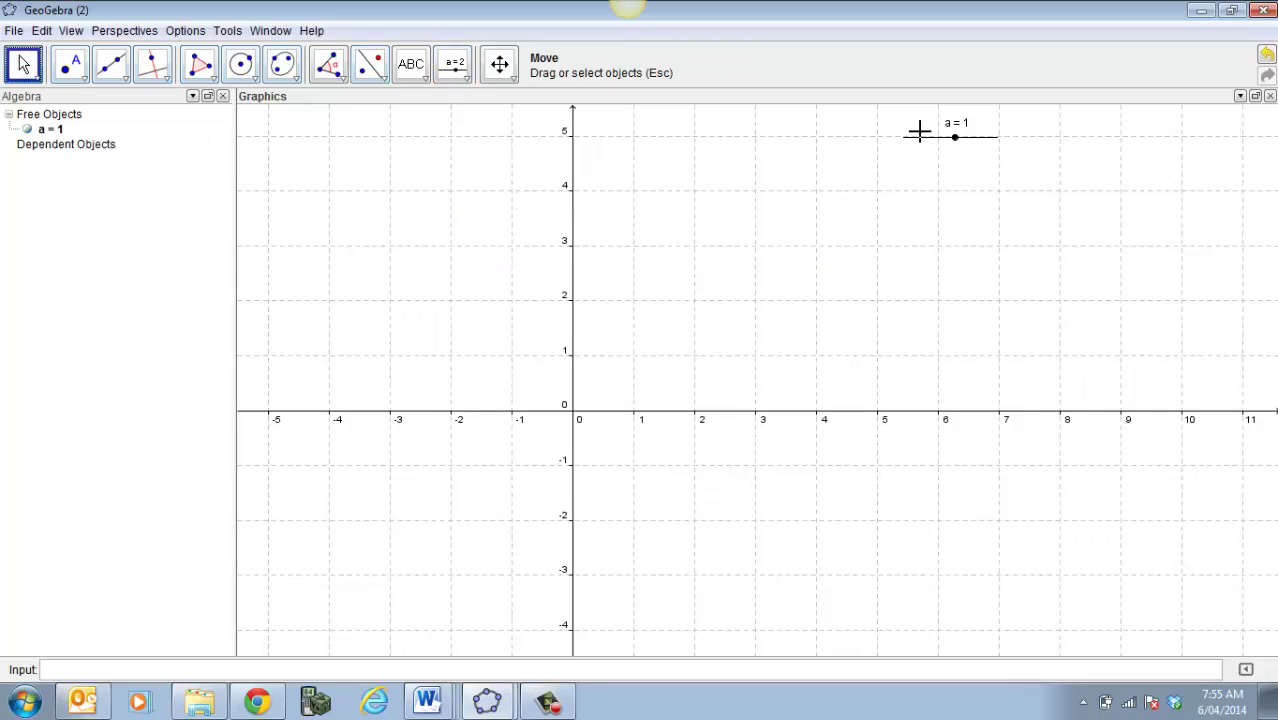
drag(933, 142, 928, 138)
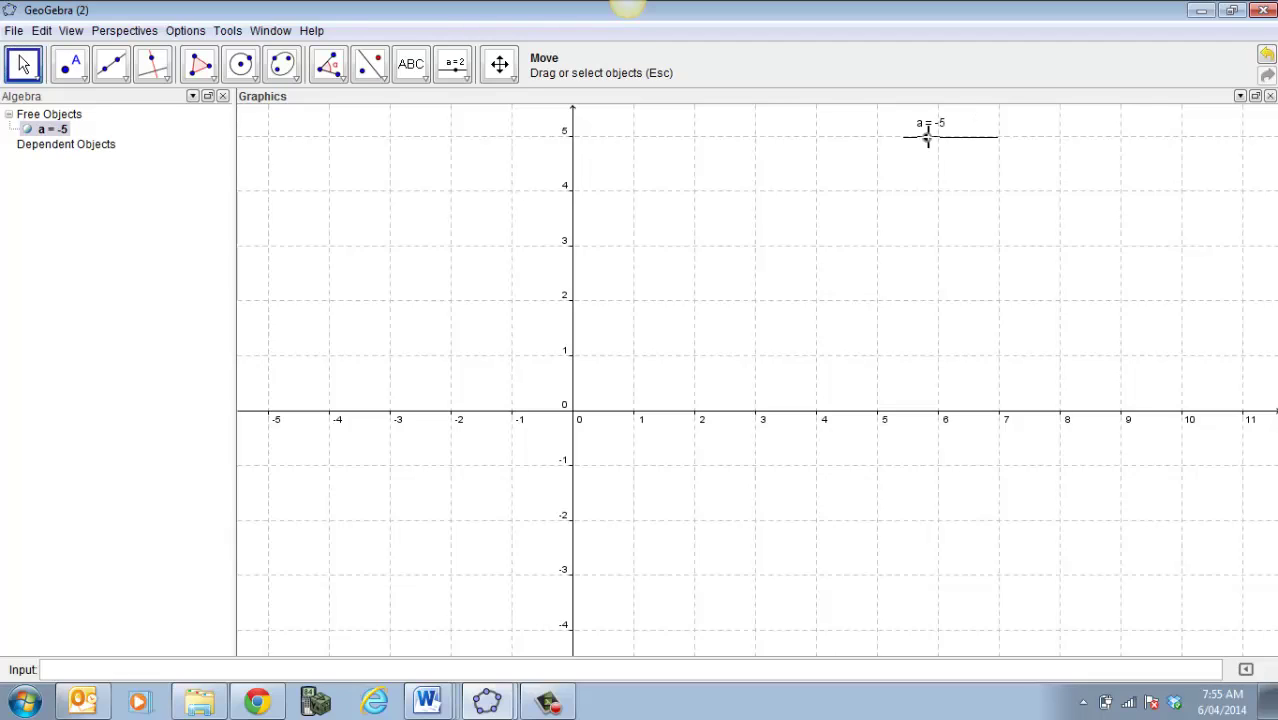
right_click(928, 138)
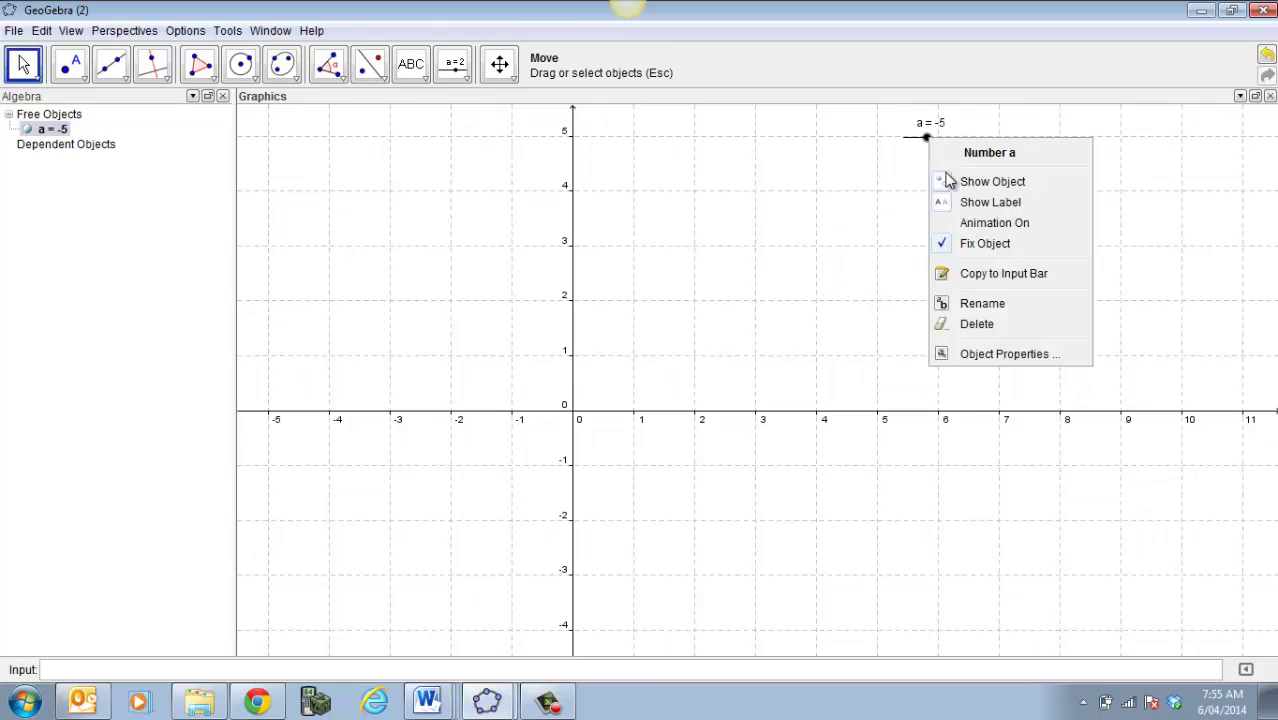
click(976, 356)
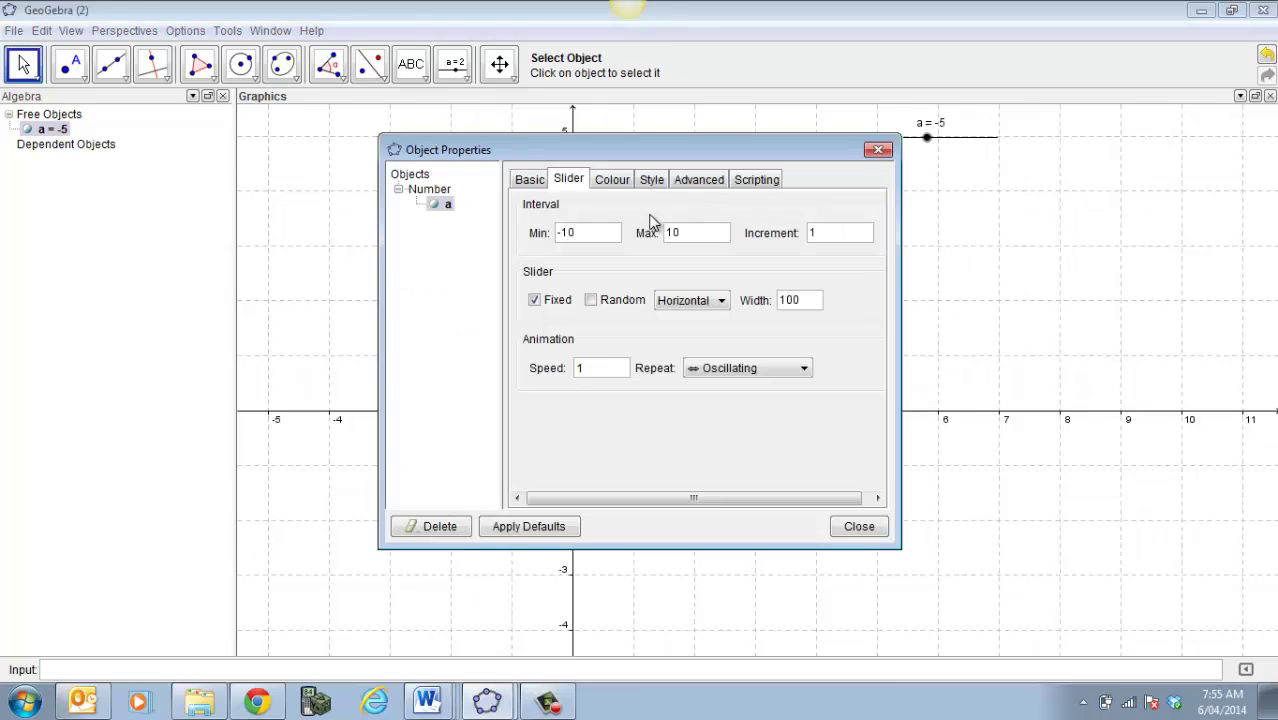
click(612, 179)
click(592, 258)
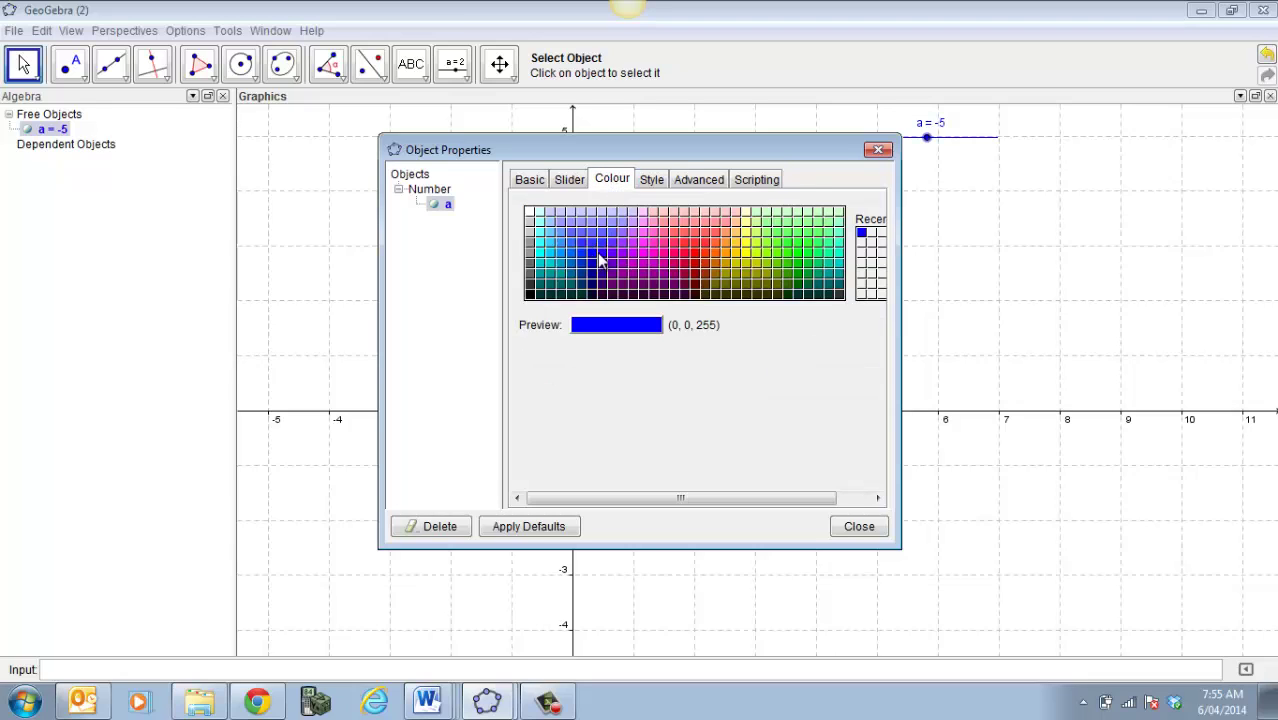
click(651, 179)
click(549, 240)
drag(551, 242, 639, 247)
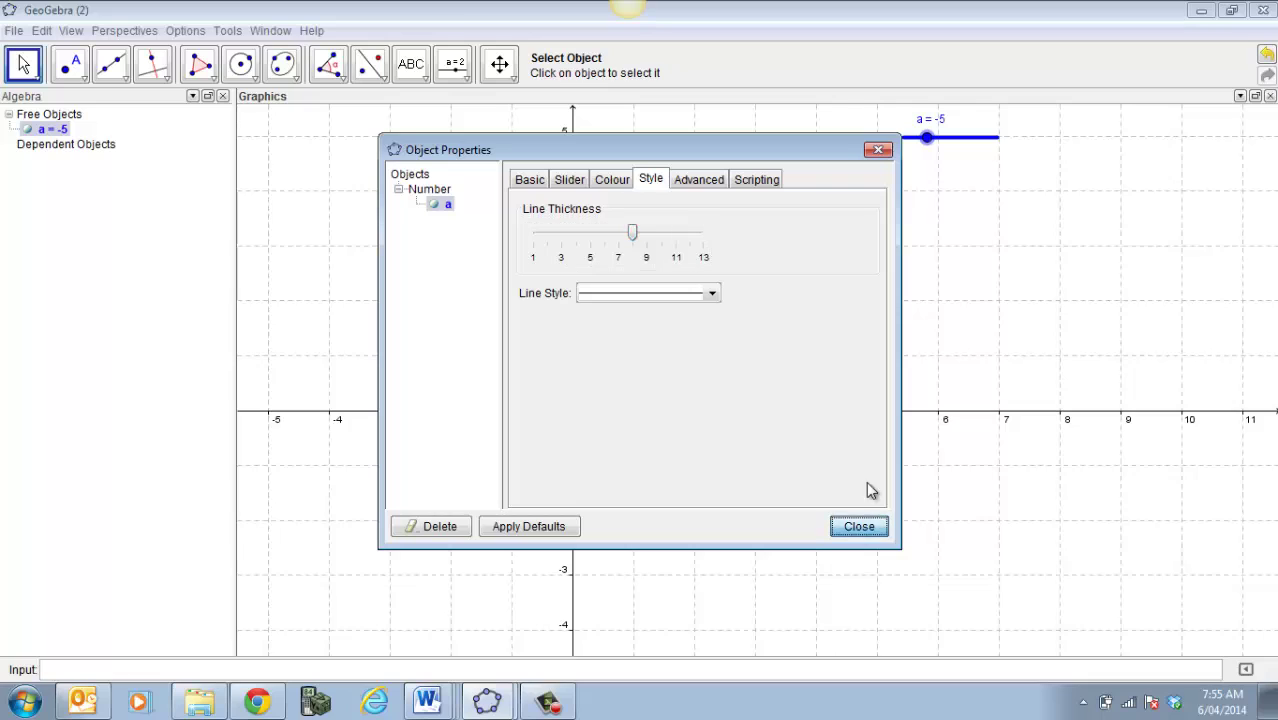
click(879, 528)
Step: Try out slider a by moving its value to 8 and back down to -3
click(982, 140)
click(985, 138)
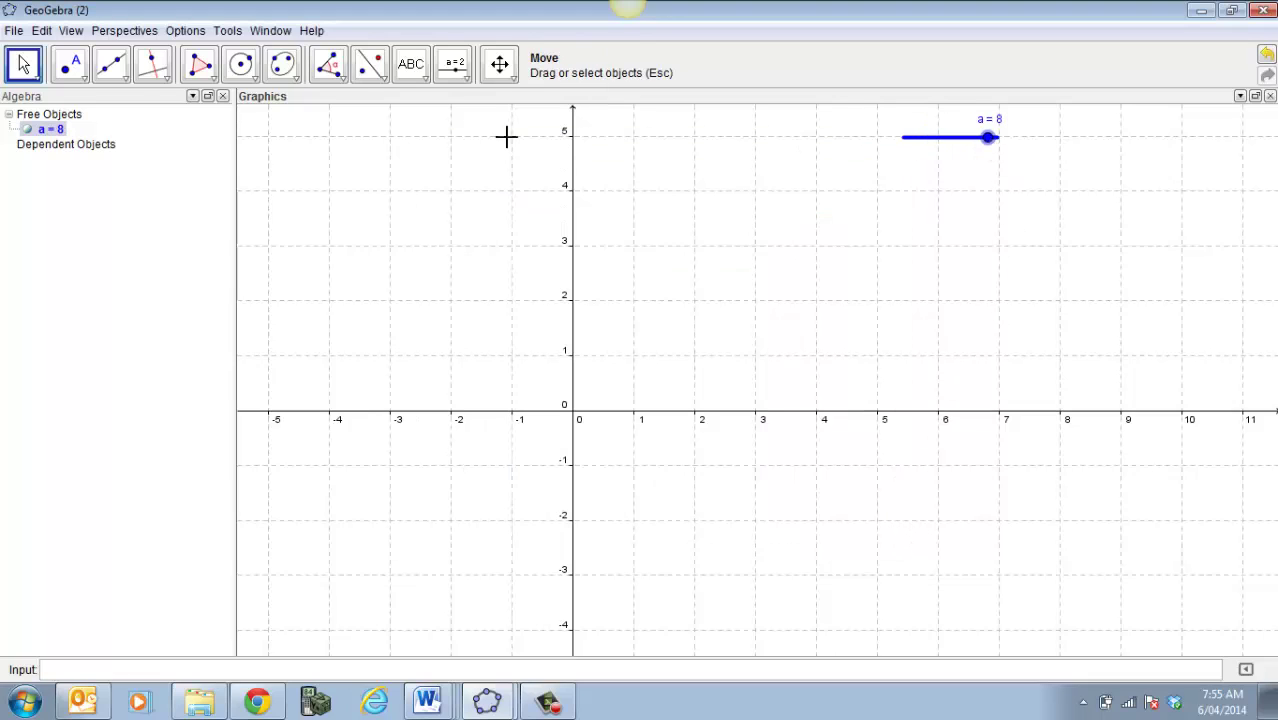
click(937, 140)
Step: Shift the graph slightly right and down with the Move Graphics View tool
click(514, 80)
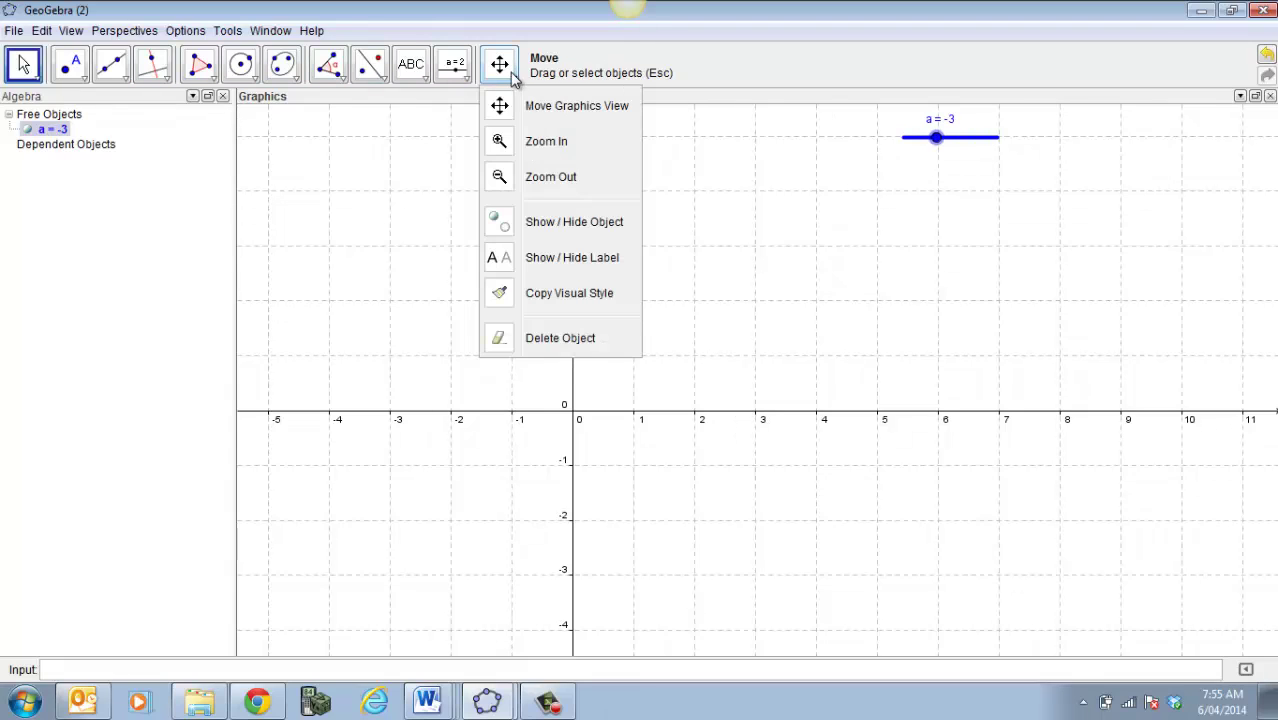
click(499, 105)
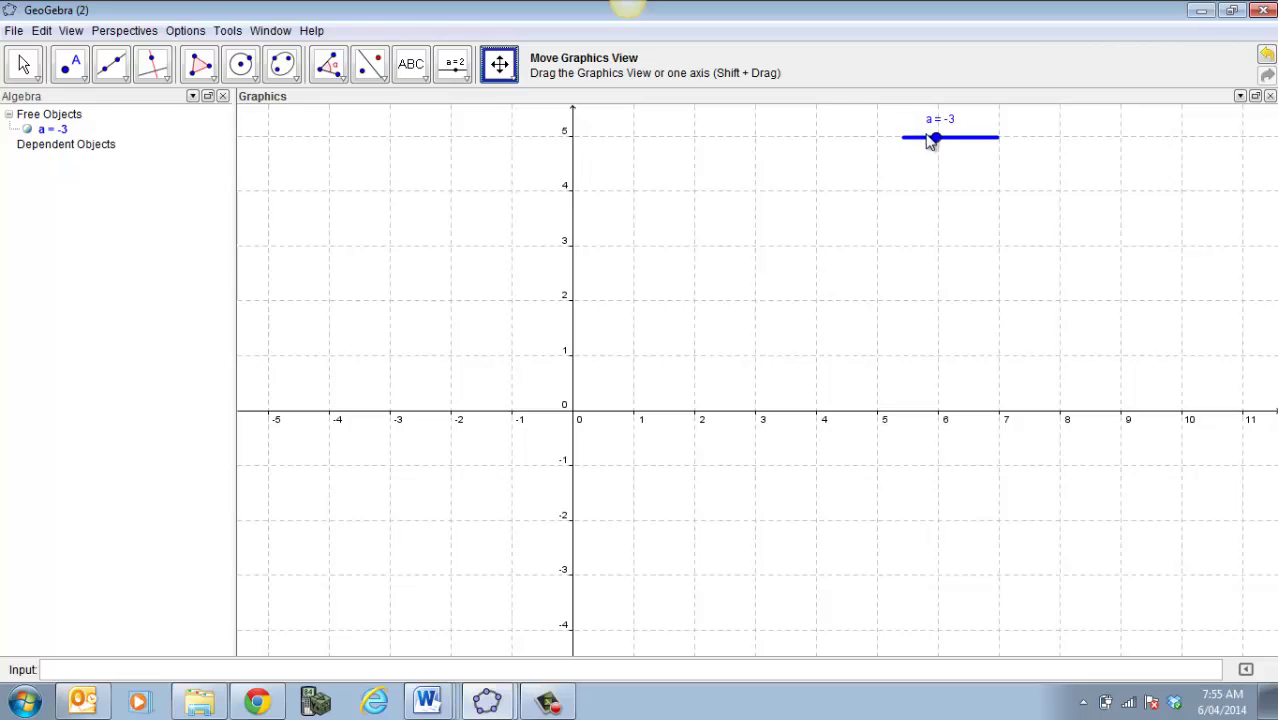
drag(921, 137, 972, 134)
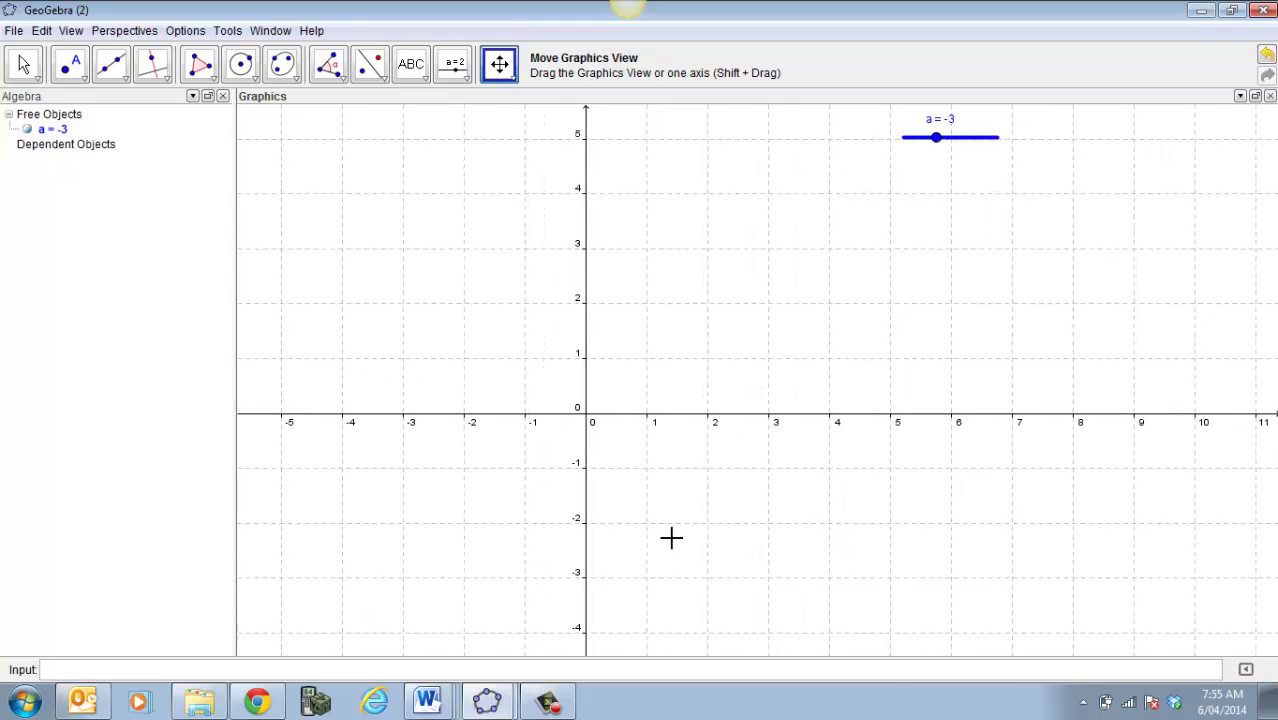
drag(699, 522, 701, 525)
Step: Plot the cubic function F(x)=a*x^3 and set slider a to 1
click(26, 66)
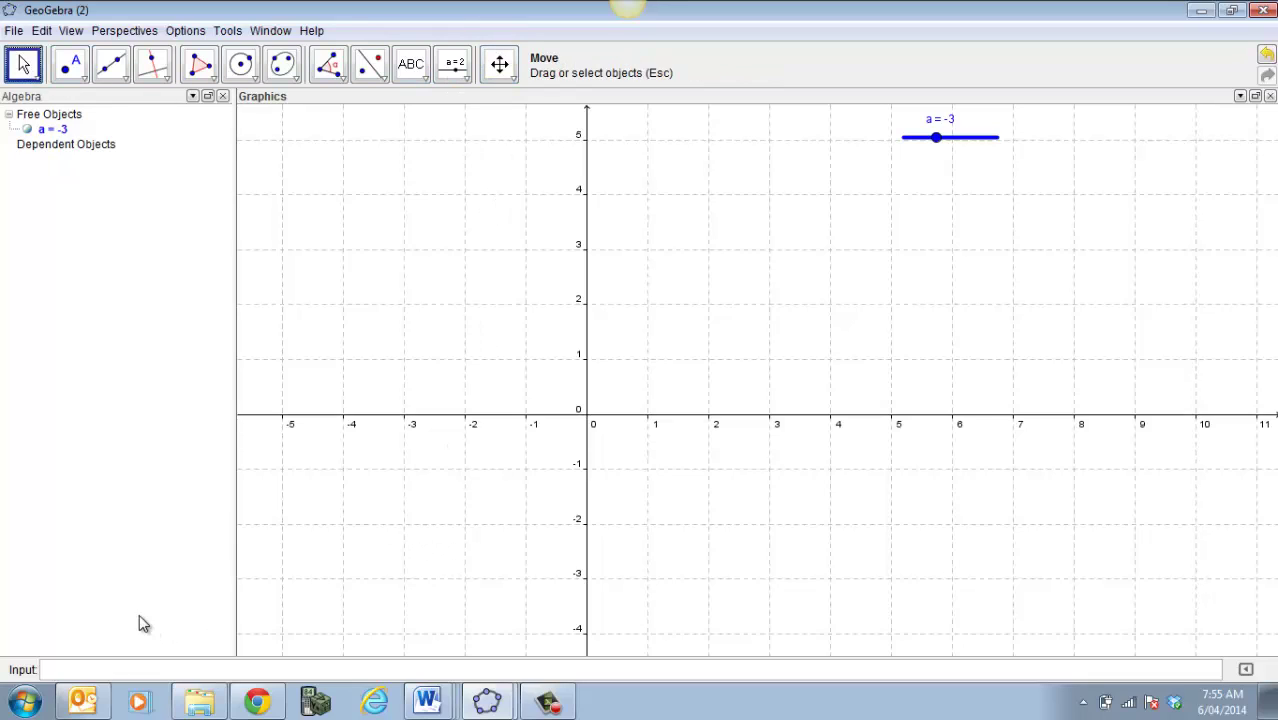
click(83, 674)
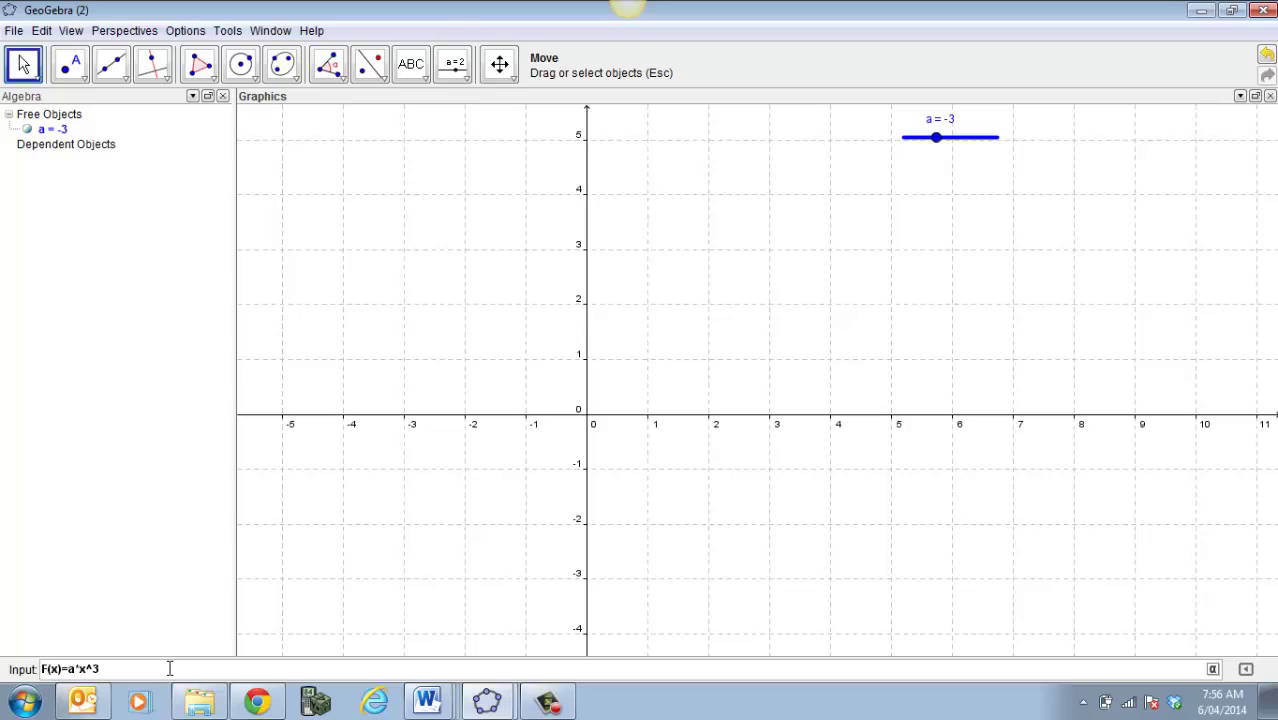
key(Return)
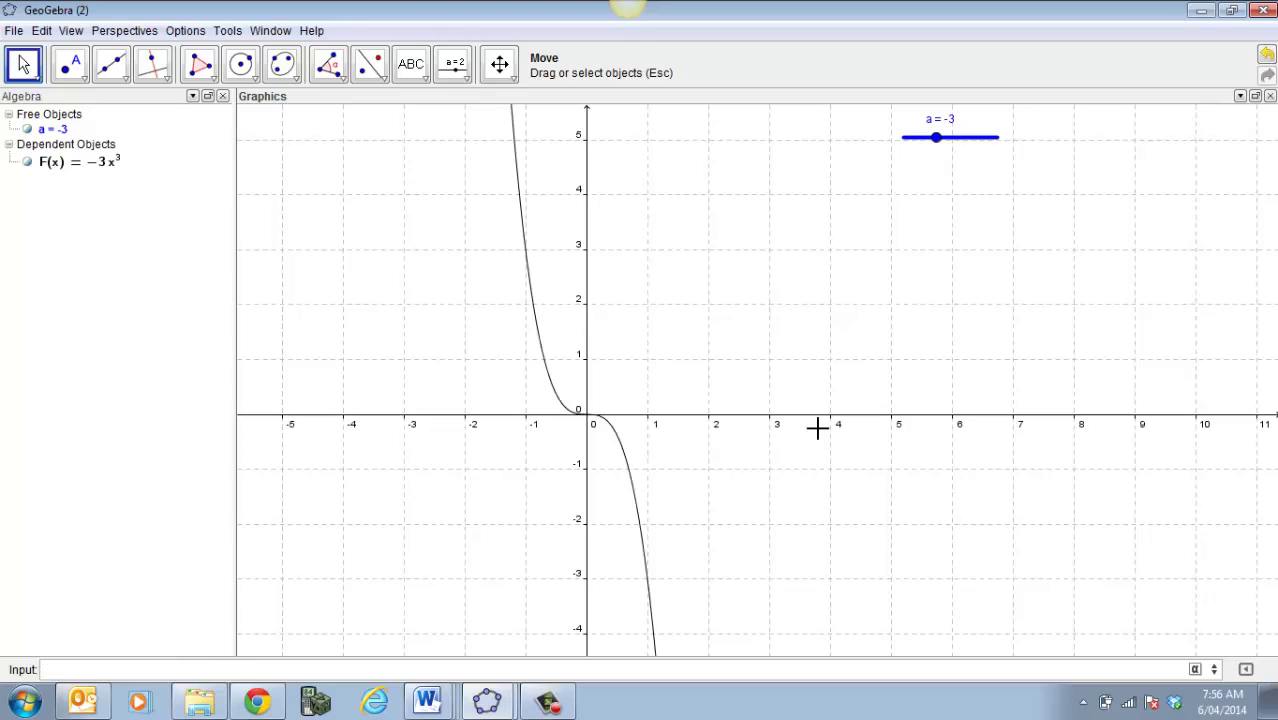
click(937, 139)
drag(938, 142, 958, 163)
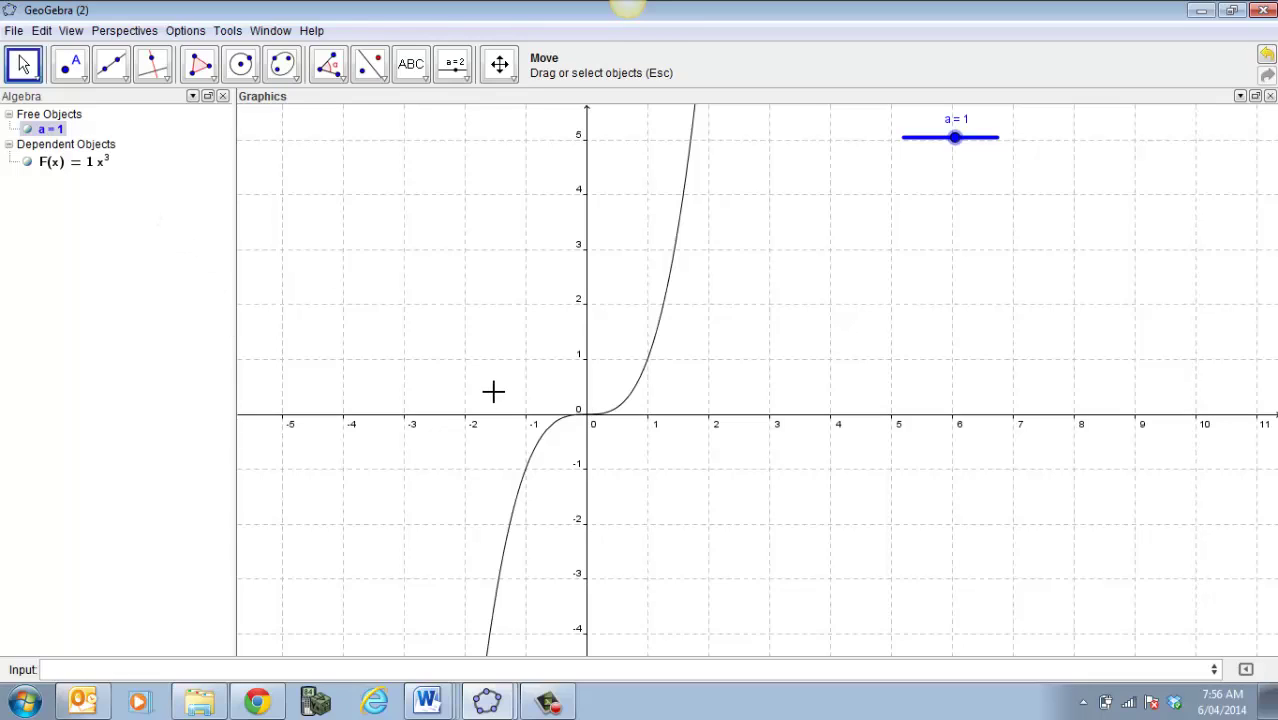
Step: Style the curve of F in blue to match the slider and raise its line thickness to about 8
click(643, 365)
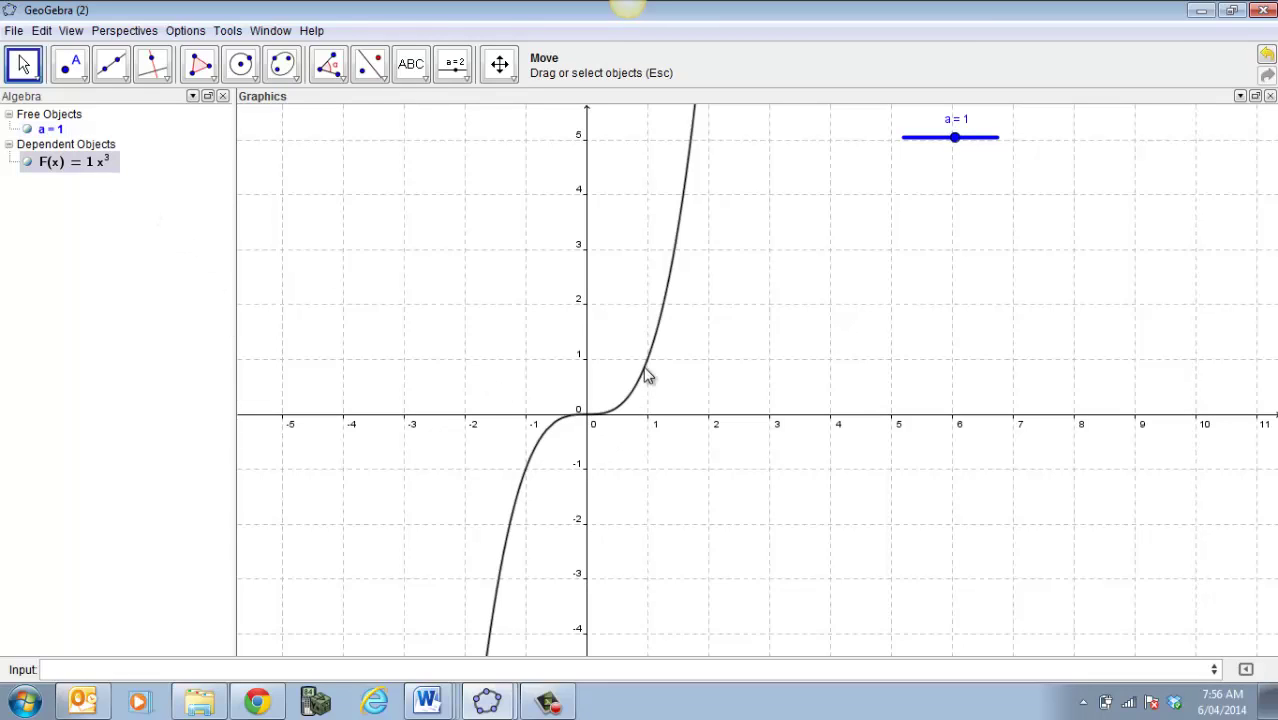
right_click(643, 365)
click(697, 562)
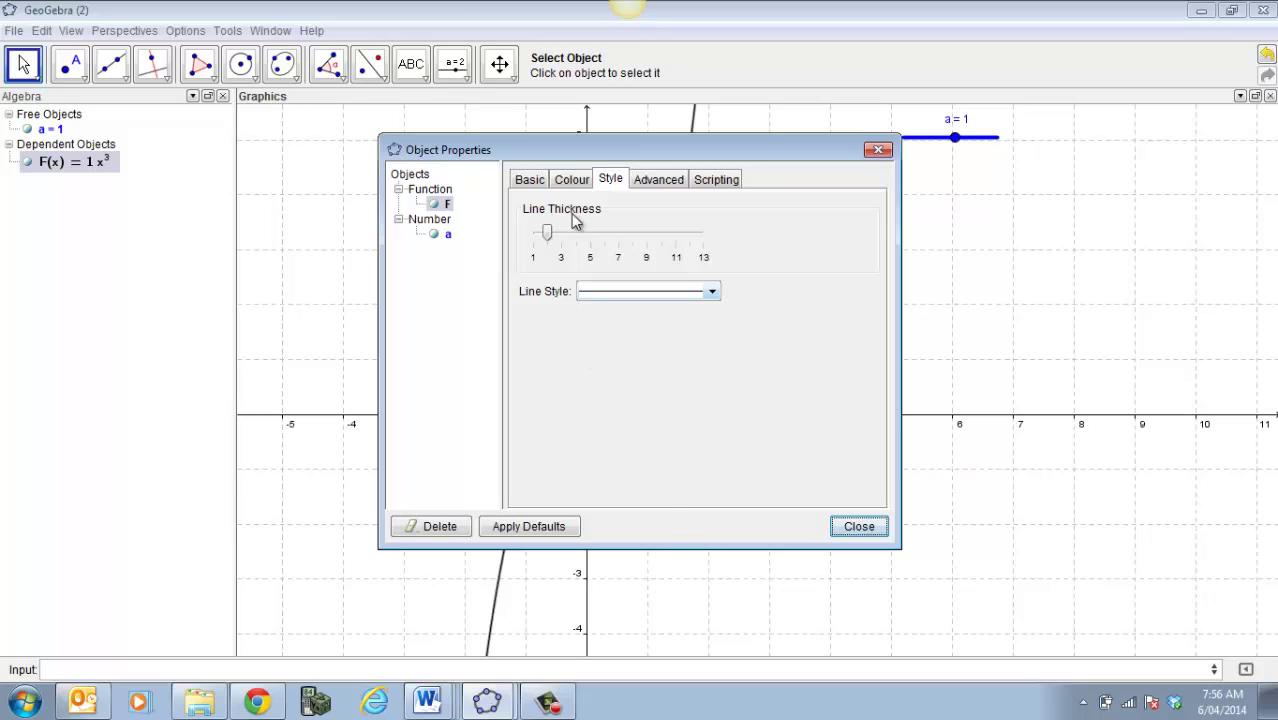
click(577, 180)
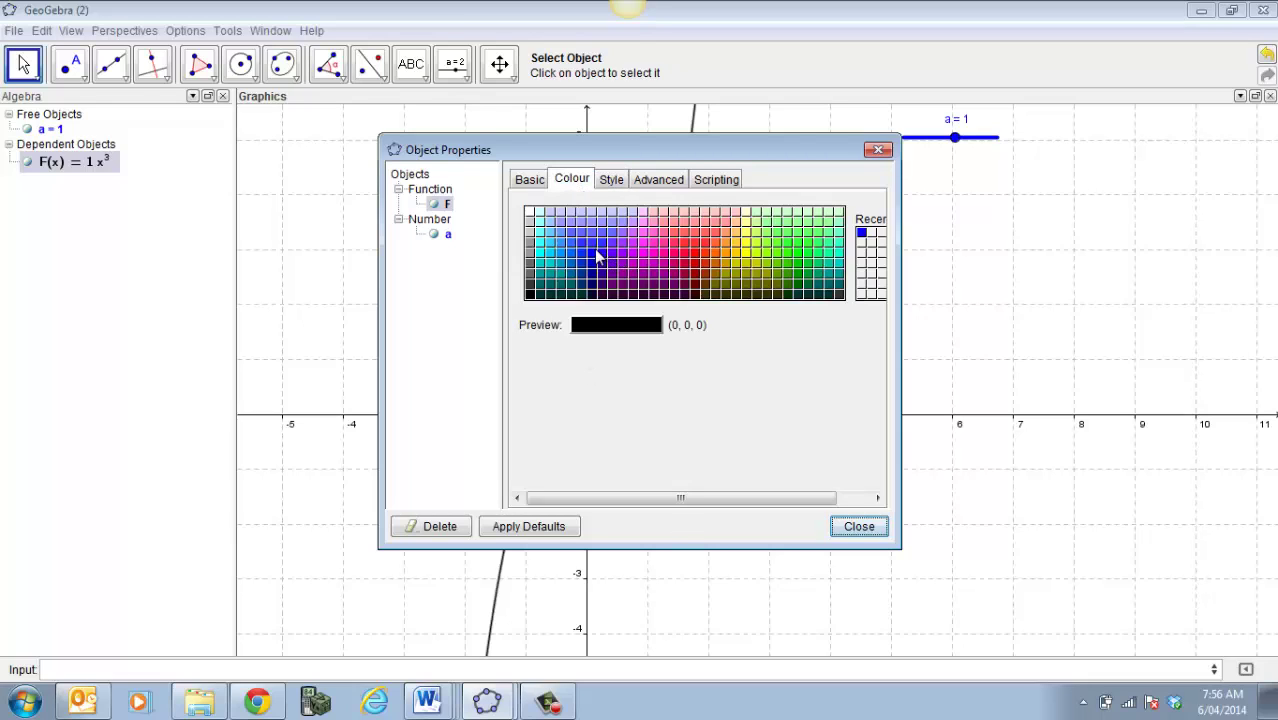
click(598, 258)
click(612, 180)
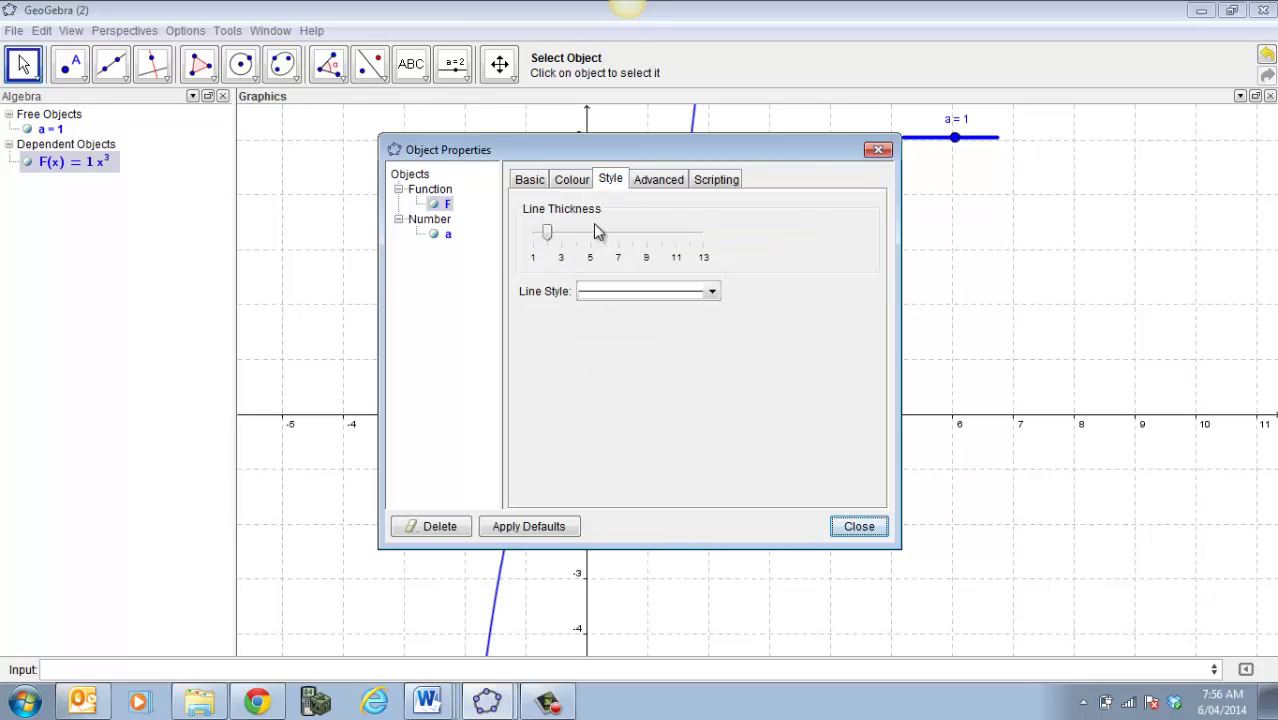
drag(548, 234, 633, 249)
click(852, 527)
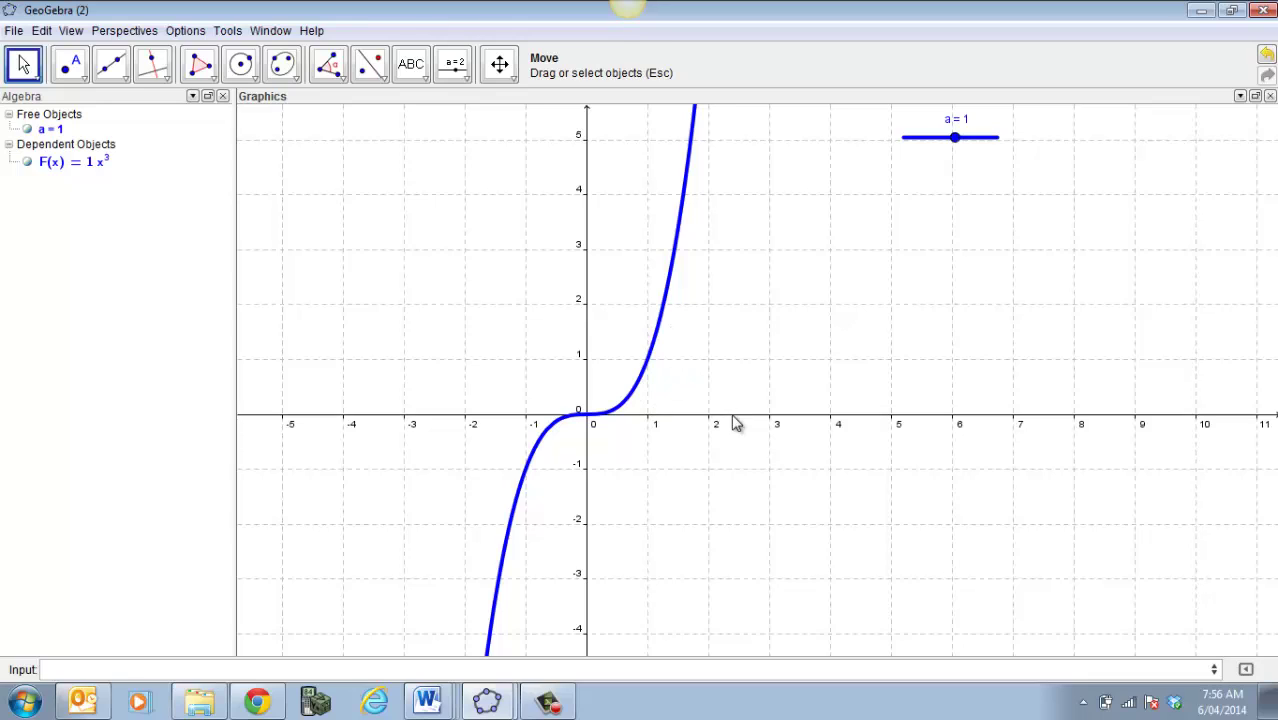
Step: Stretch the x-axis so it is labelled in steps of 0.5 and the cubic appears wider
click(499, 64)
click(512, 79)
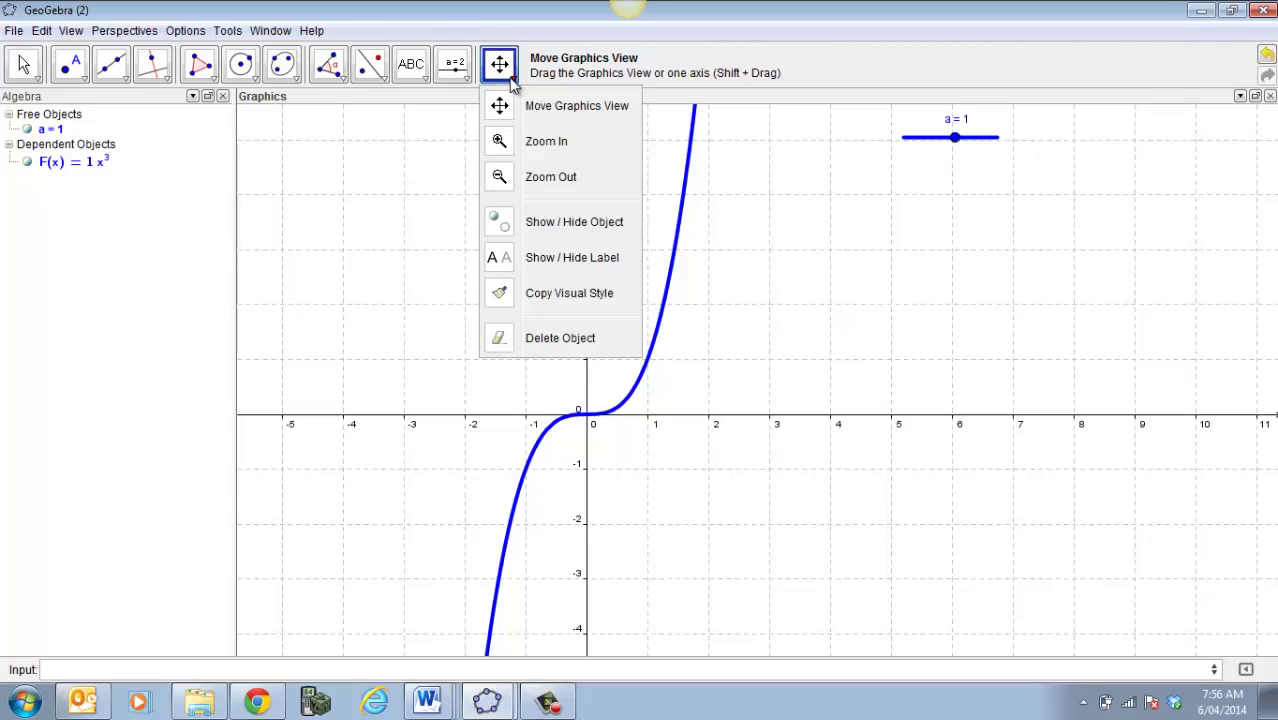
click(550, 106)
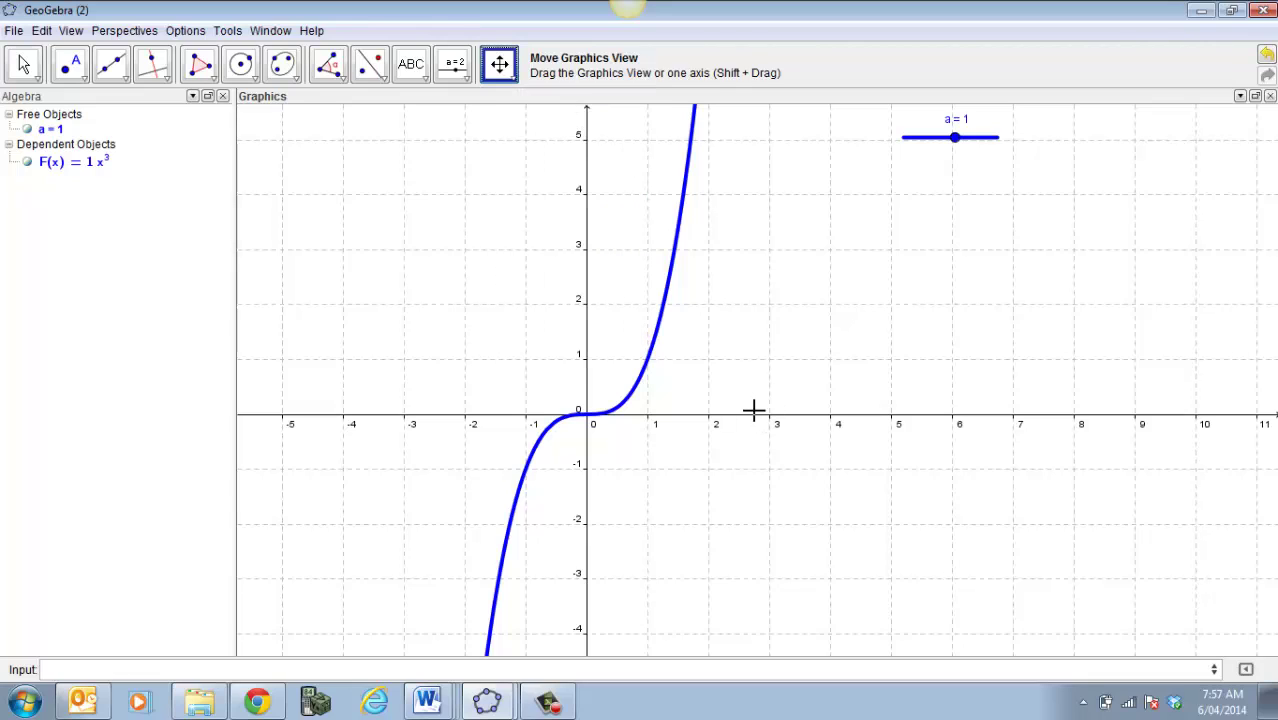
drag(757, 422, 939, 429)
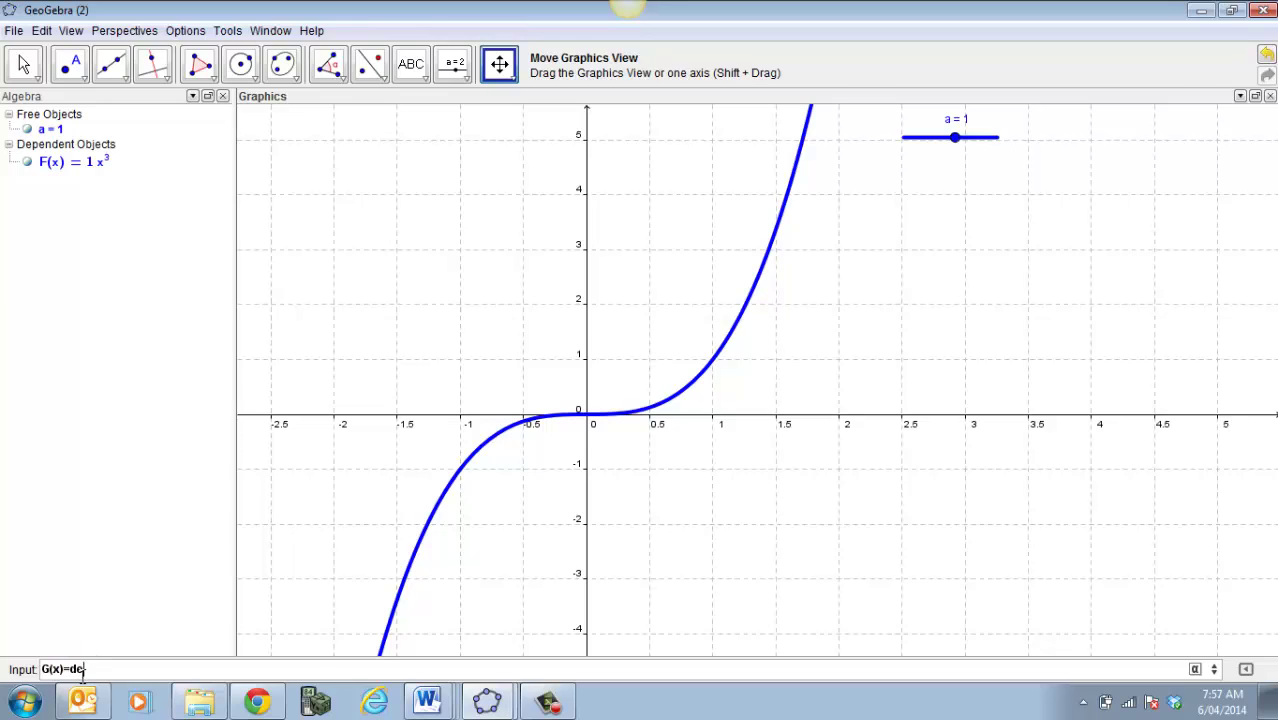
Step: Define G(x) as the derivative of F using the Derivative[ <Function> ] command
text(r)
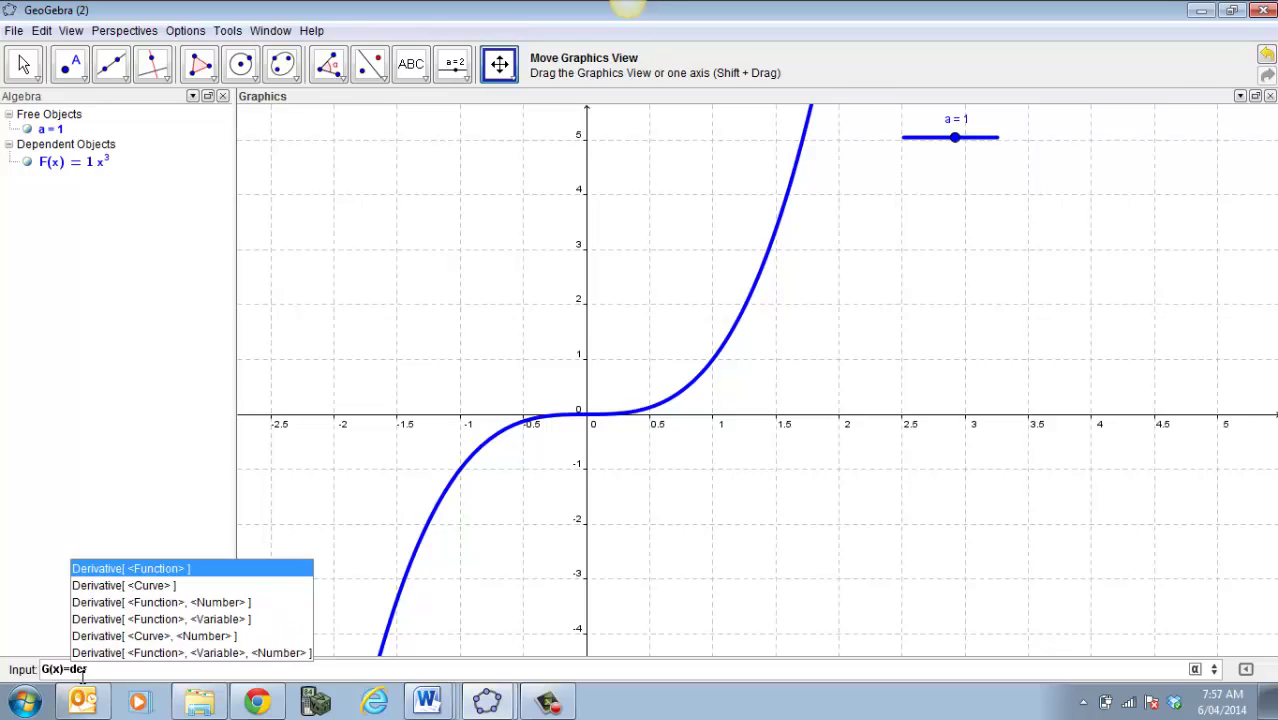
click(112, 570)
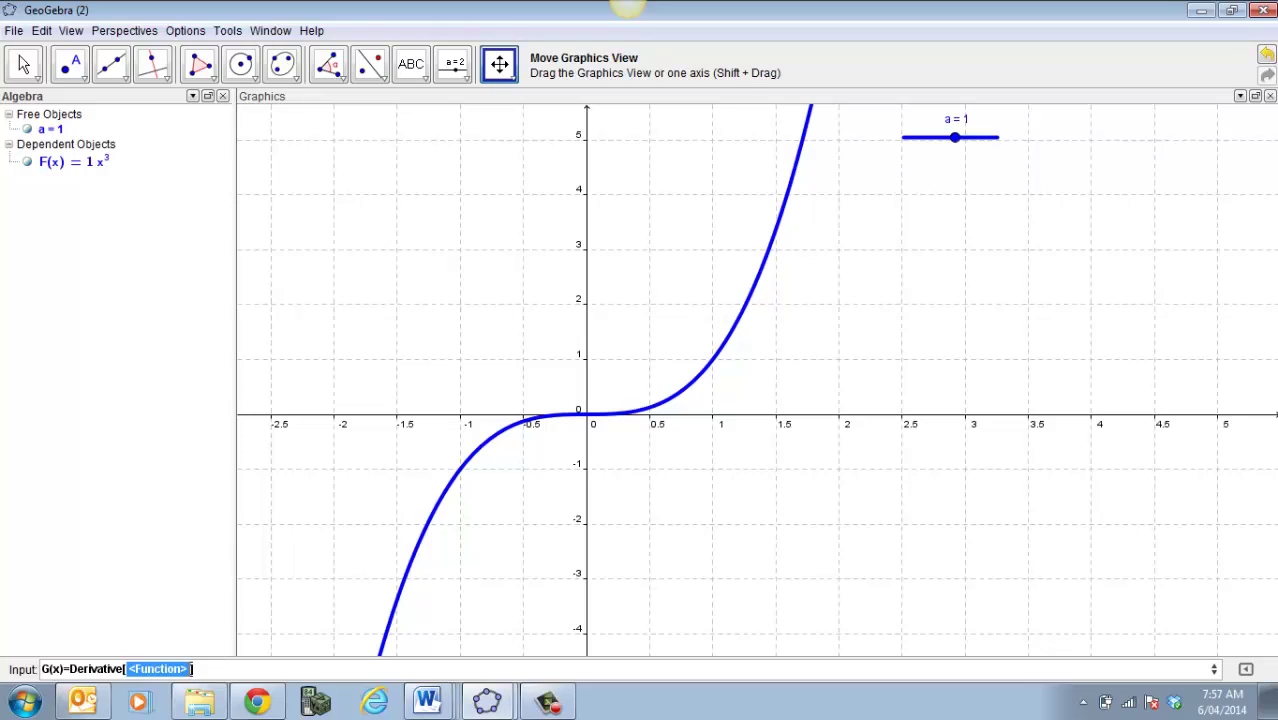
click(140, 668)
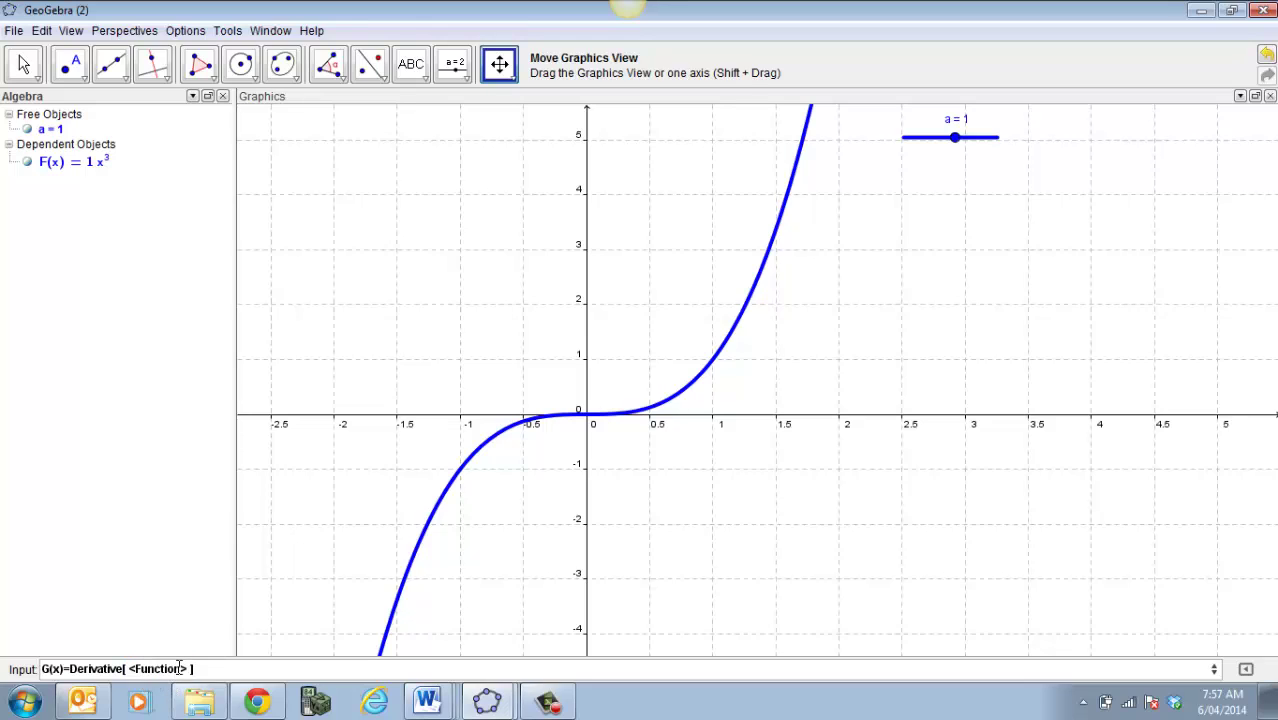
drag(191, 668, 131, 662)
text(F)
key(Return)
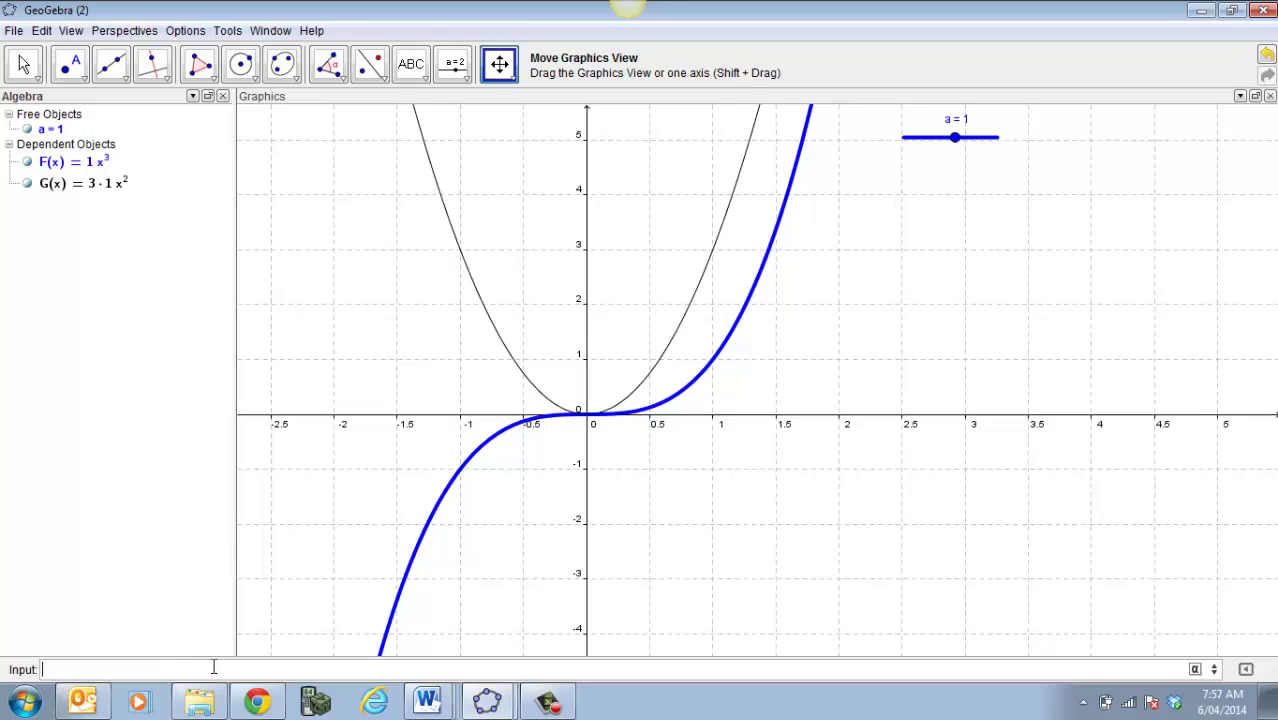
Step: Style the curve of G with a line thickness of 8 and the red colour (255, 0, 0)
right_click(472, 279)
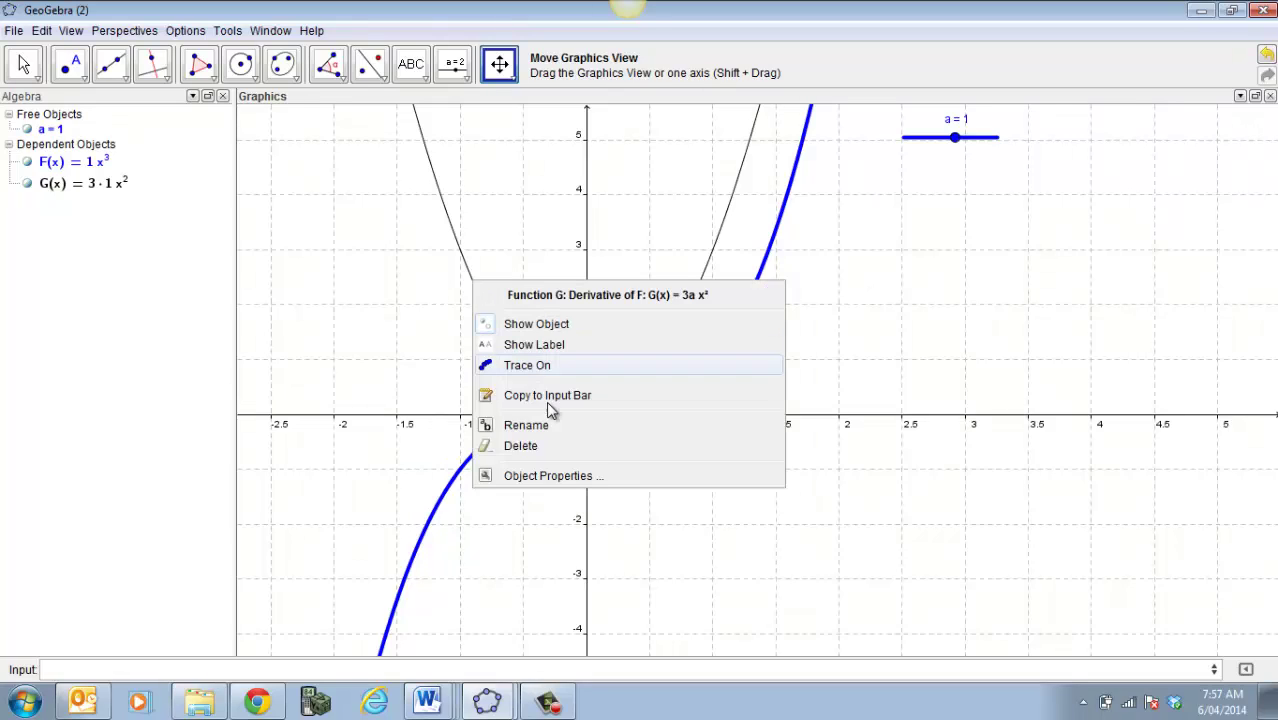
click(580, 481)
drag(547, 233, 638, 245)
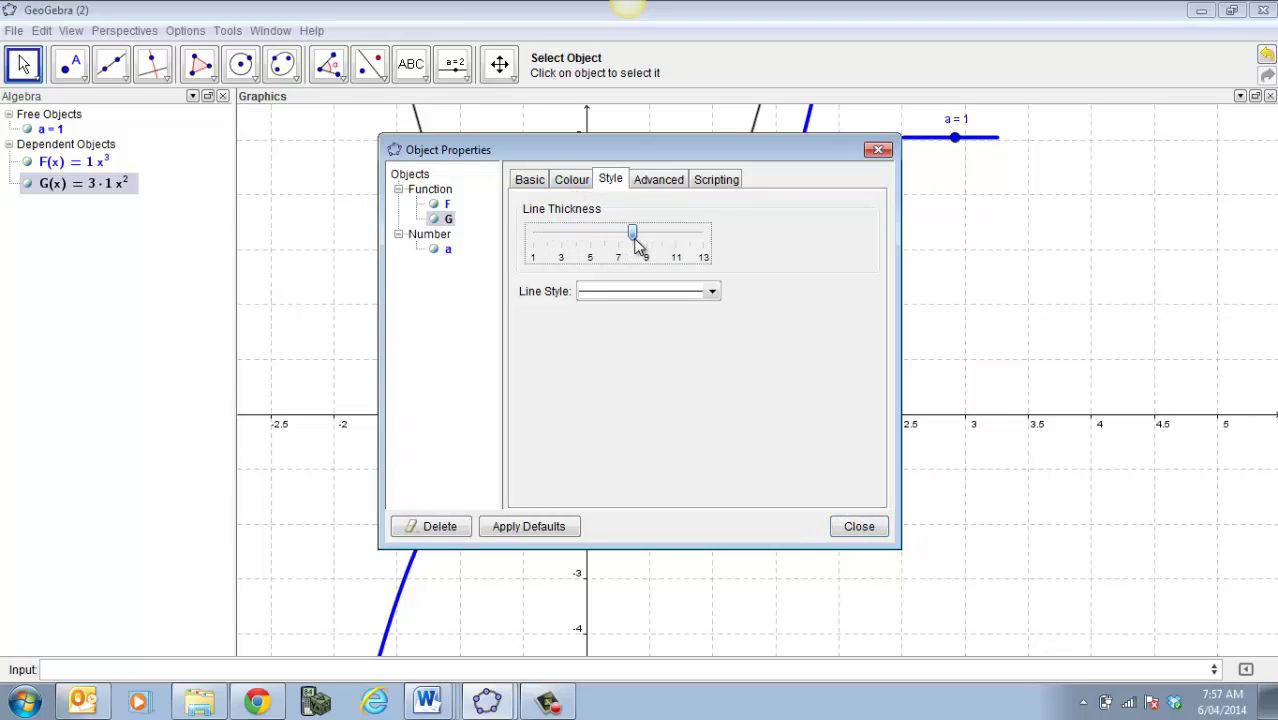
click(576, 181)
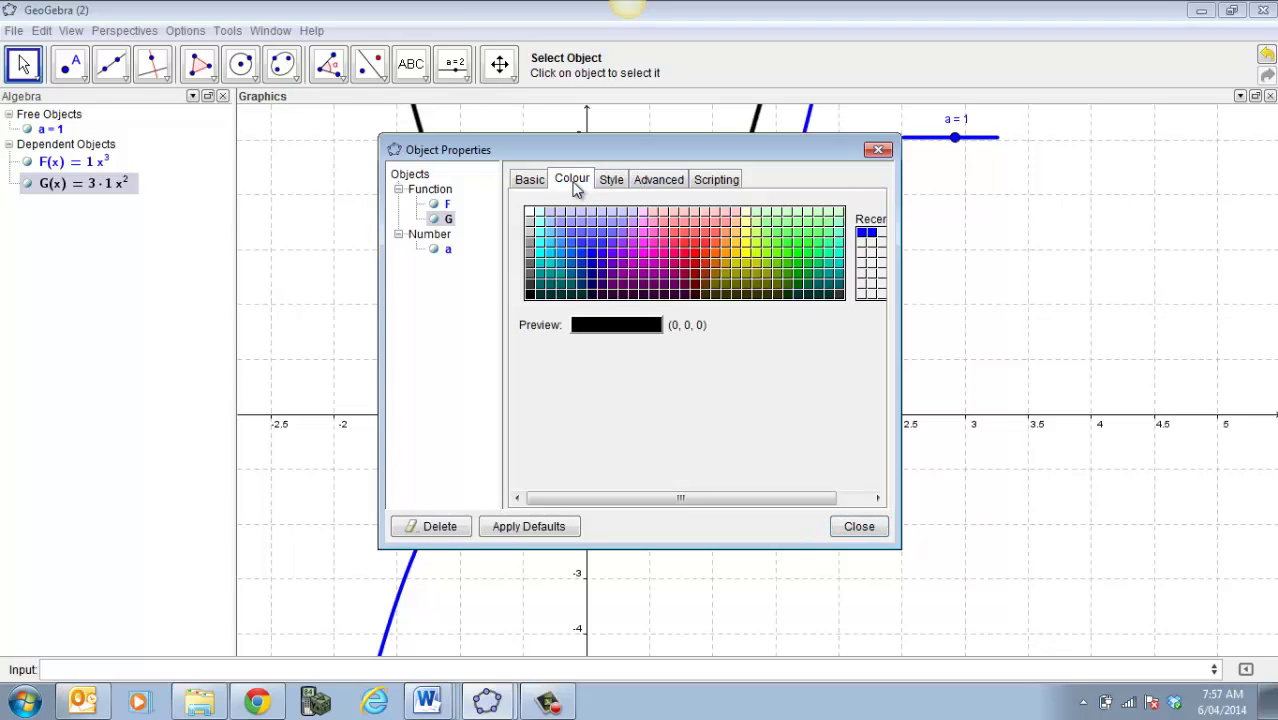
click(695, 266)
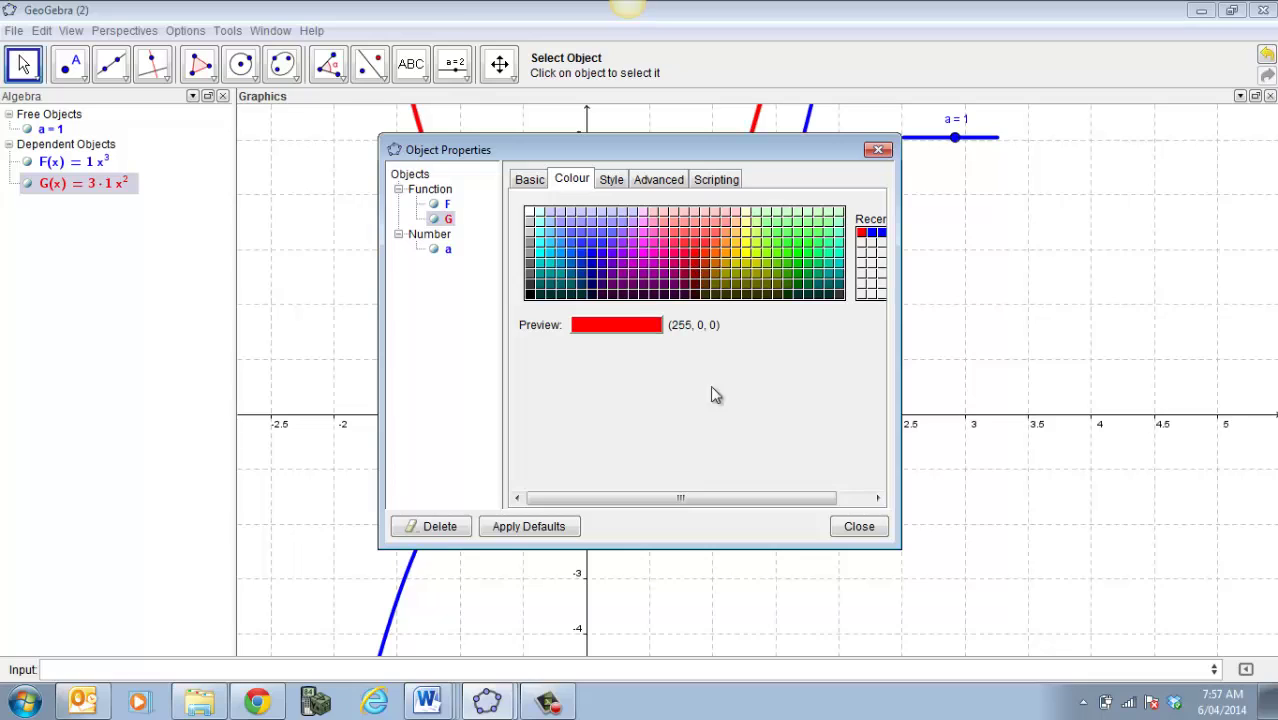
click(858, 526)
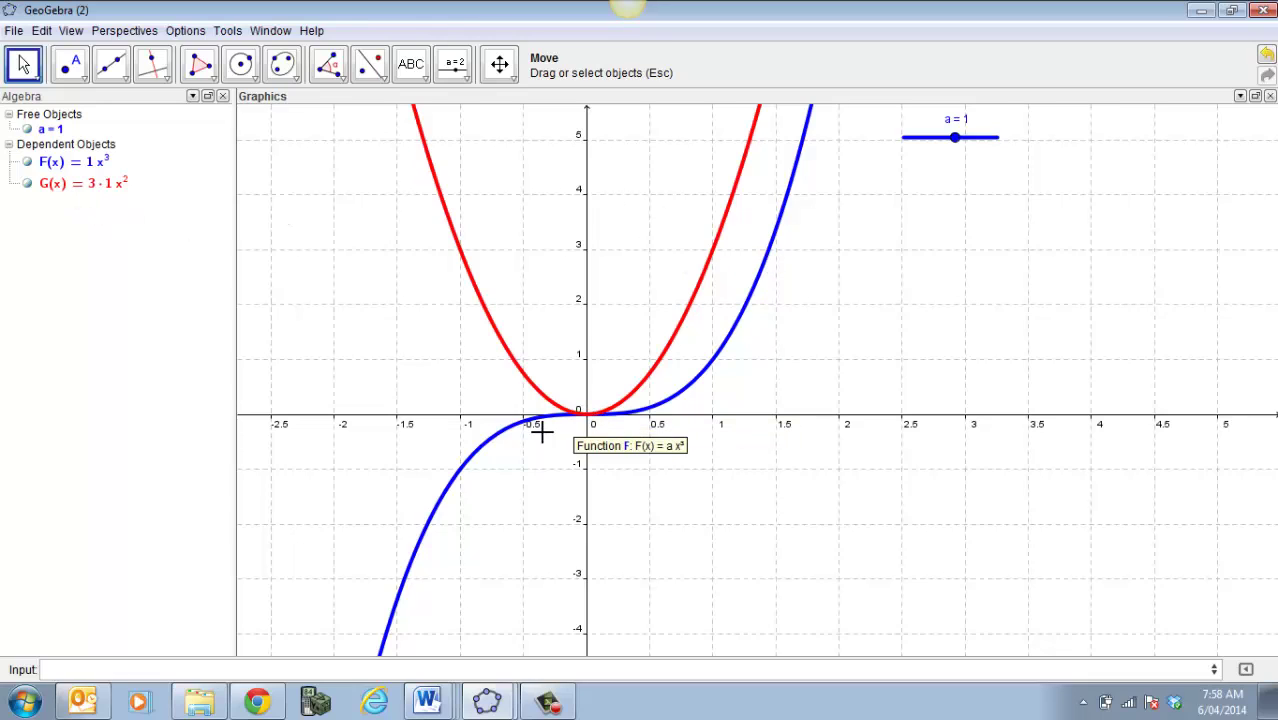
Step: Define H(x) as Derivative[ G(x) ] to plot the second derivative of F
click(47, 668)
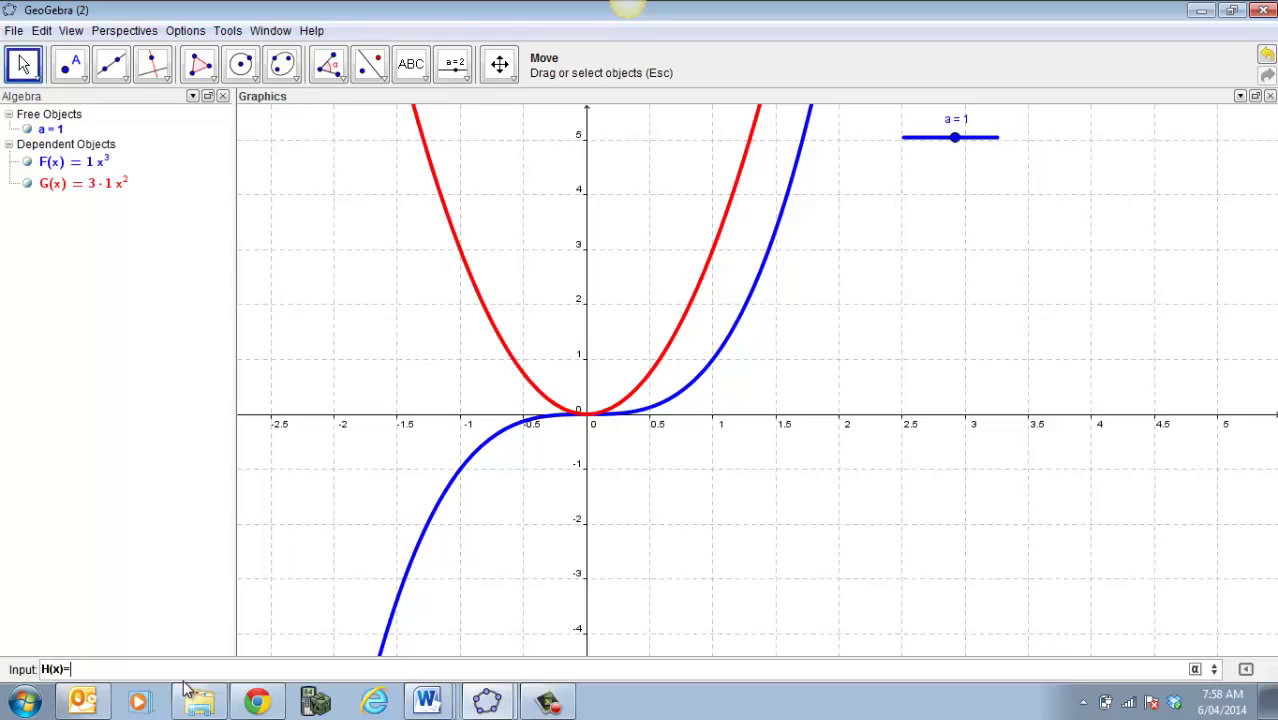
text(r)
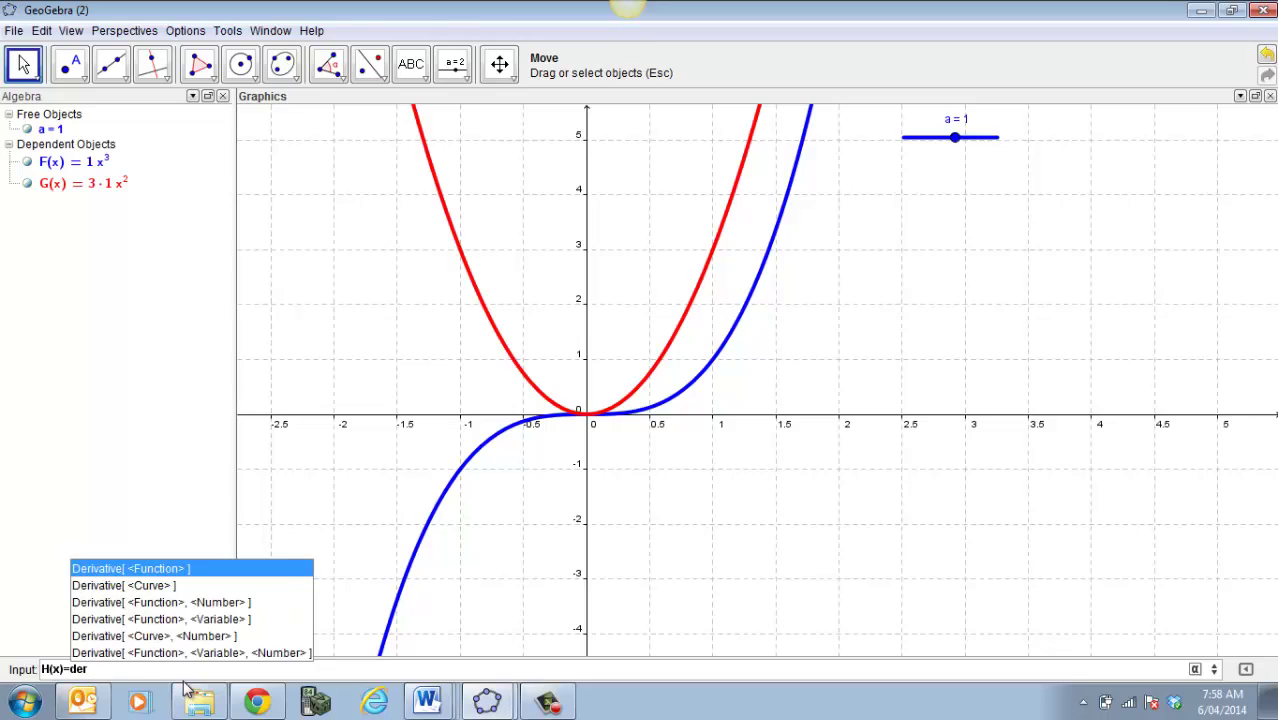
click(91, 572)
click(184, 668)
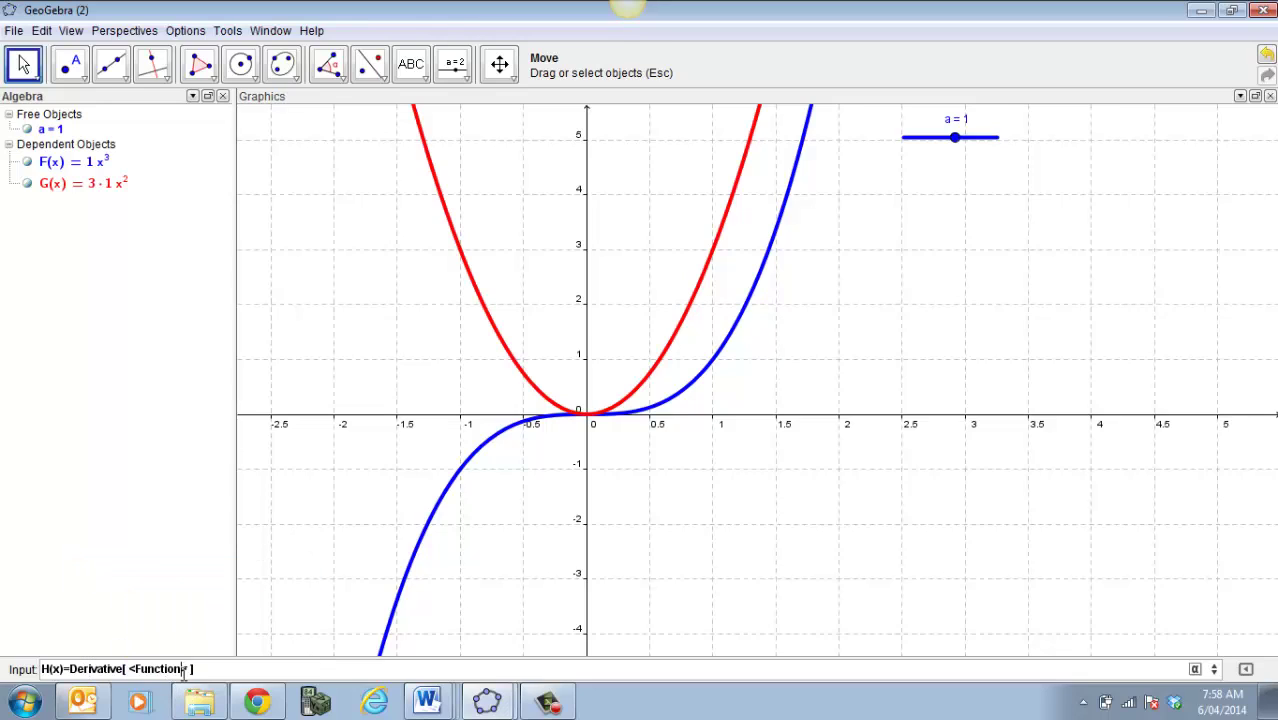
drag(184, 668, 147, 668)
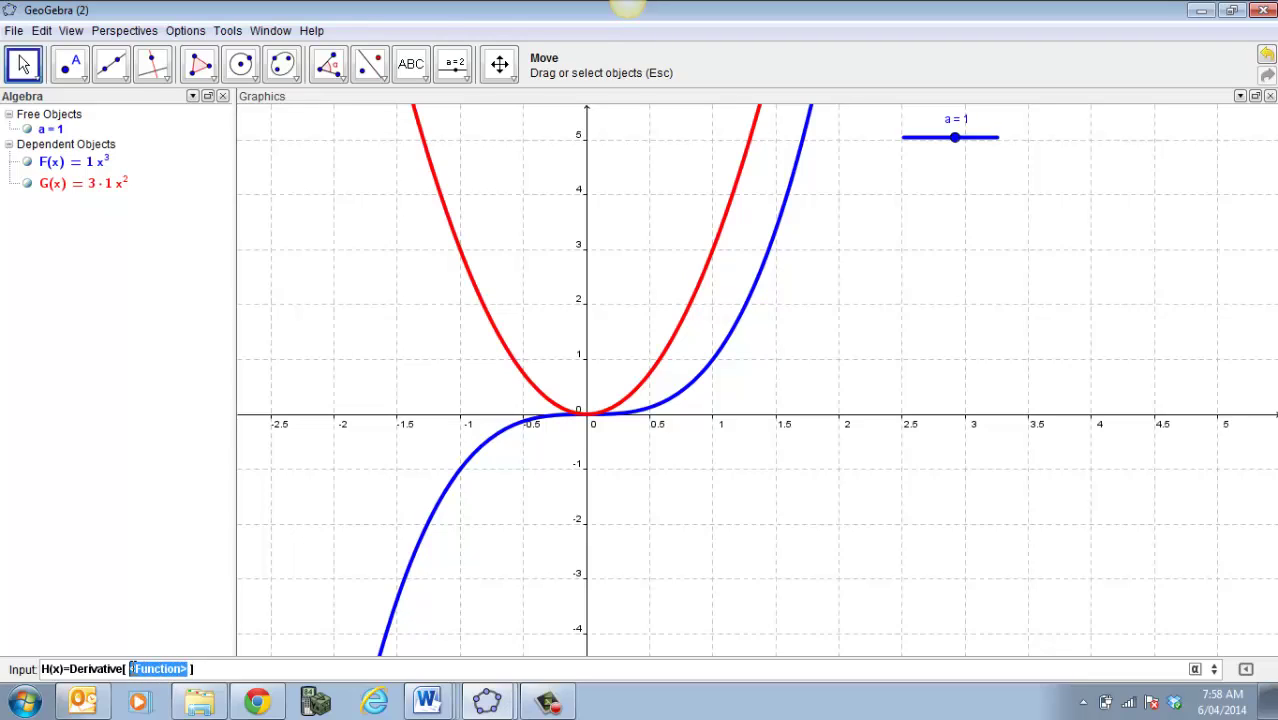
text(G(x)
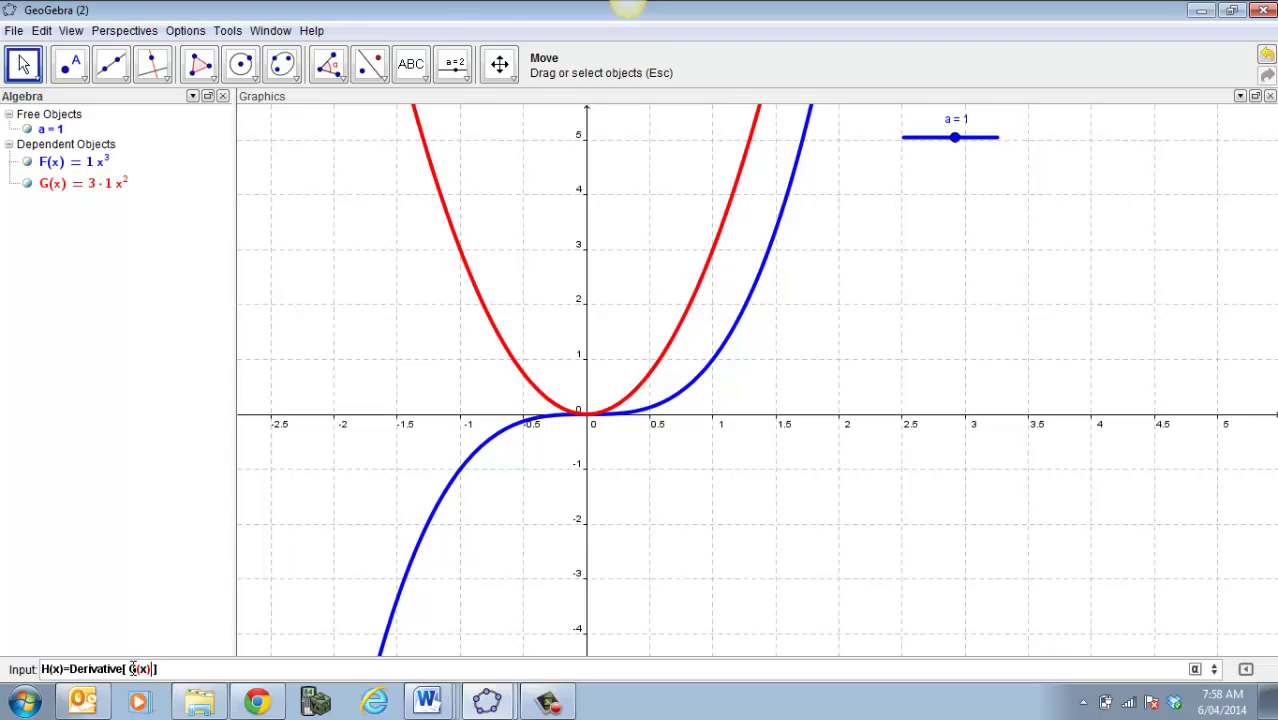
key(Return)
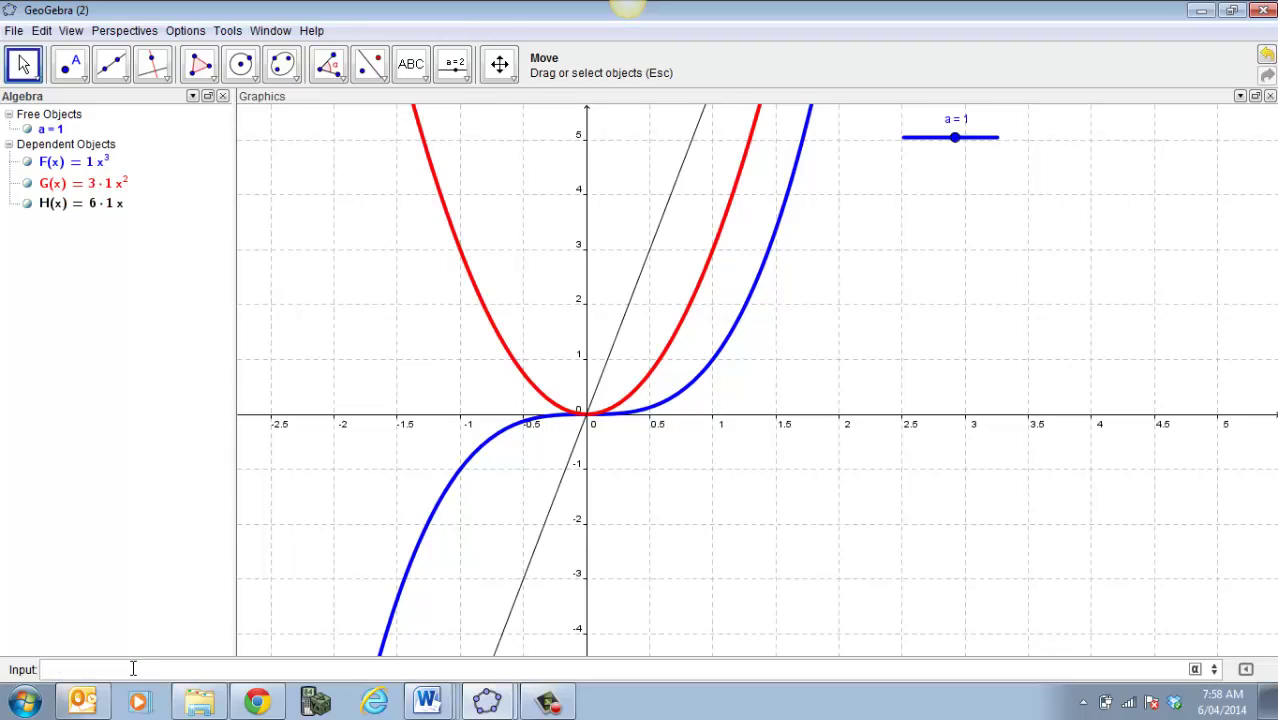
Step: Style the line of H in magenta (255, 0, 255) with a line thickness of 8
click(610, 341)
right_click(610, 341)
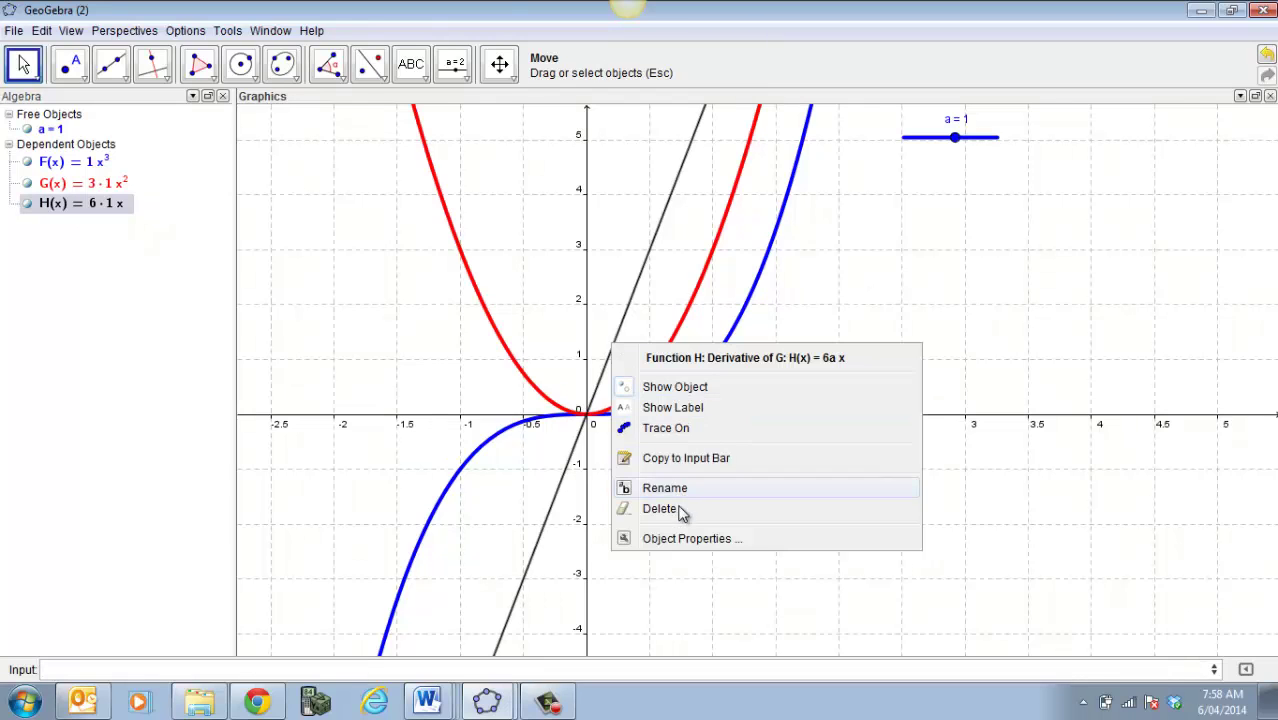
click(688, 538)
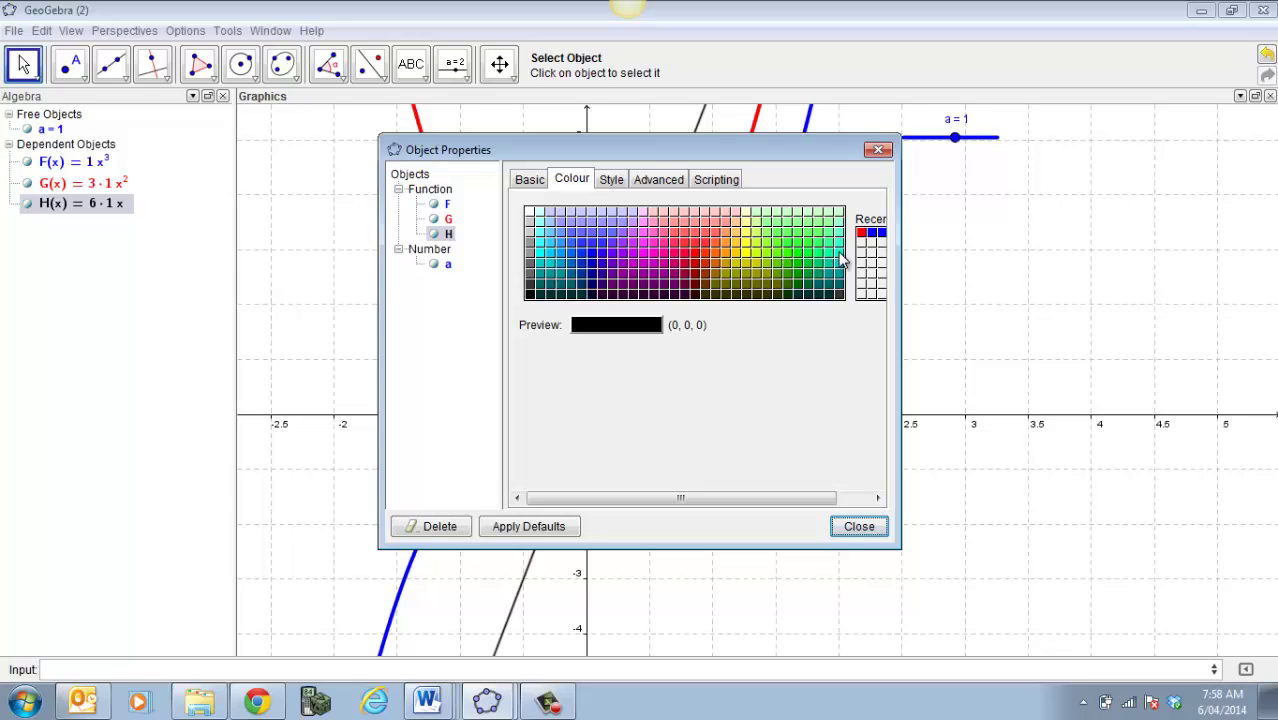
click(643, 260)
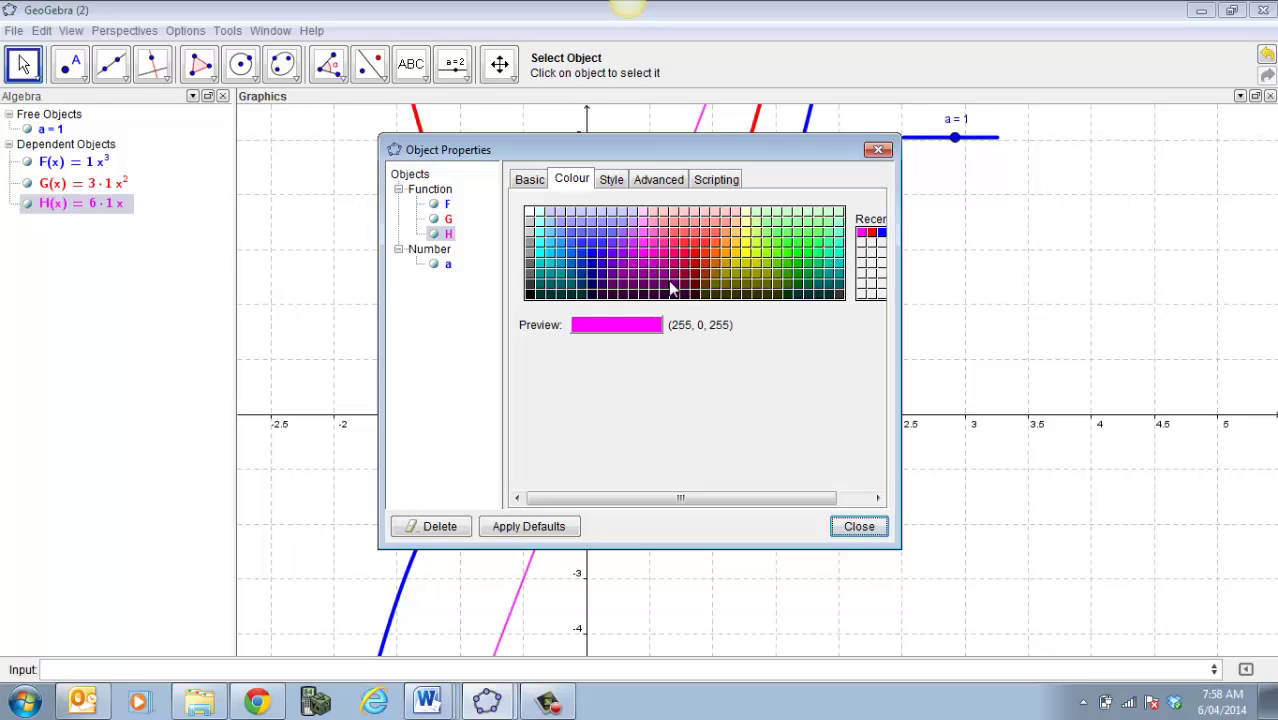
click(614, 182)
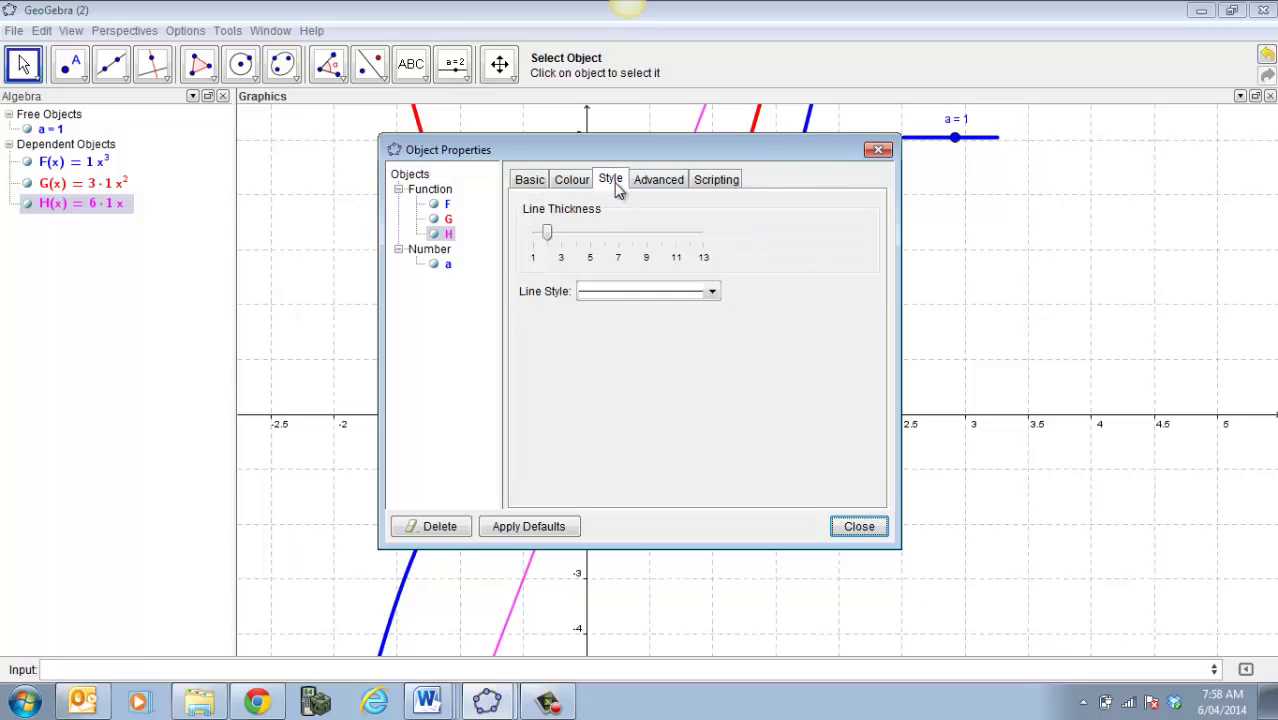
click(550, 236)
drag(550, 236, 633, 238)
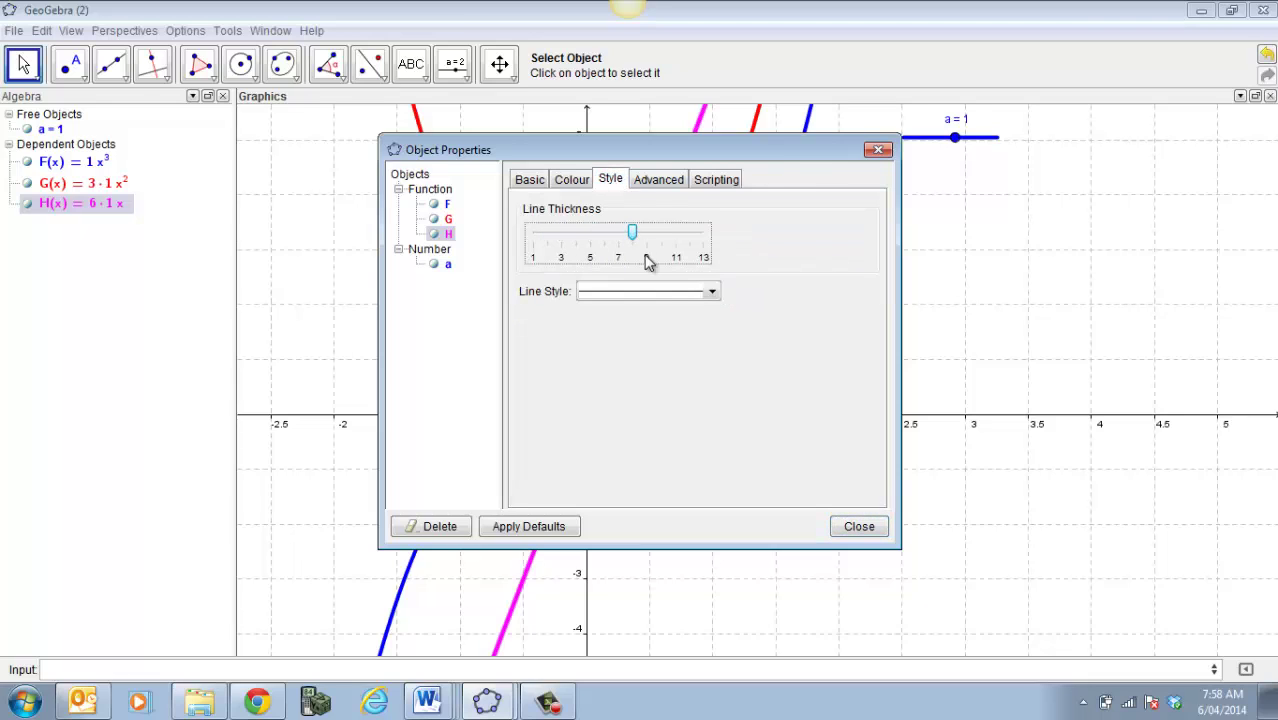
click(852, 526)
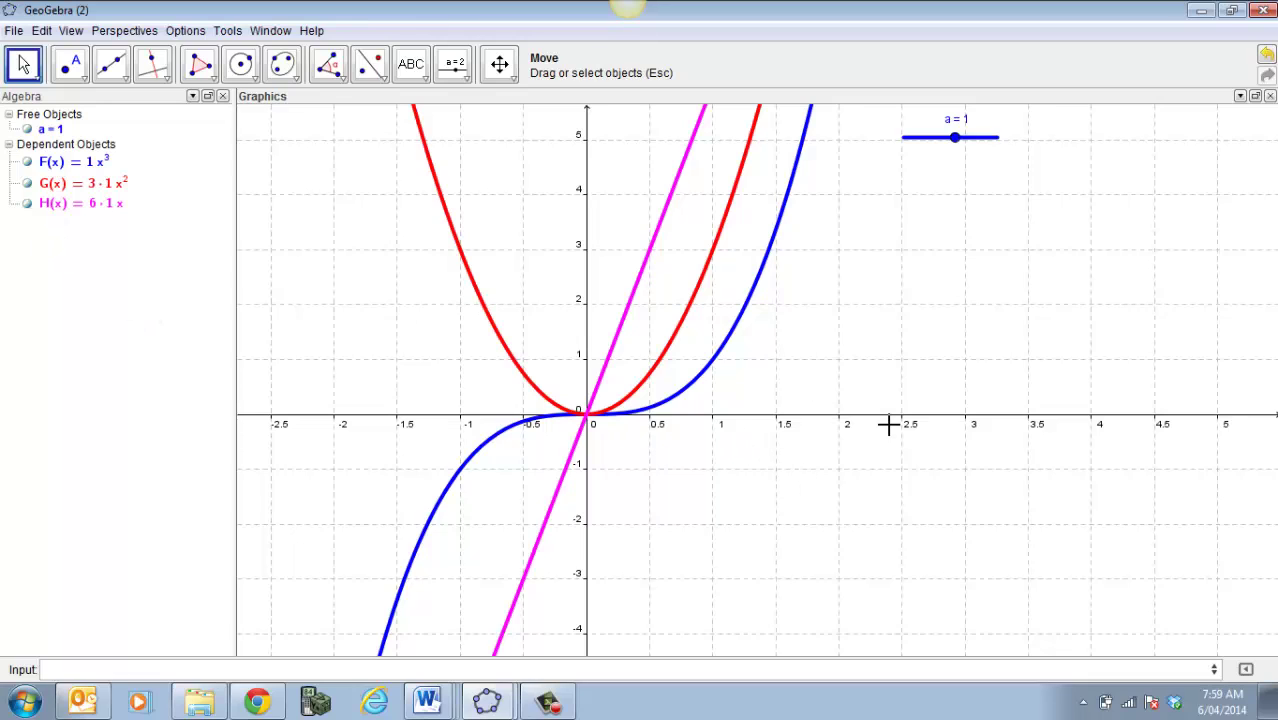
Step: Try out slider a with the Move tool to examine its effect on the three graphs, returning it to 1
click(35, 78)
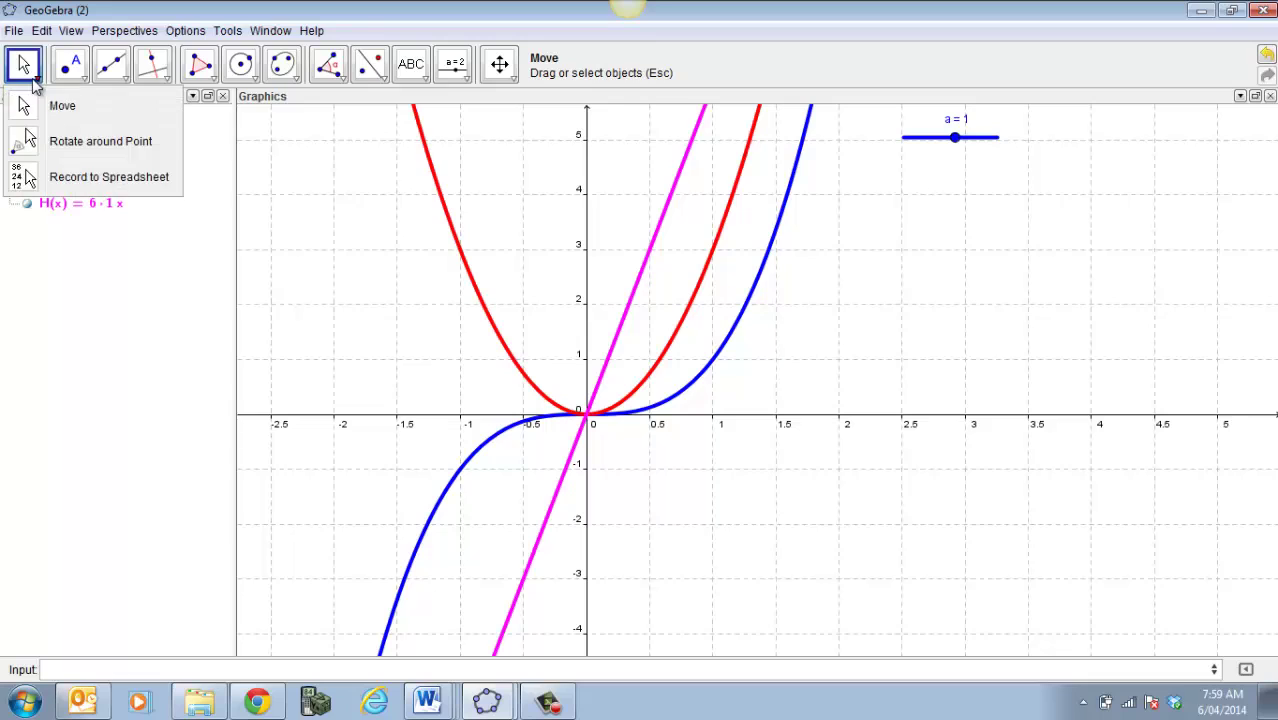
click(962, 140)
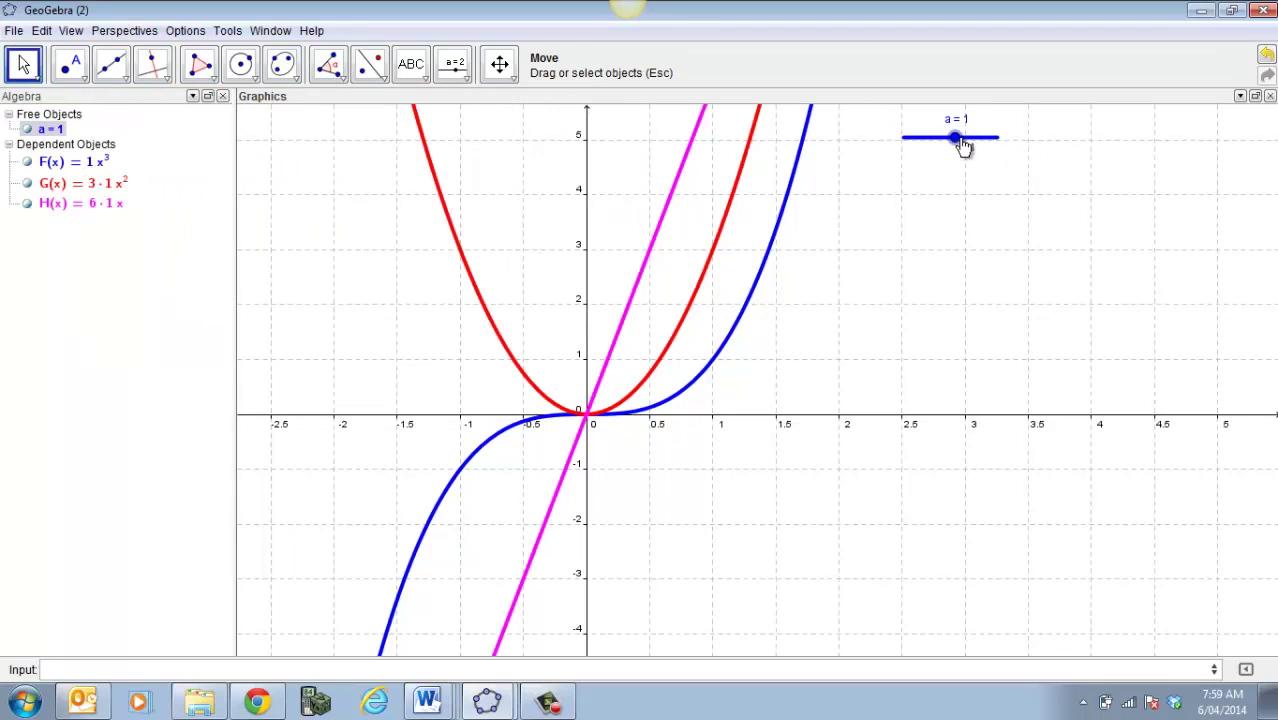
click(966, 145)
mouse_move(966, 145)
mouse_down()
mouse_move(990, 151)
mouse_move(930, 157)
mouse_move(959, 160)
mouse_up()
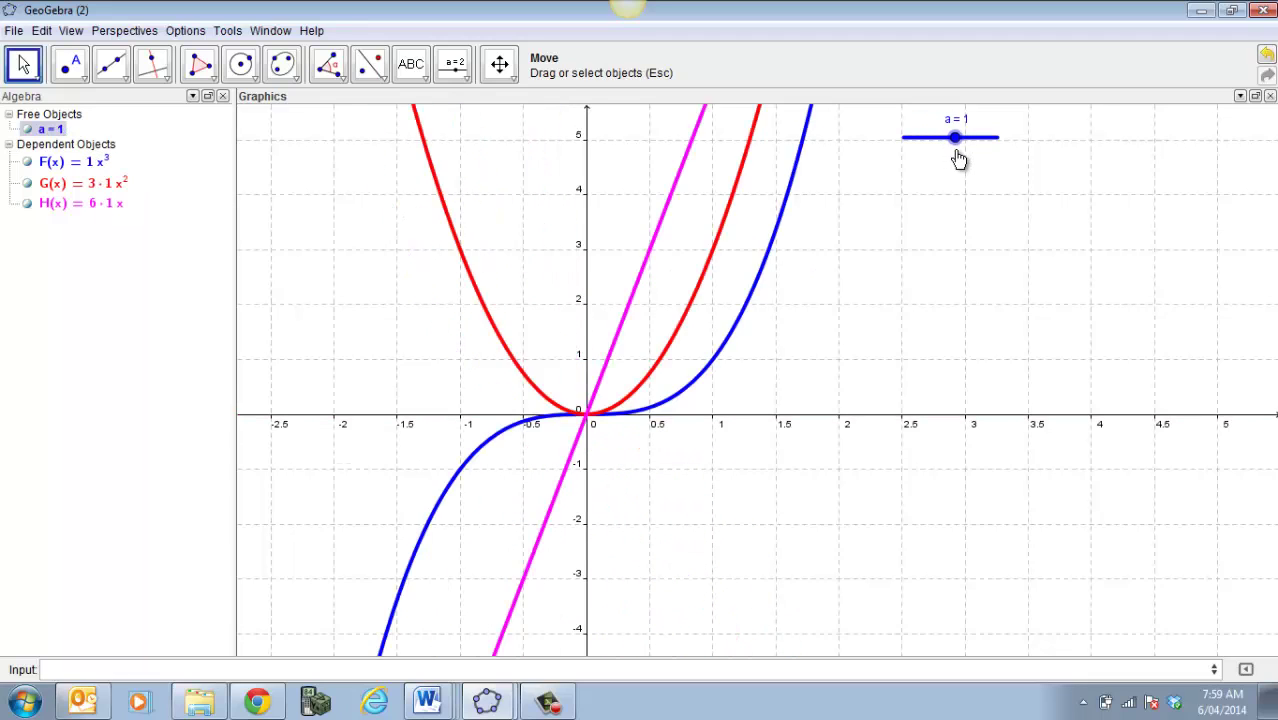
click(69, 665)
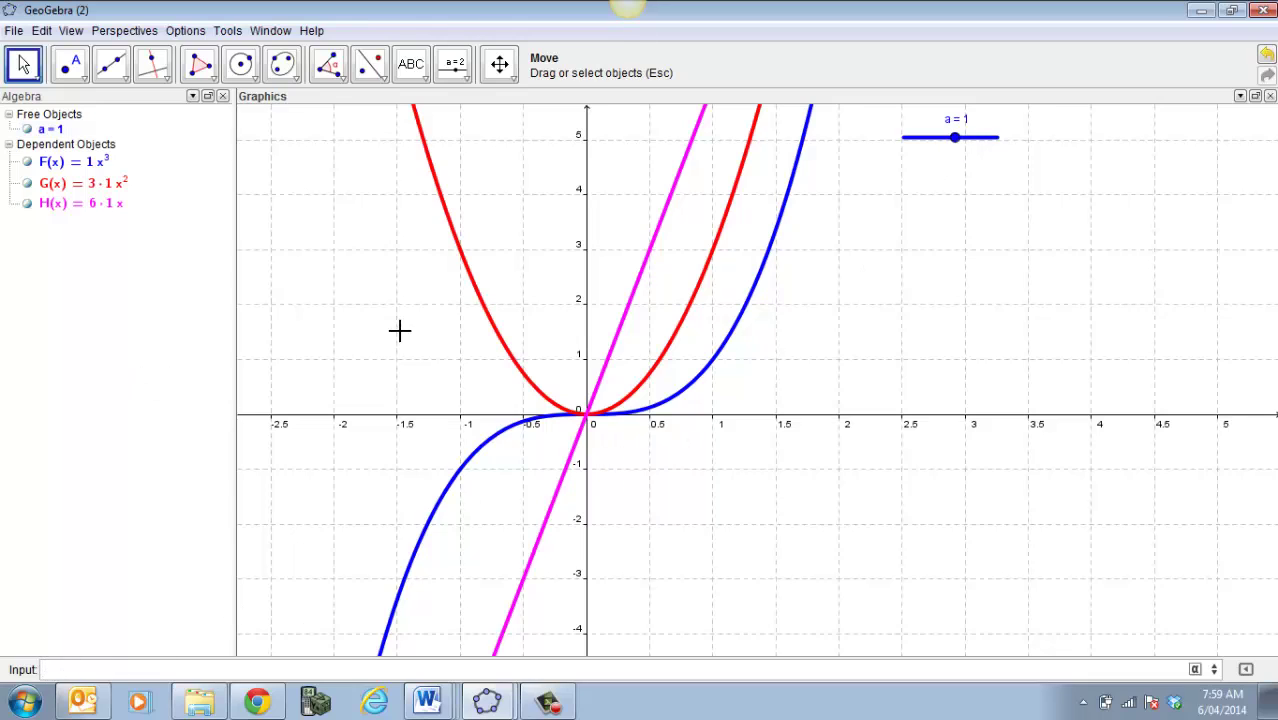
Step: Hide the curves of derivatives G and H one after the other, keeping both functions defined
click(449, 223)
right_click(449, 223)
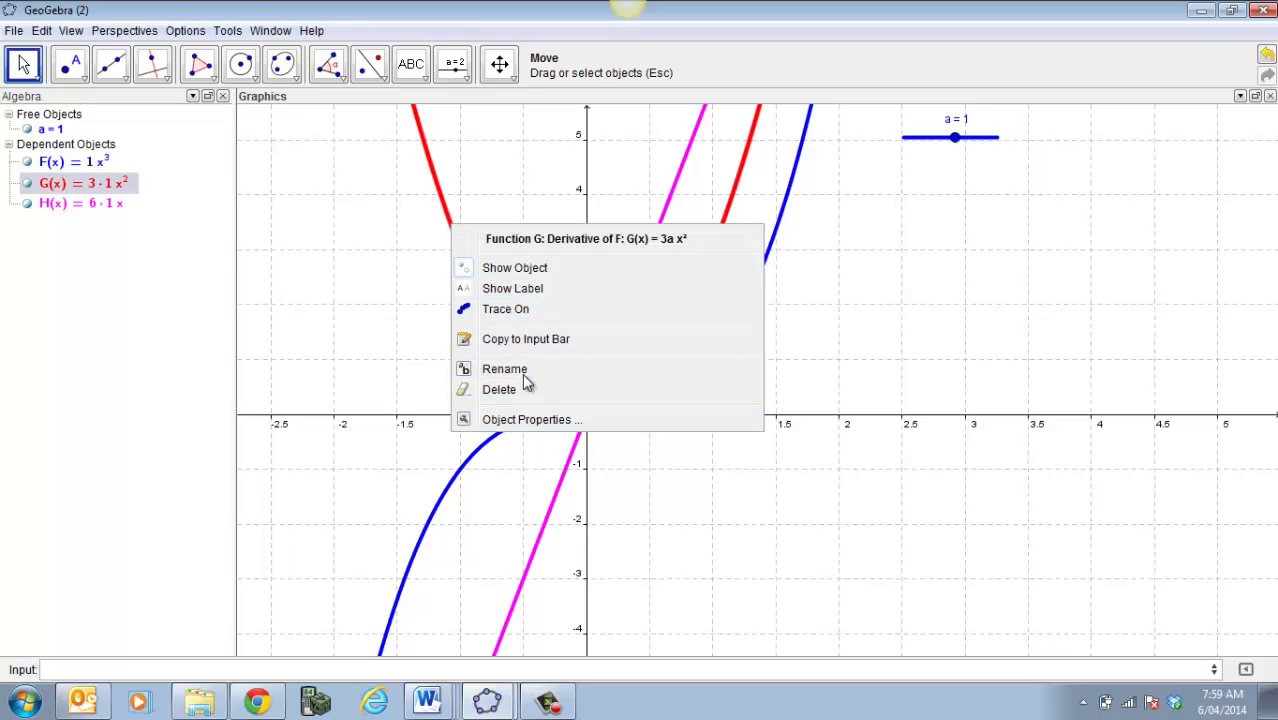
click(424, 176)
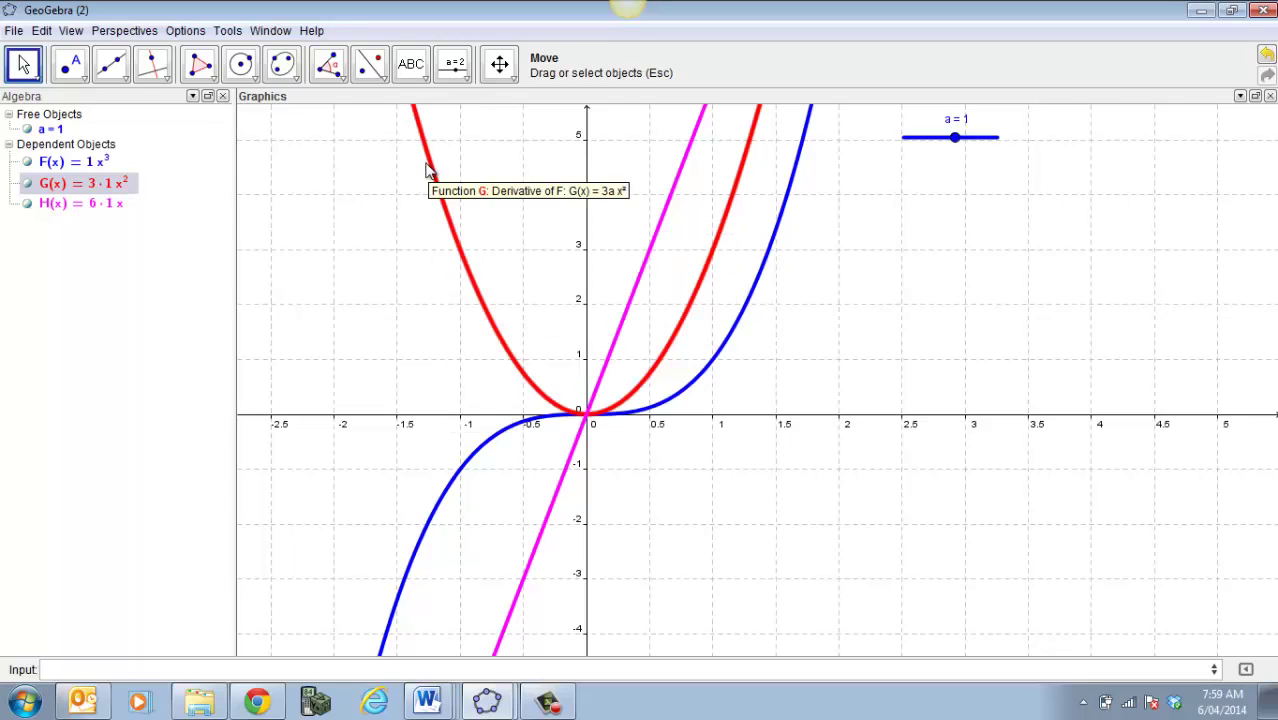
right_click(57, 190)
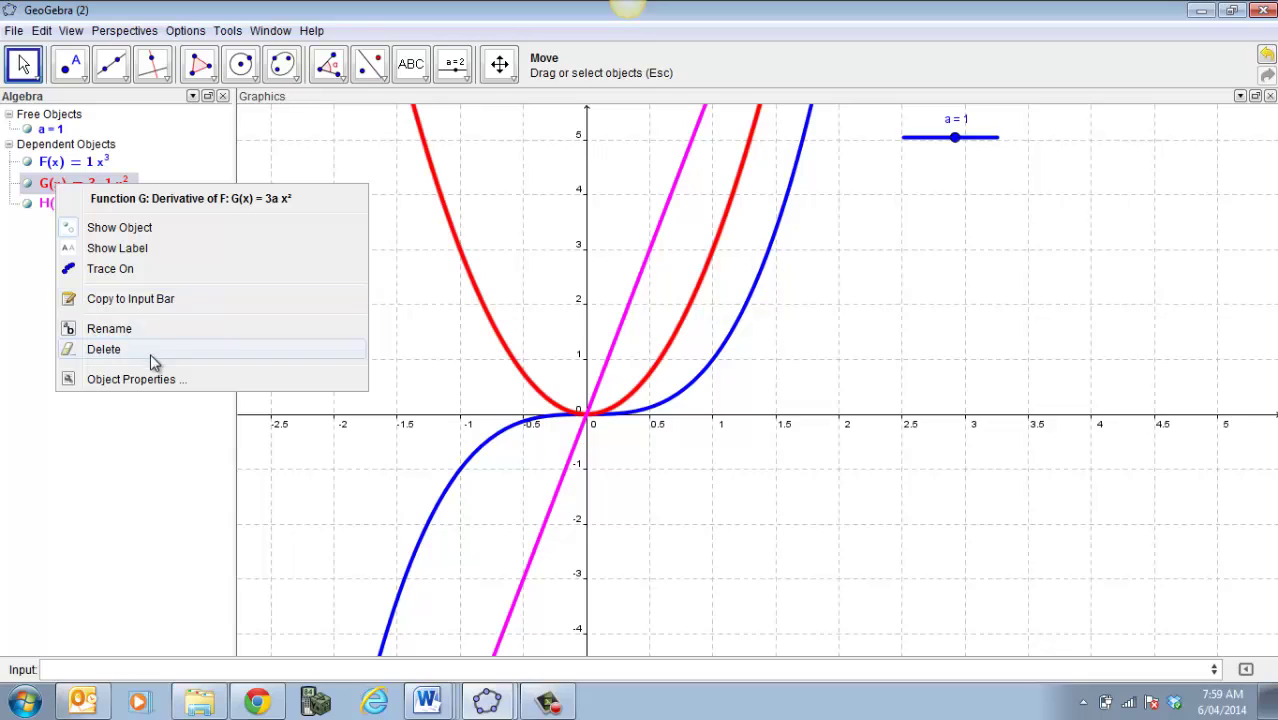
click(70, 30)
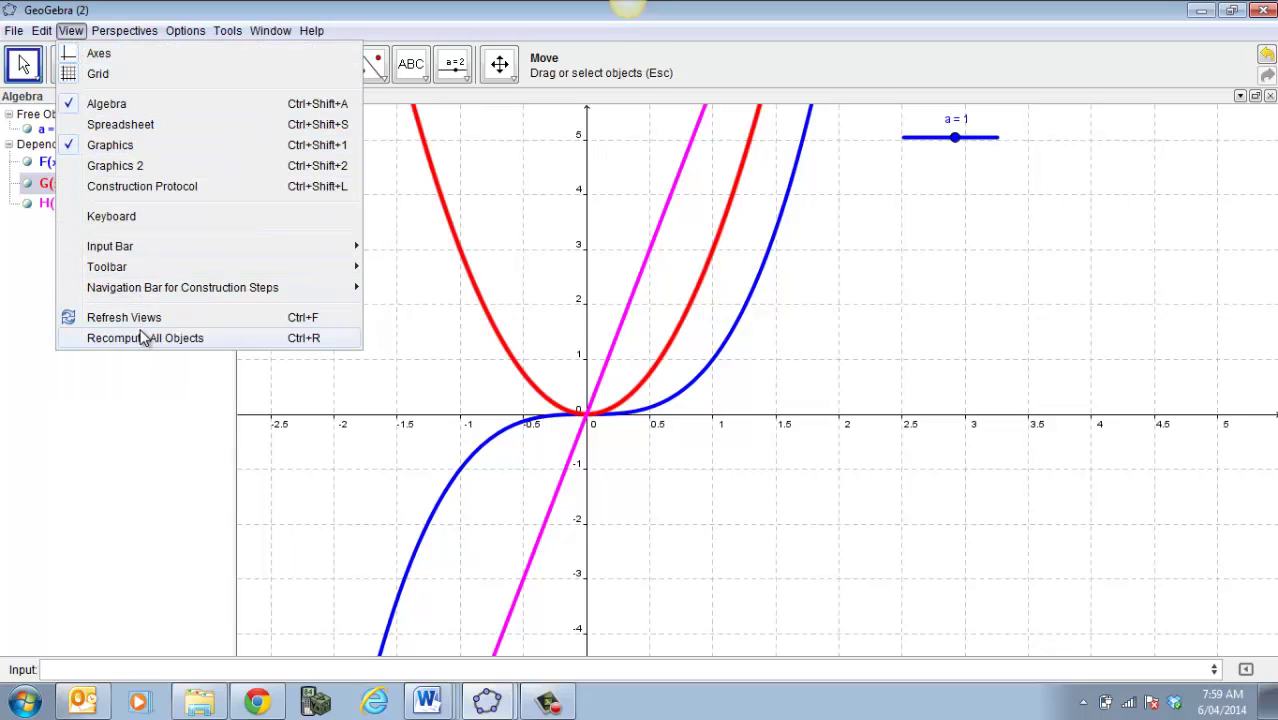
mouse_move(117, 35)
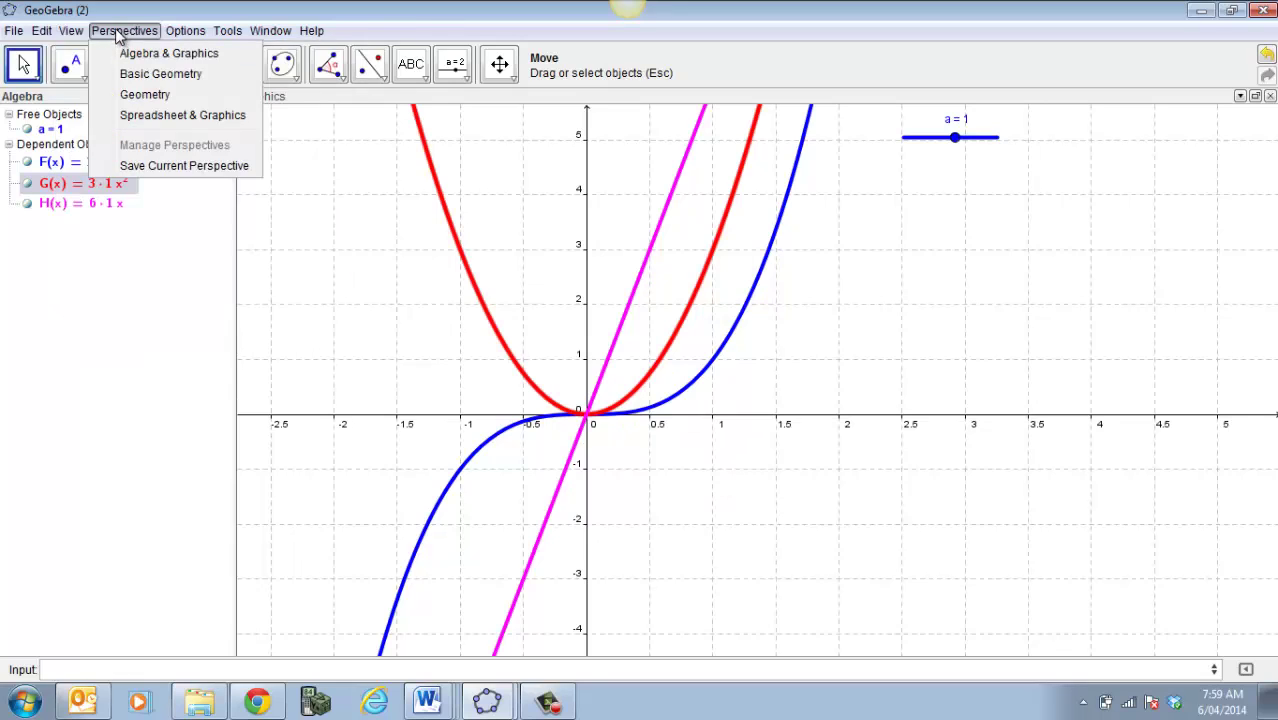
mouse_move(55, 35)
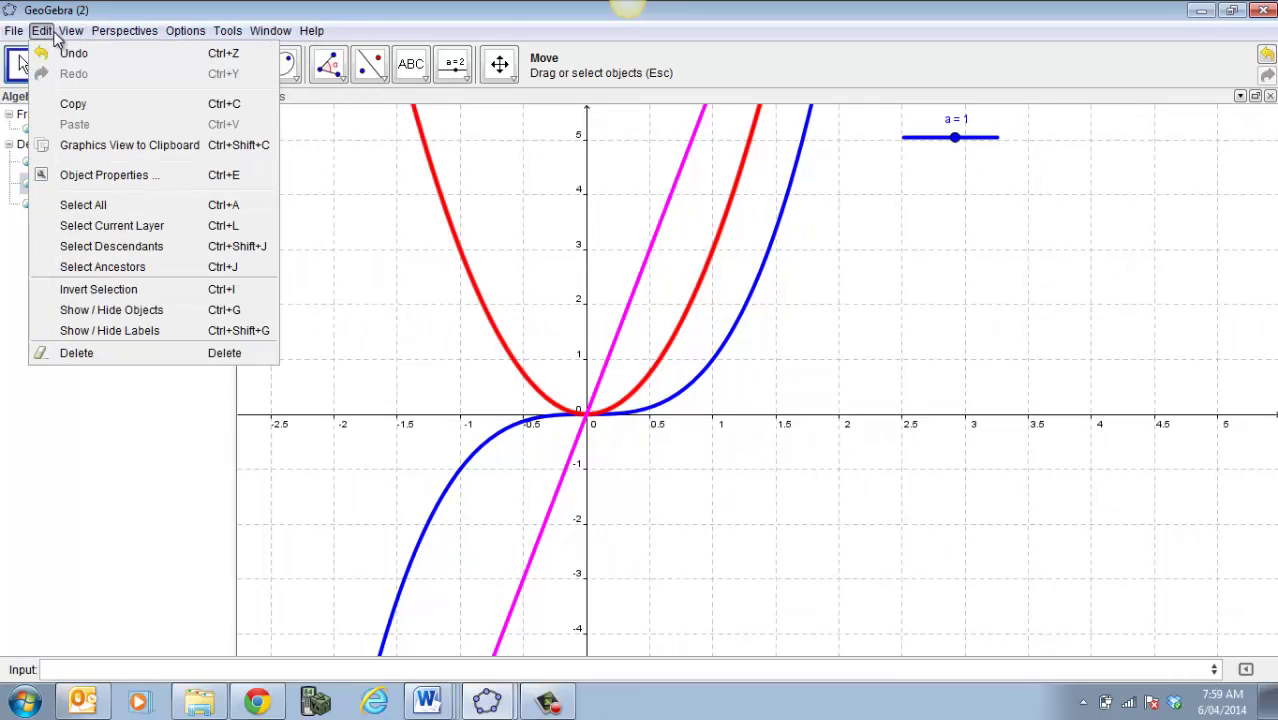
click(116, 310)
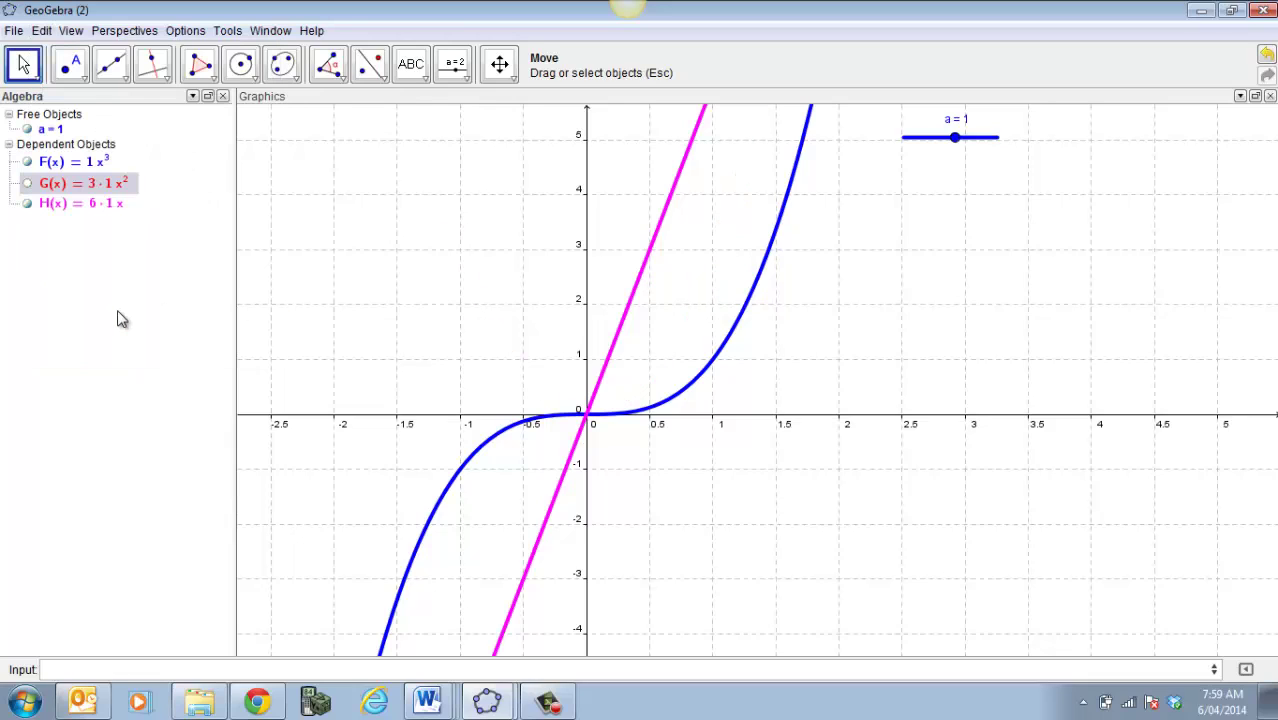
click(627, 312)
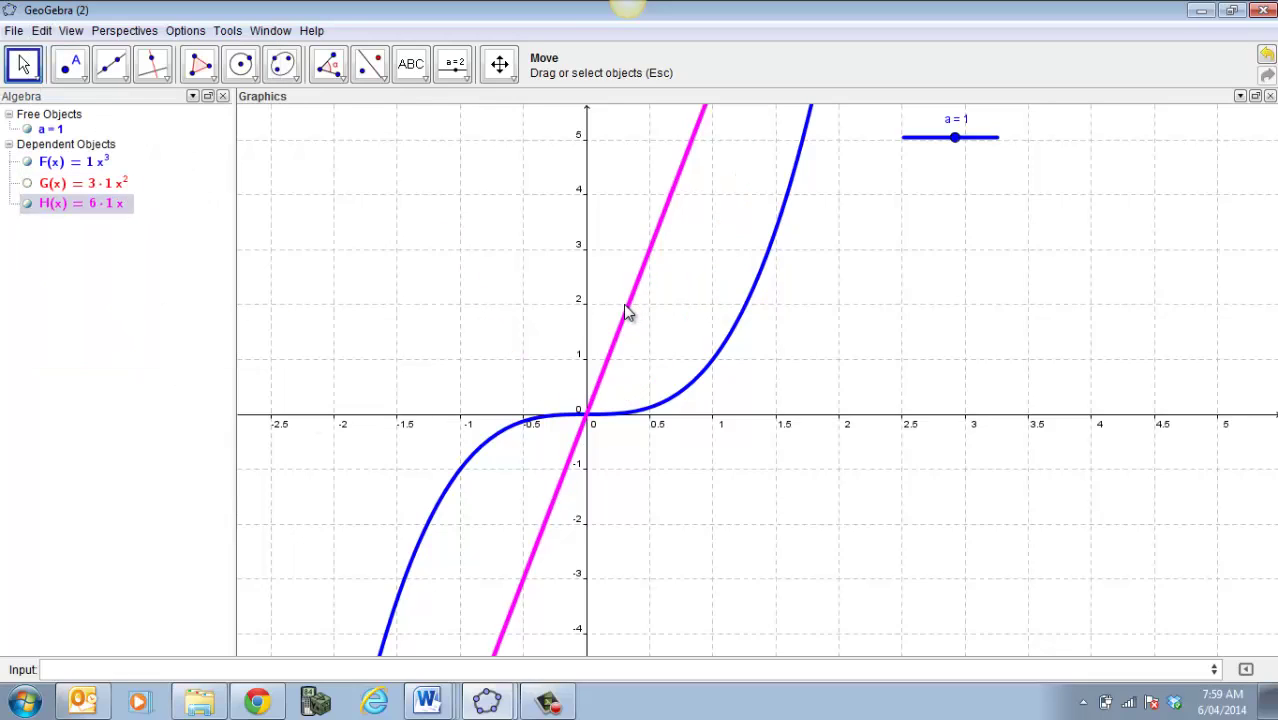
click(40, 32)
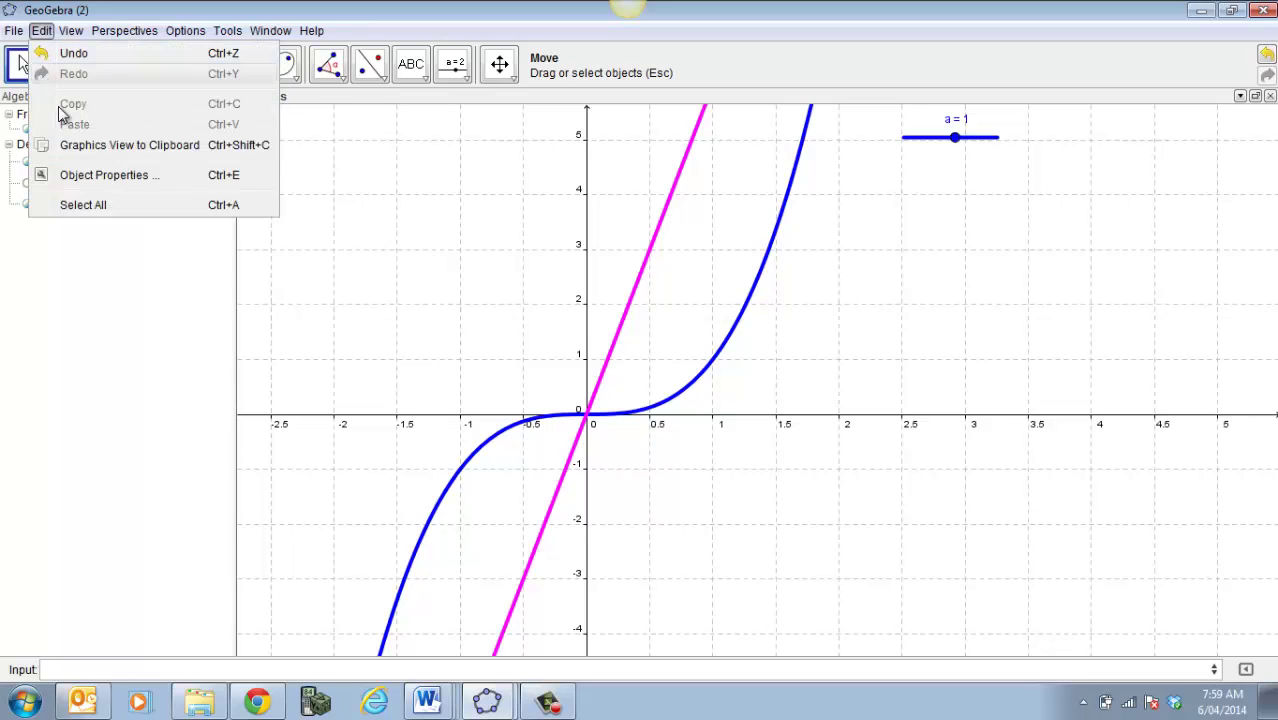
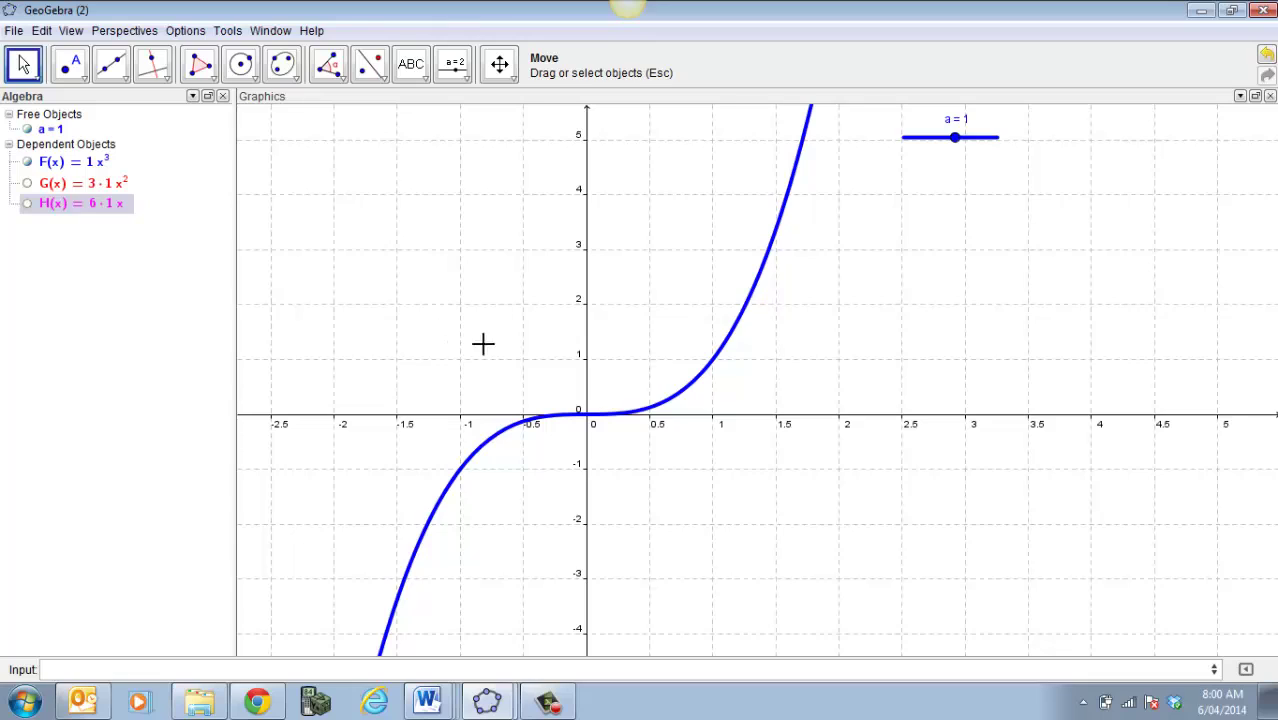
Step: Create the inflection point of F with the command InflectionPoint[ F(x) ]
click(112, 668)
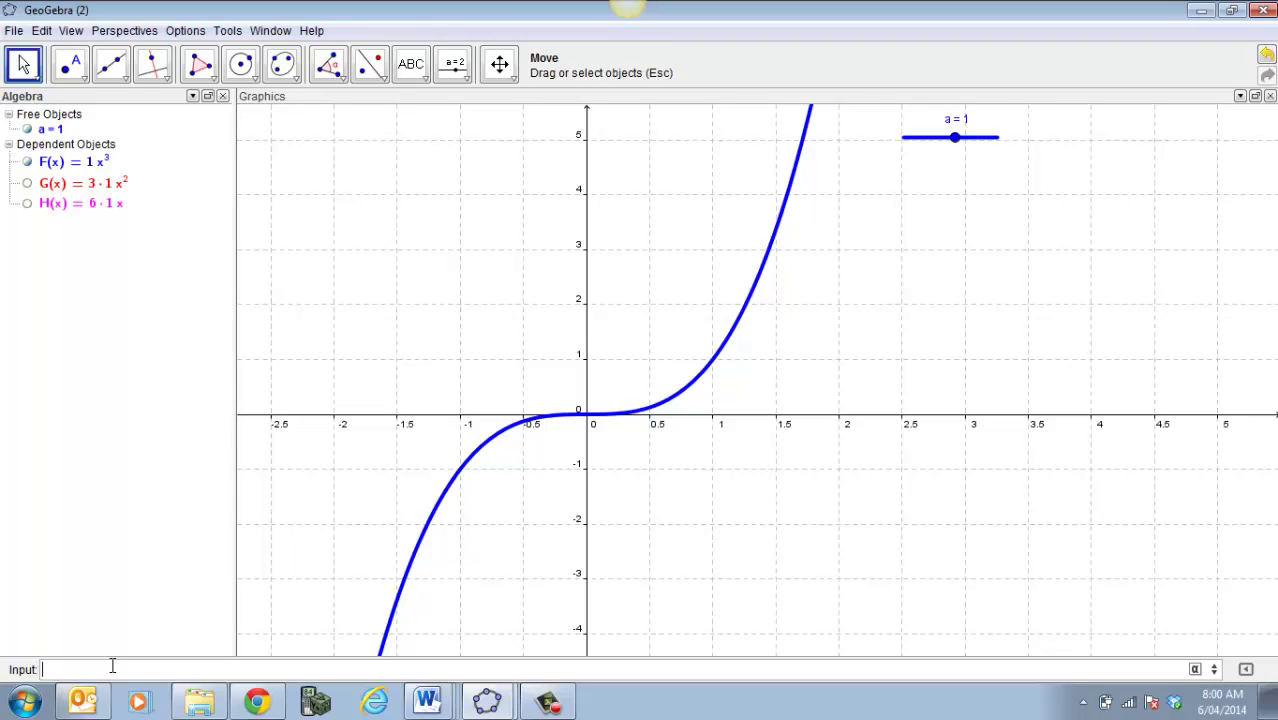
text(Inf)
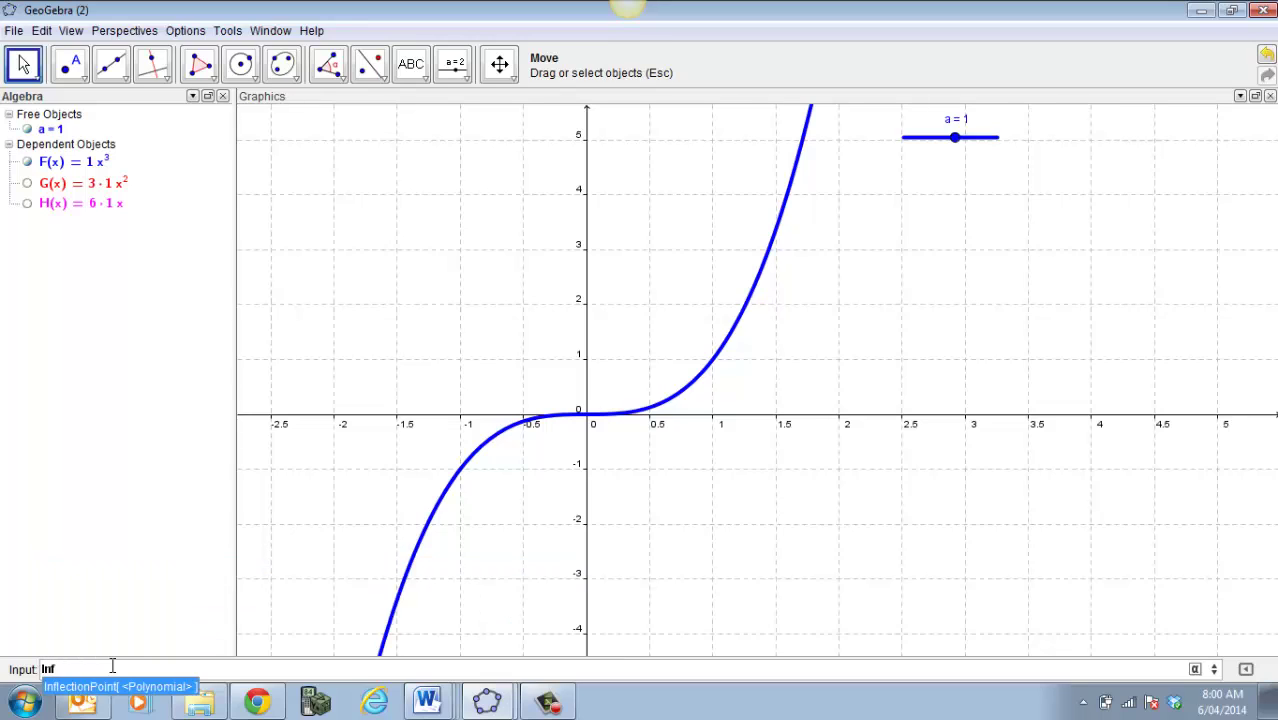
click(110, 686)
mouse_move(100, 704)
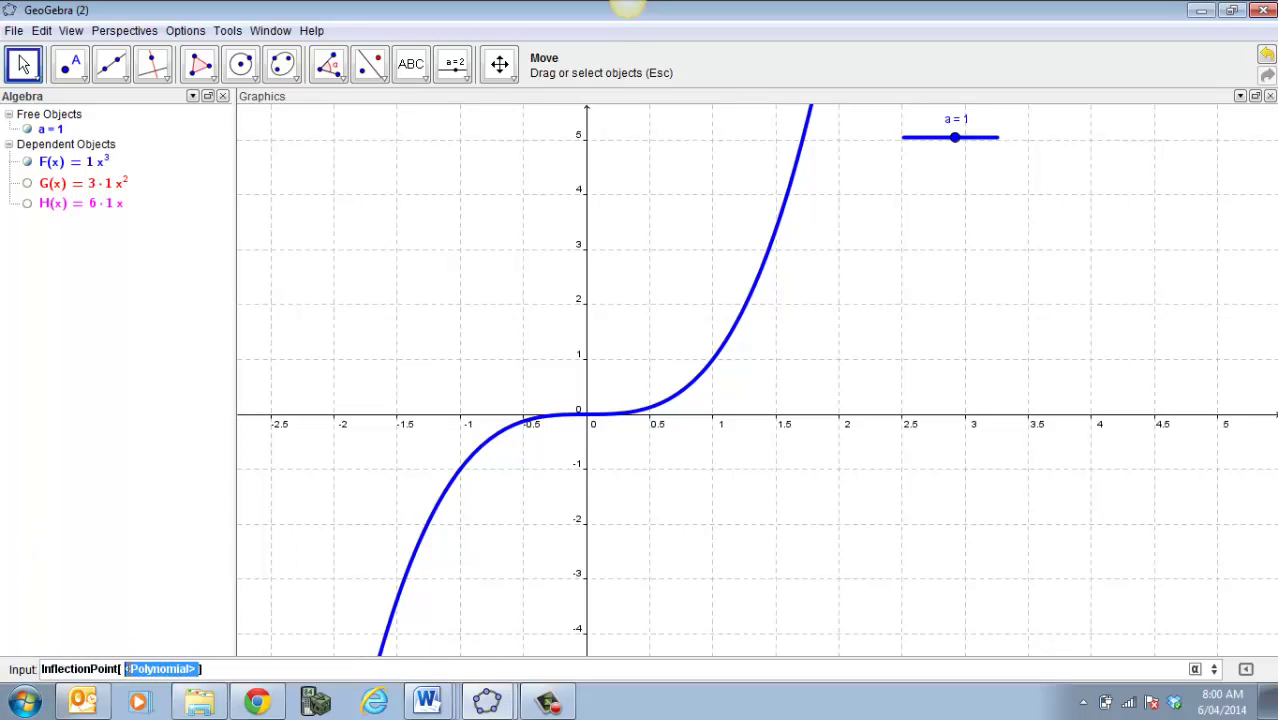
text(F)
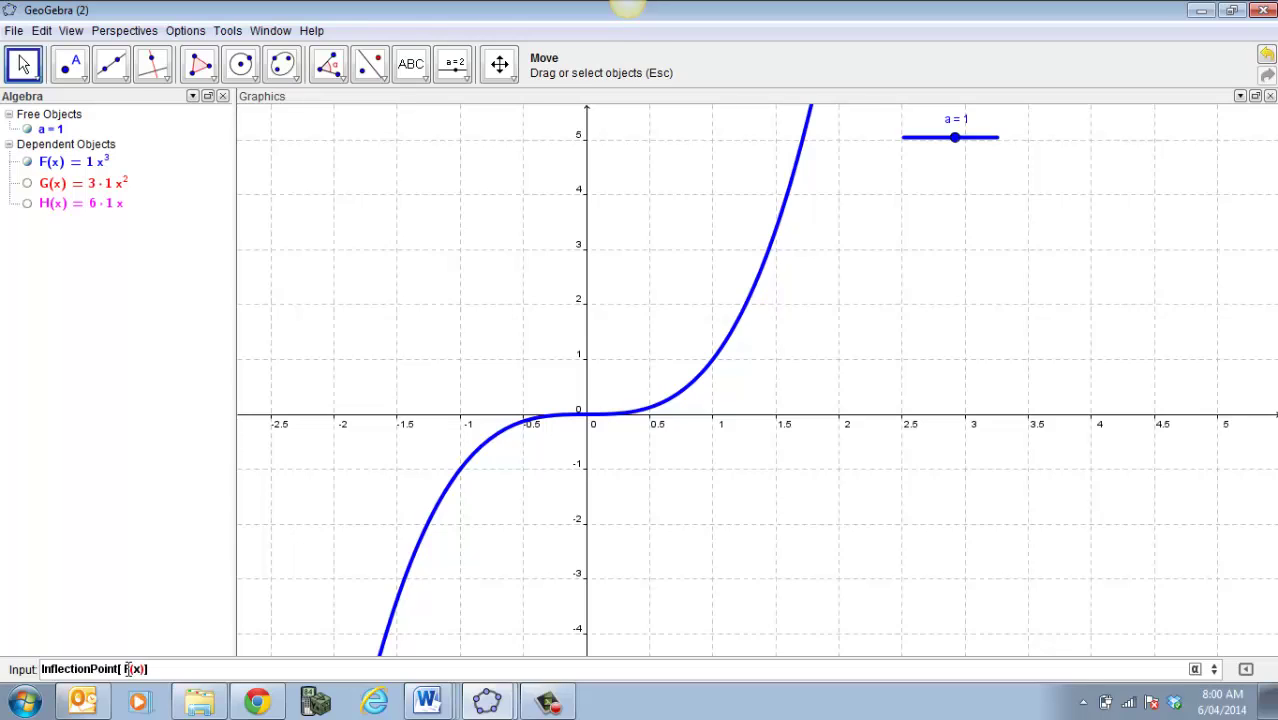
text((x))
key(Return)
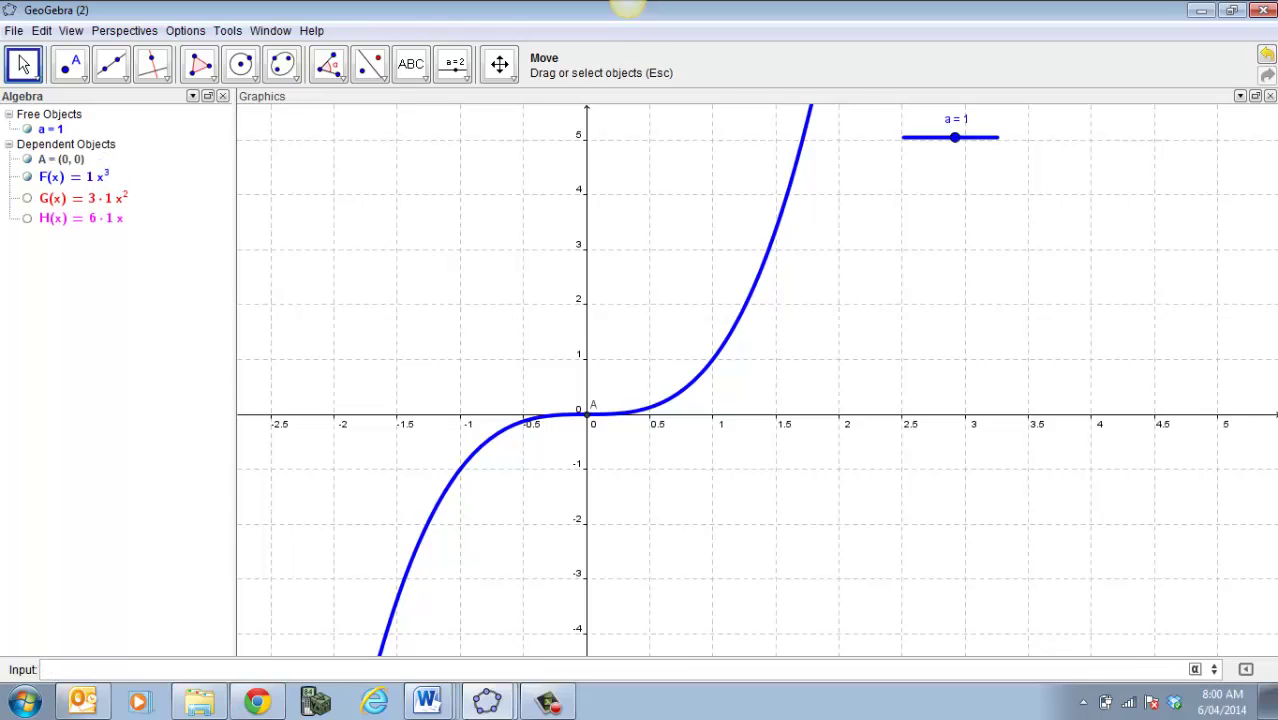
Step: Set the inflection point's size to 9 and its colour to green (0, 255, 0)
right_click(590, 420)
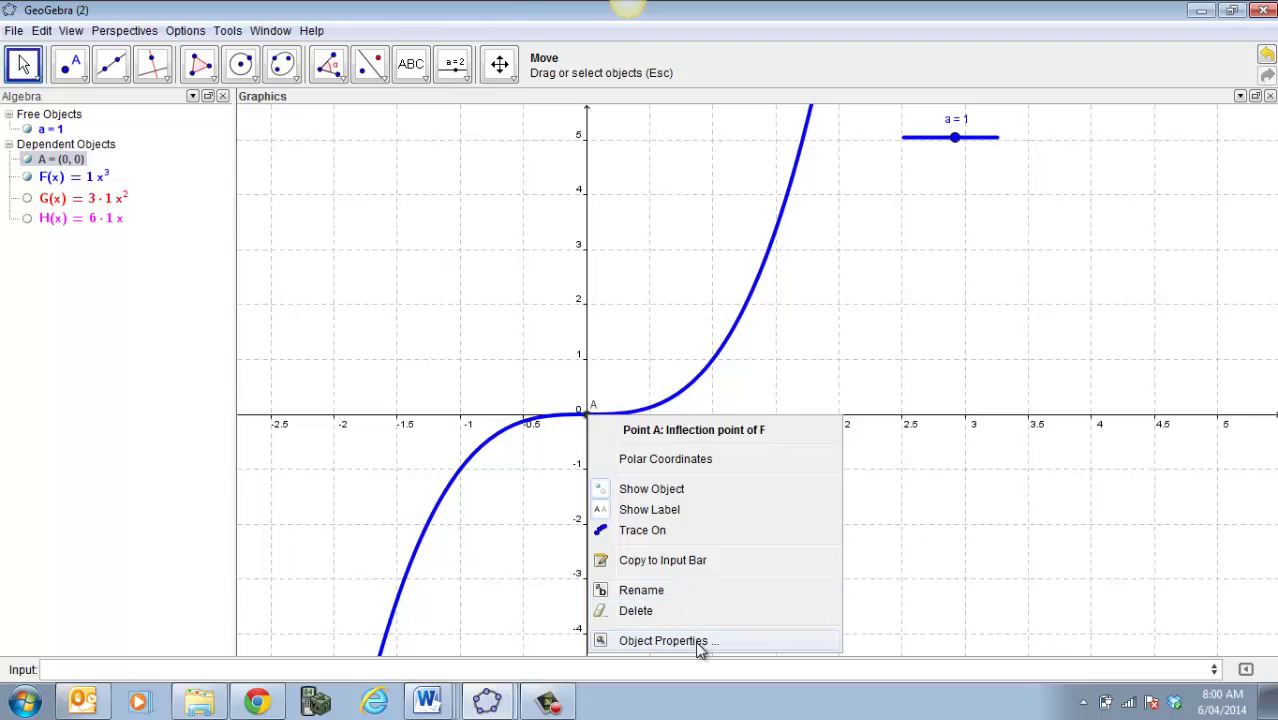
click(700, 648)
drag(580, 234, 706, 236)
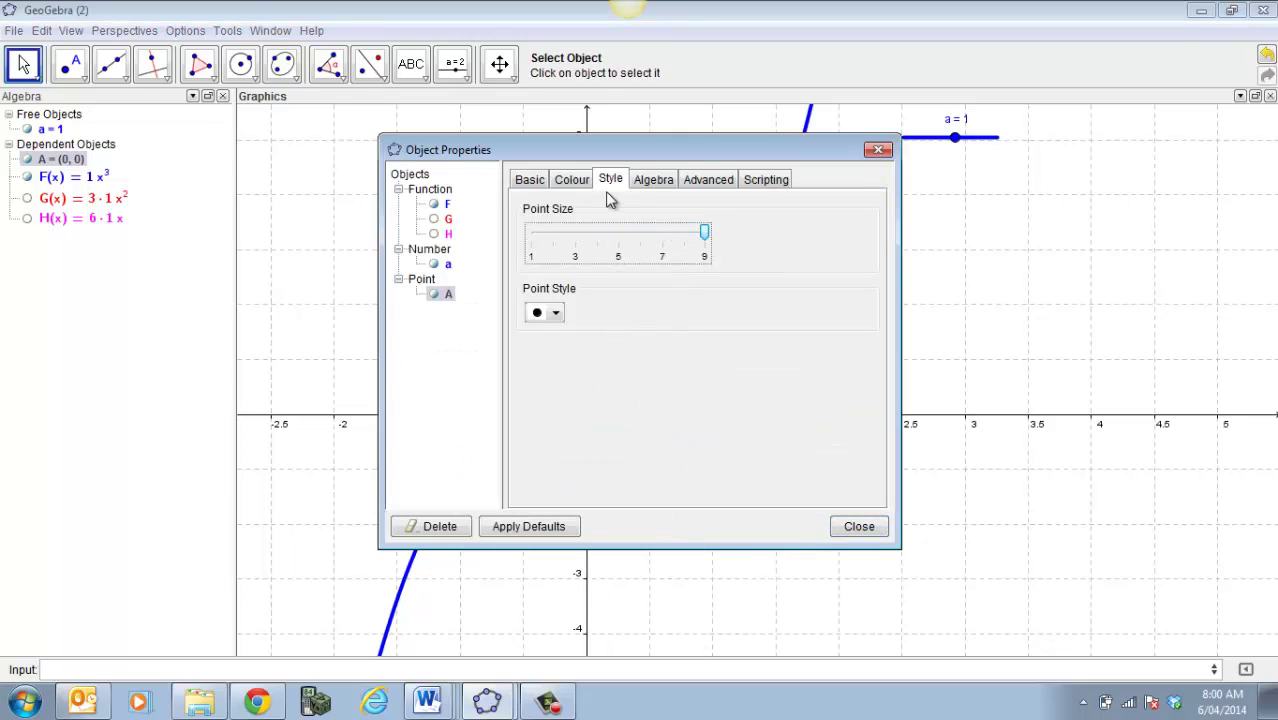
click(574, 183)
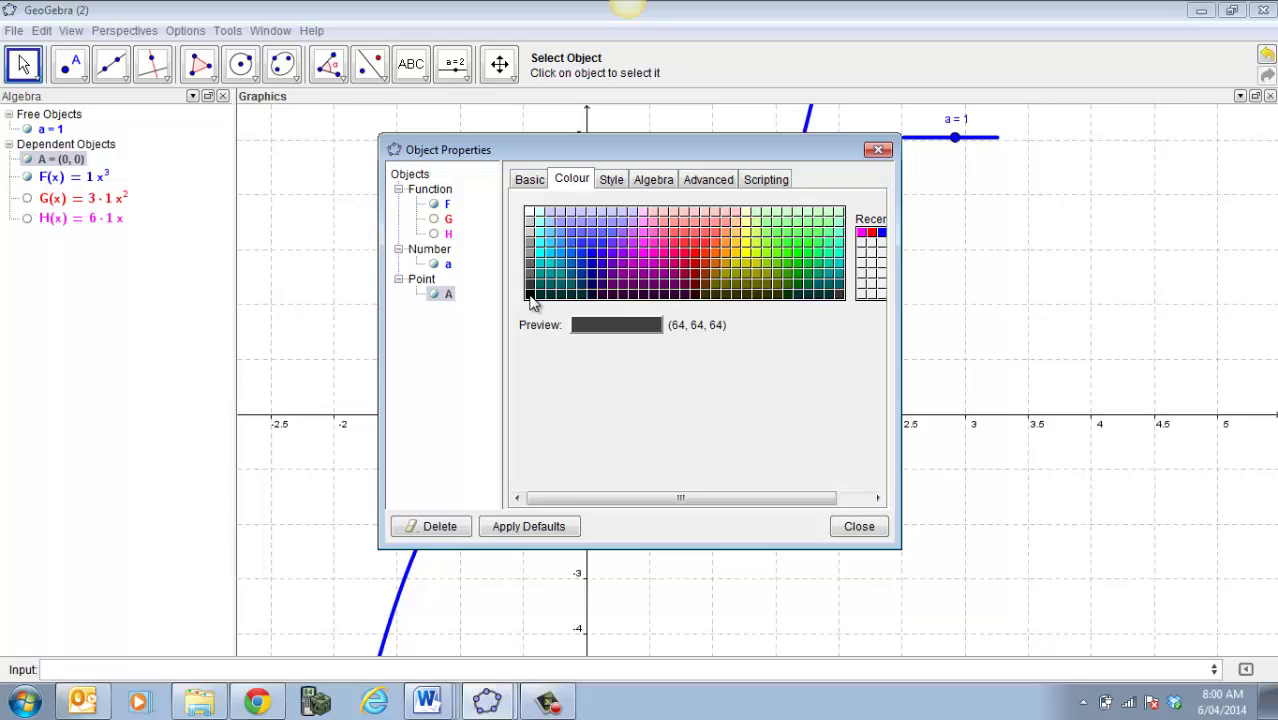
click(800, 258)
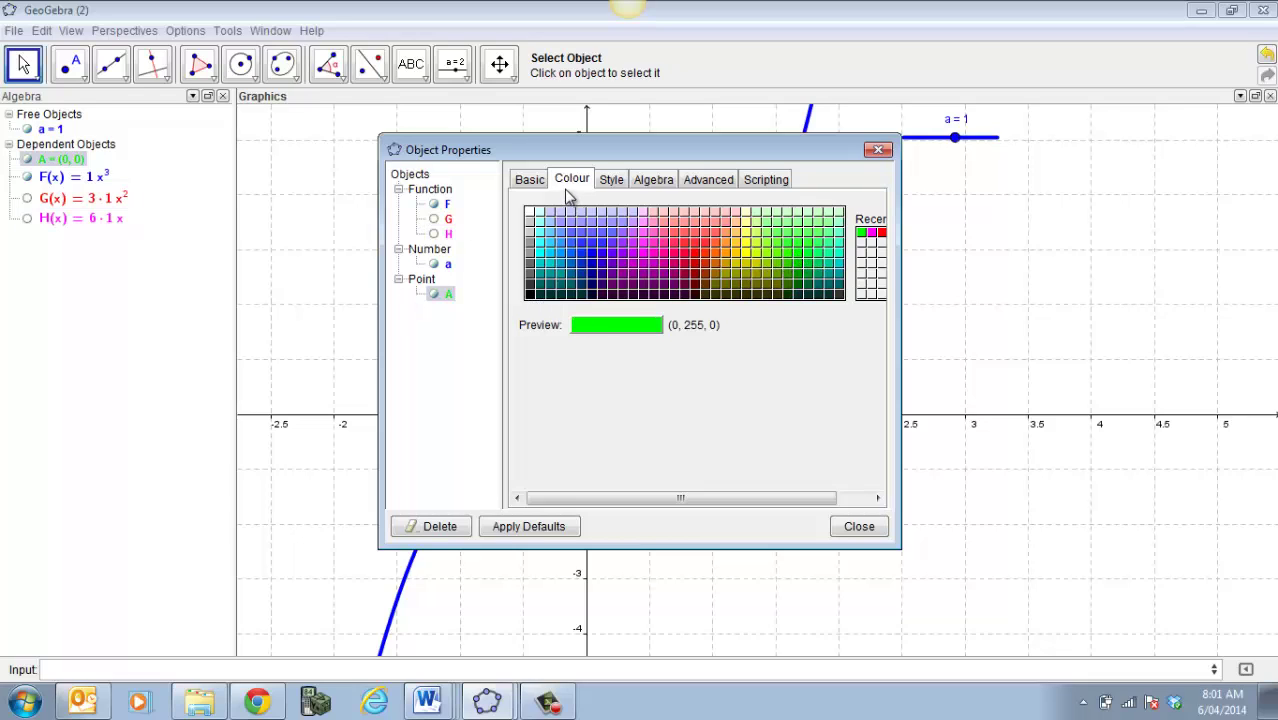
Step: Set the label of inflection point A to show Name & Value and close its properties
click(533, 181)
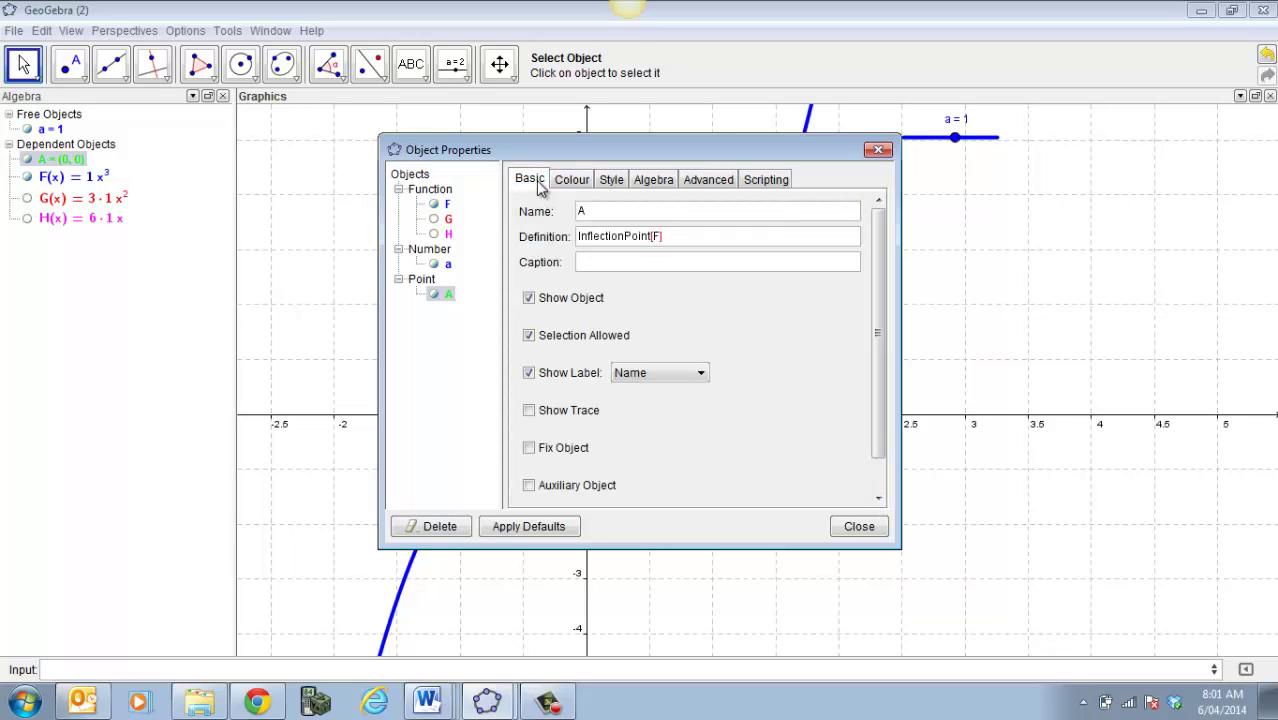
click(701, 374)
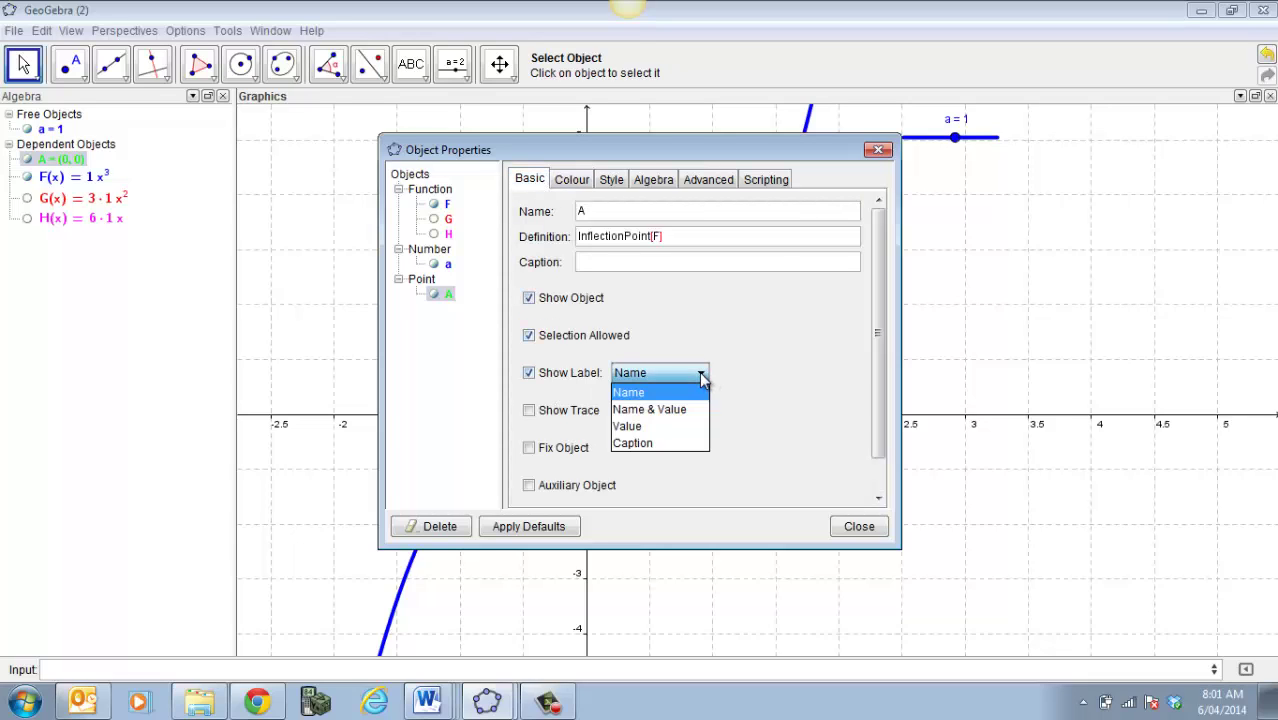
click(668, 411)
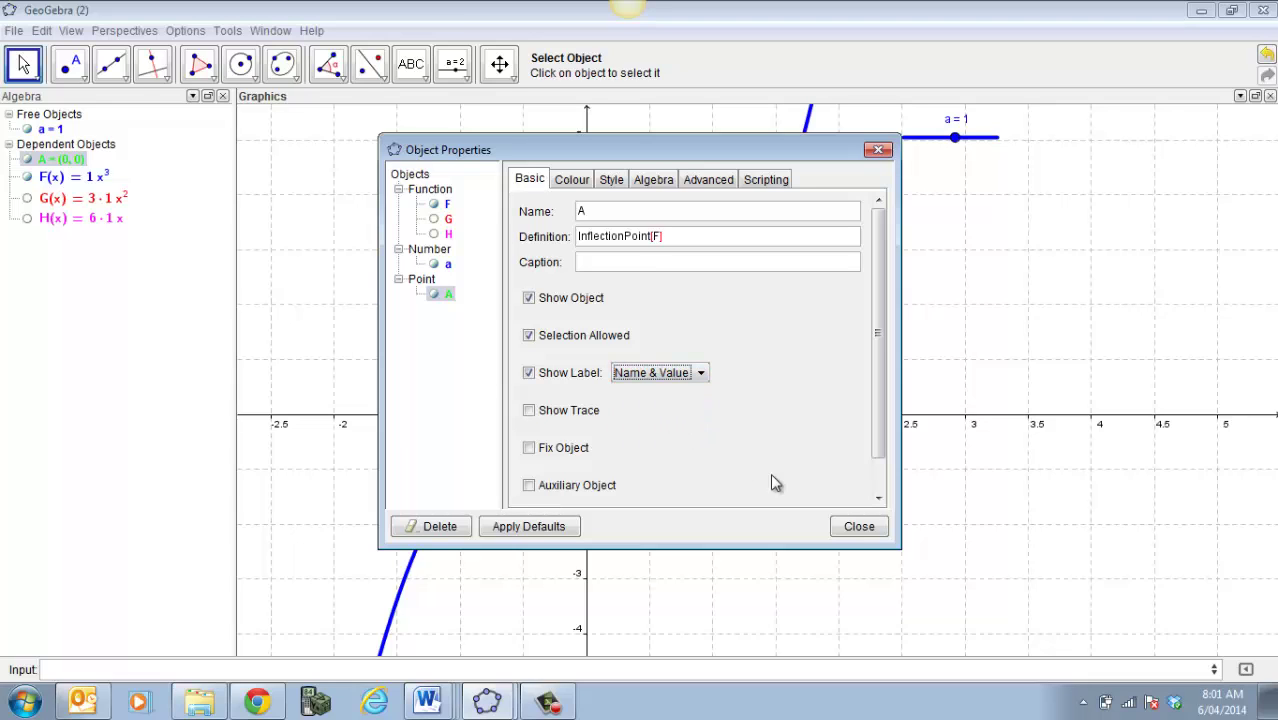
click(845, 528)
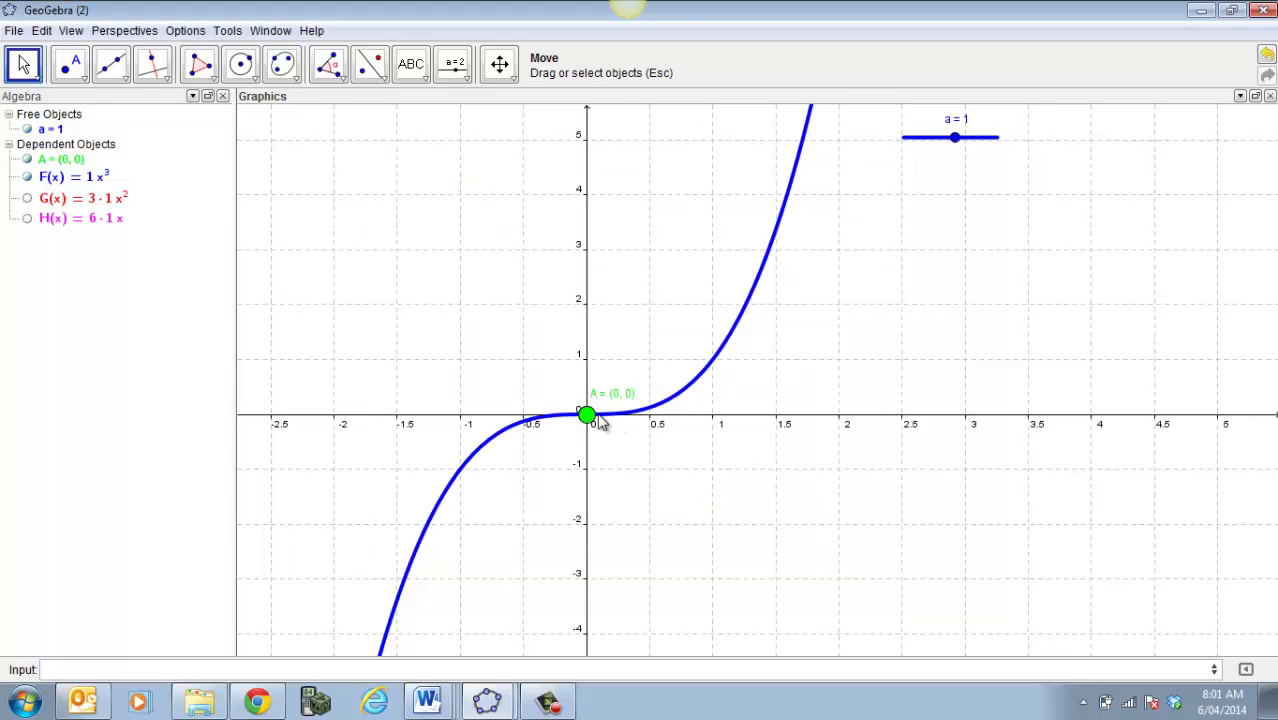
Step: Recolour inflection point A to black (0, 0, 0) in its object properties
right_click(587, 416)
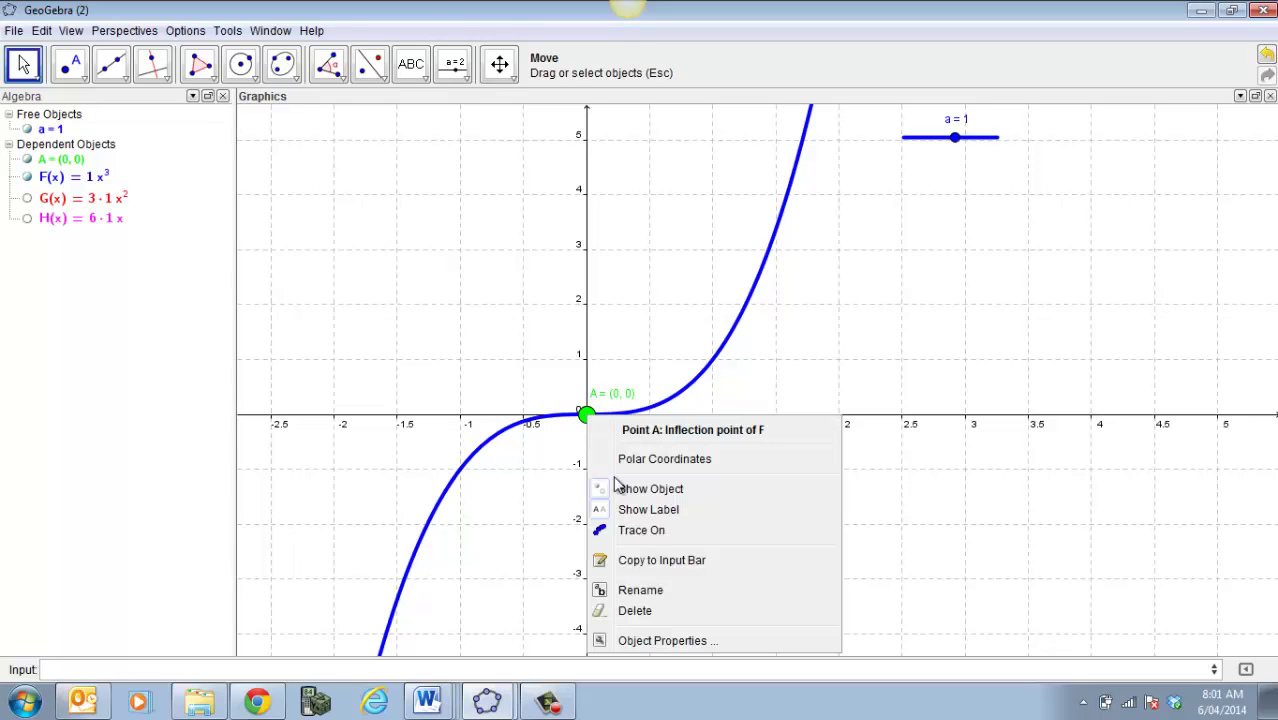
click(664, 640)
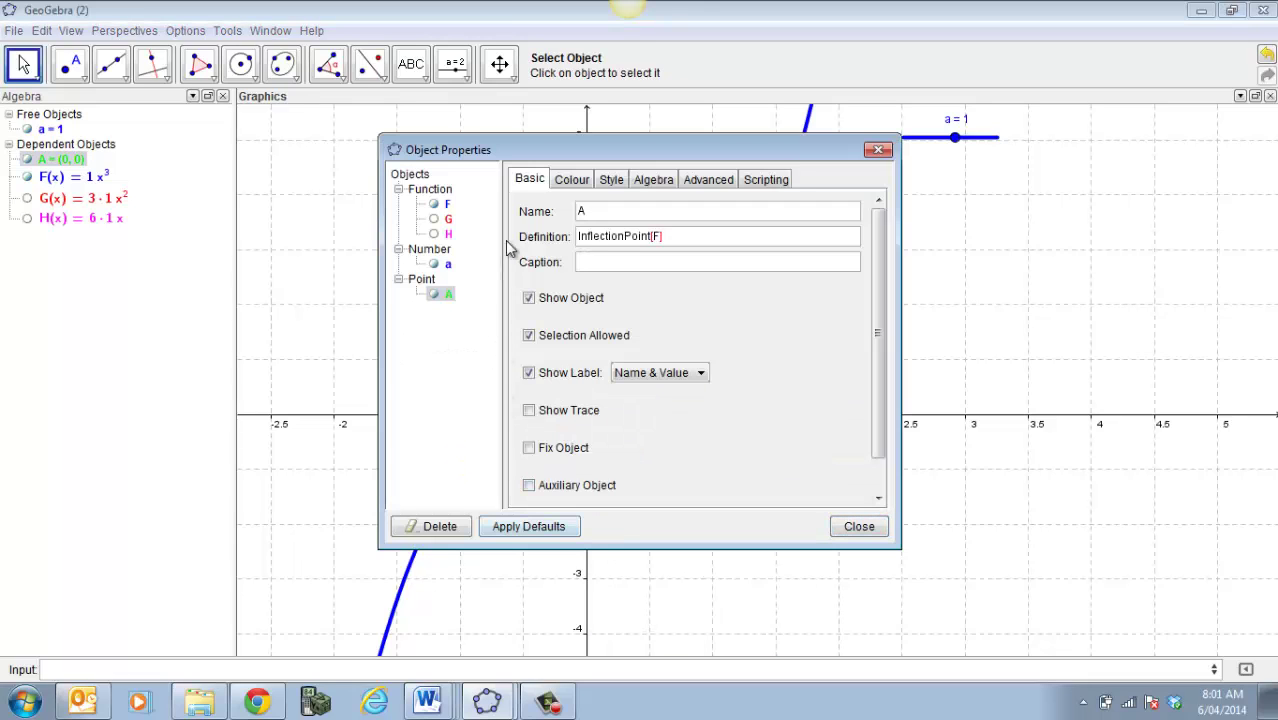
click(582, 178)
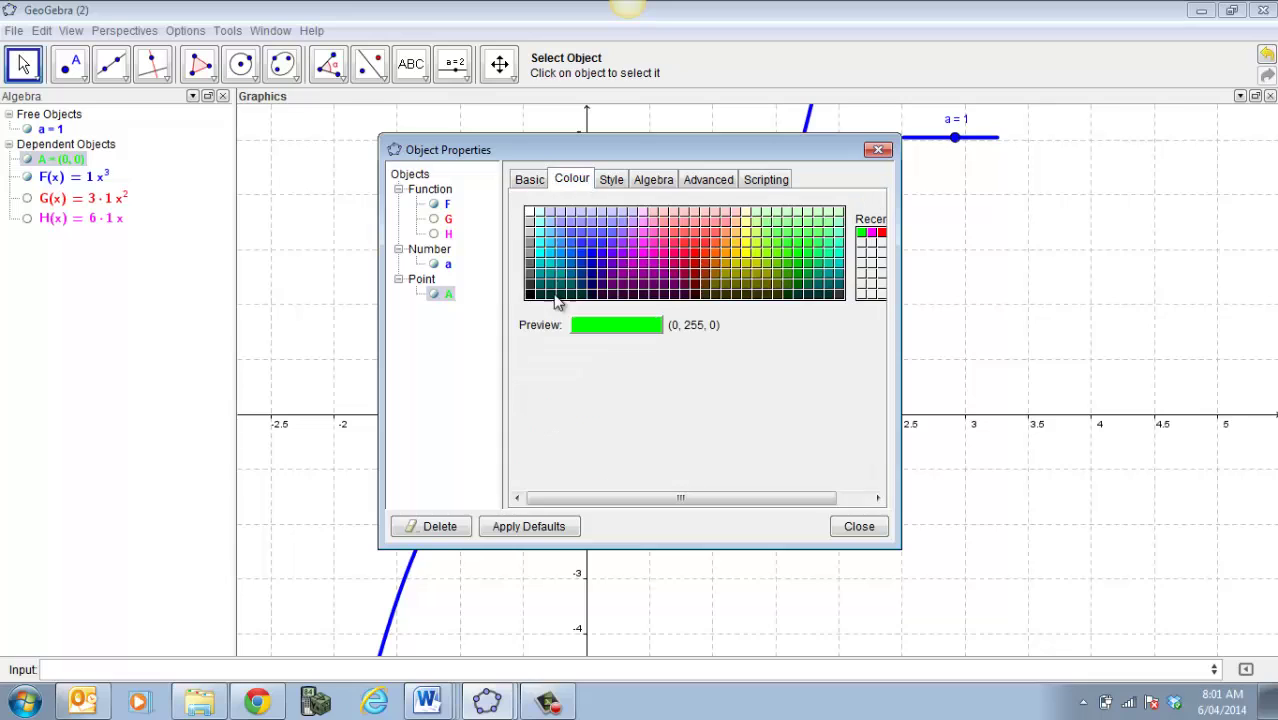
click(527, 295)
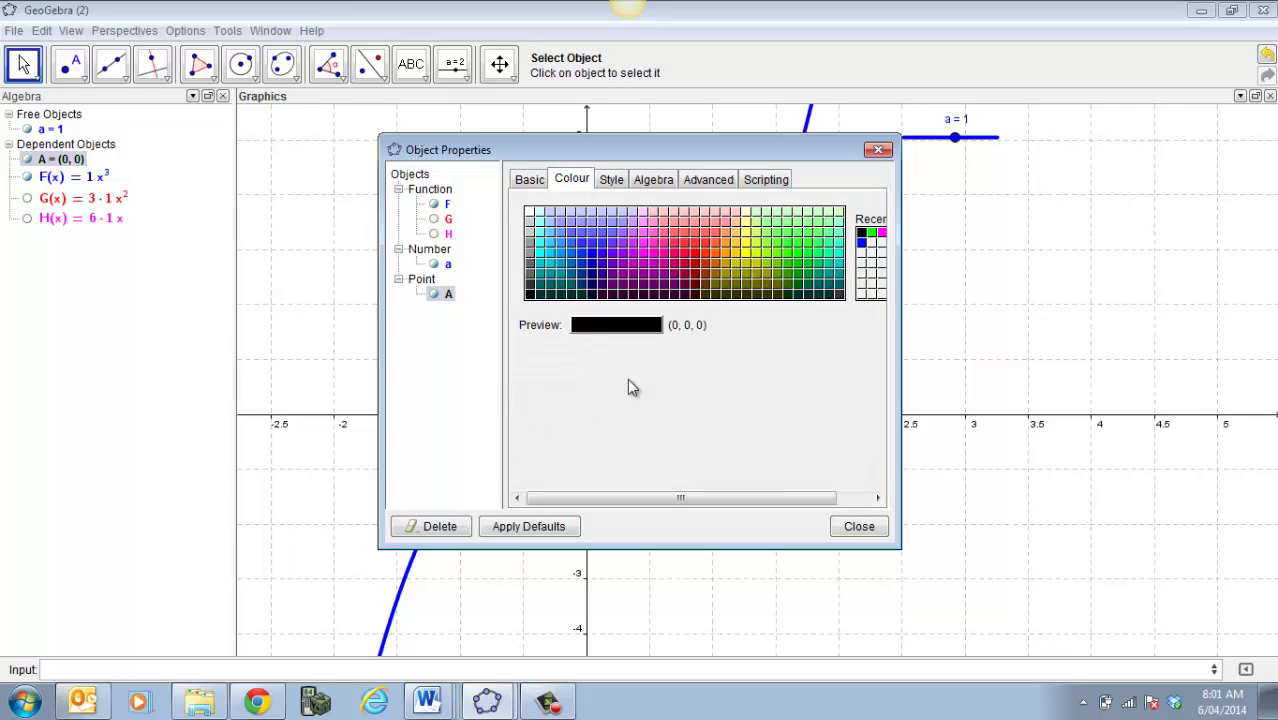
click(856, 527)
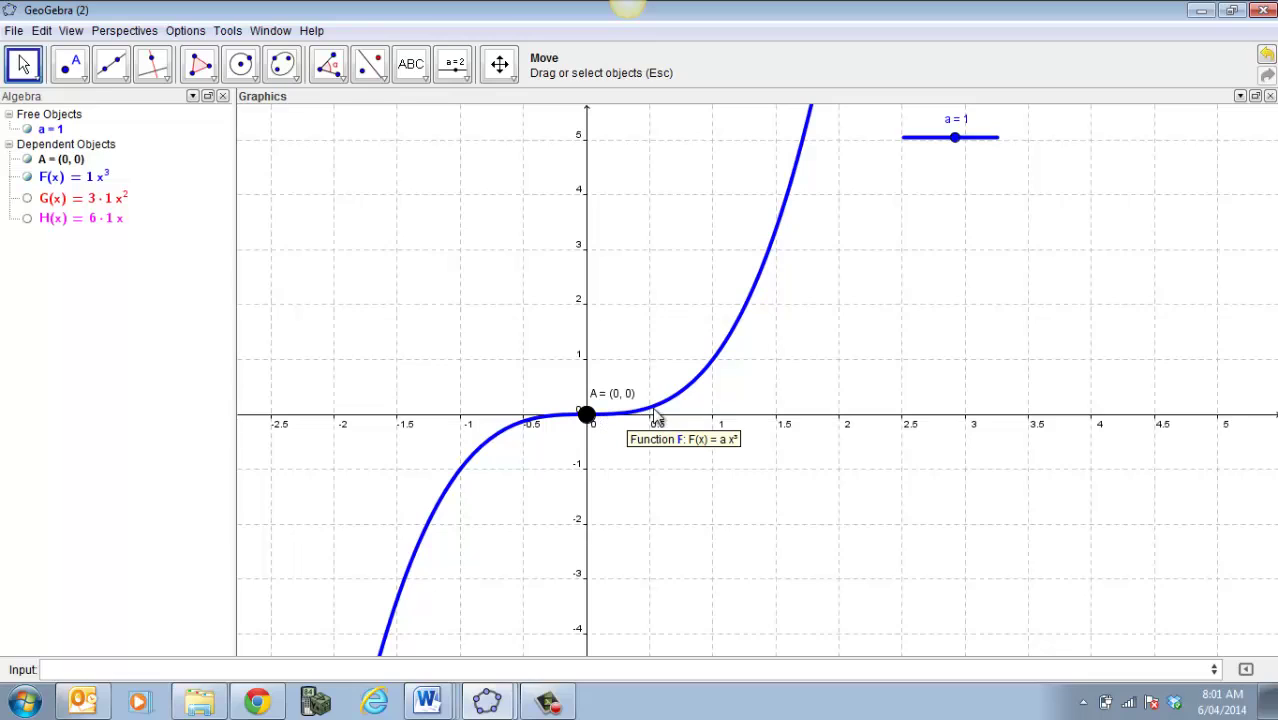
Step: Place a new point on the curve of F at about (1.31, 2.27)
click(85, 83)
click(102, 112)
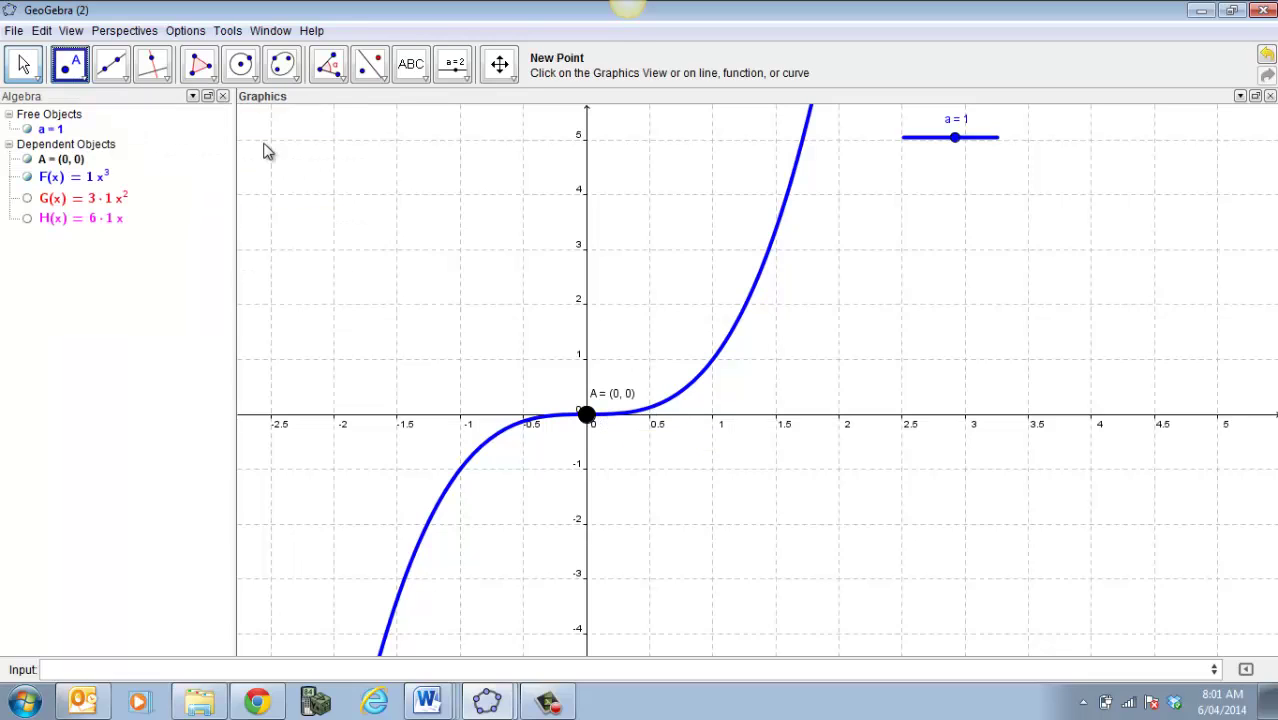
click(752, 287)
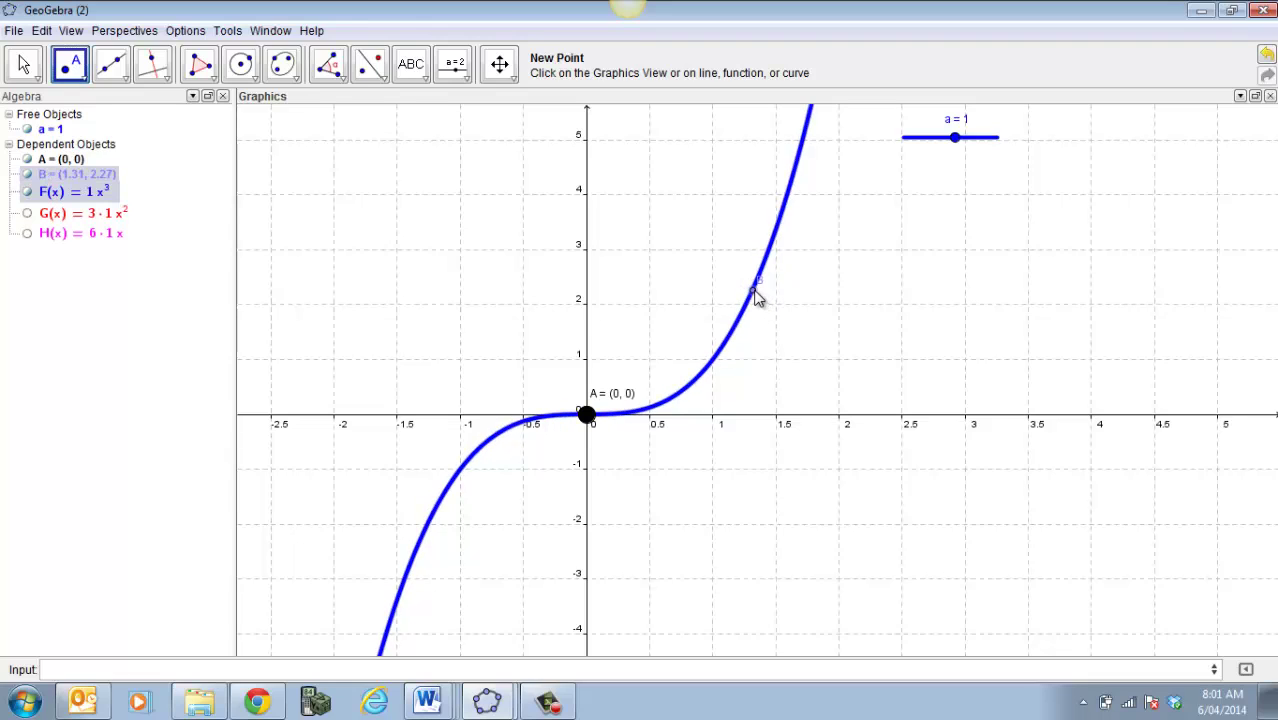
Step: Set point B's size to 9 and its label to show Name & Value
right_click(756, 296)
click(858, 535)
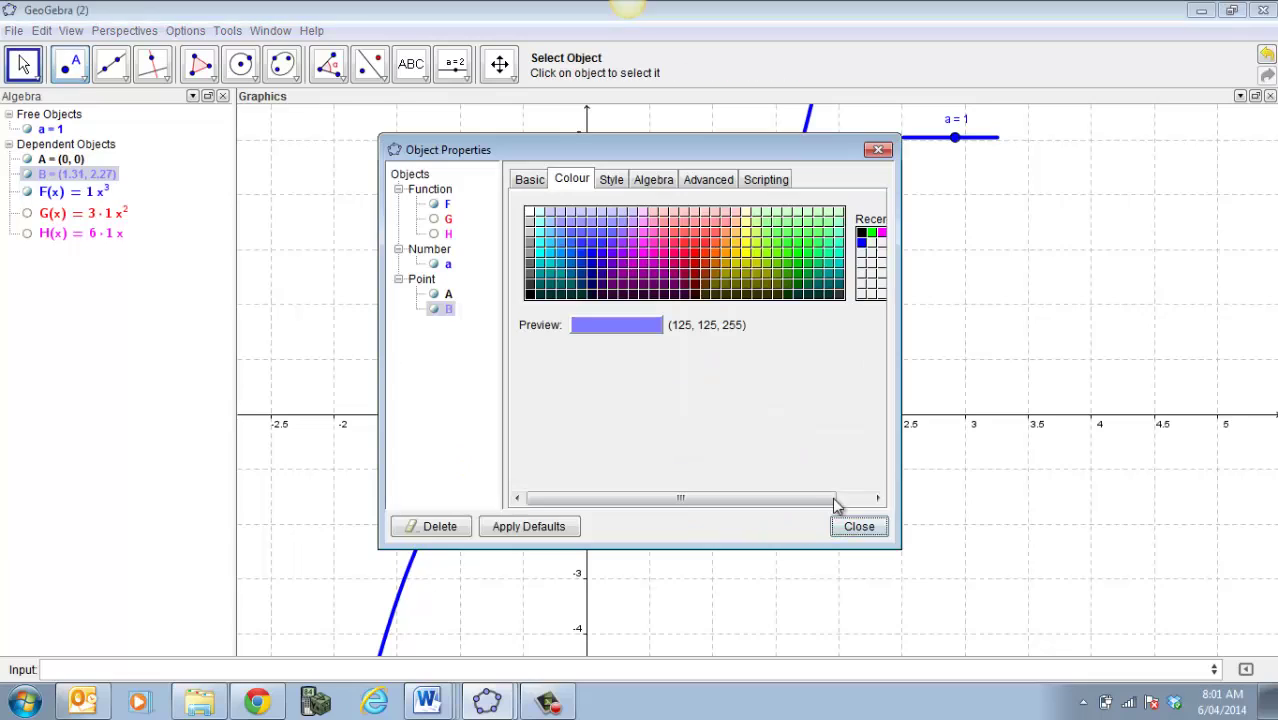
click(611, 179)
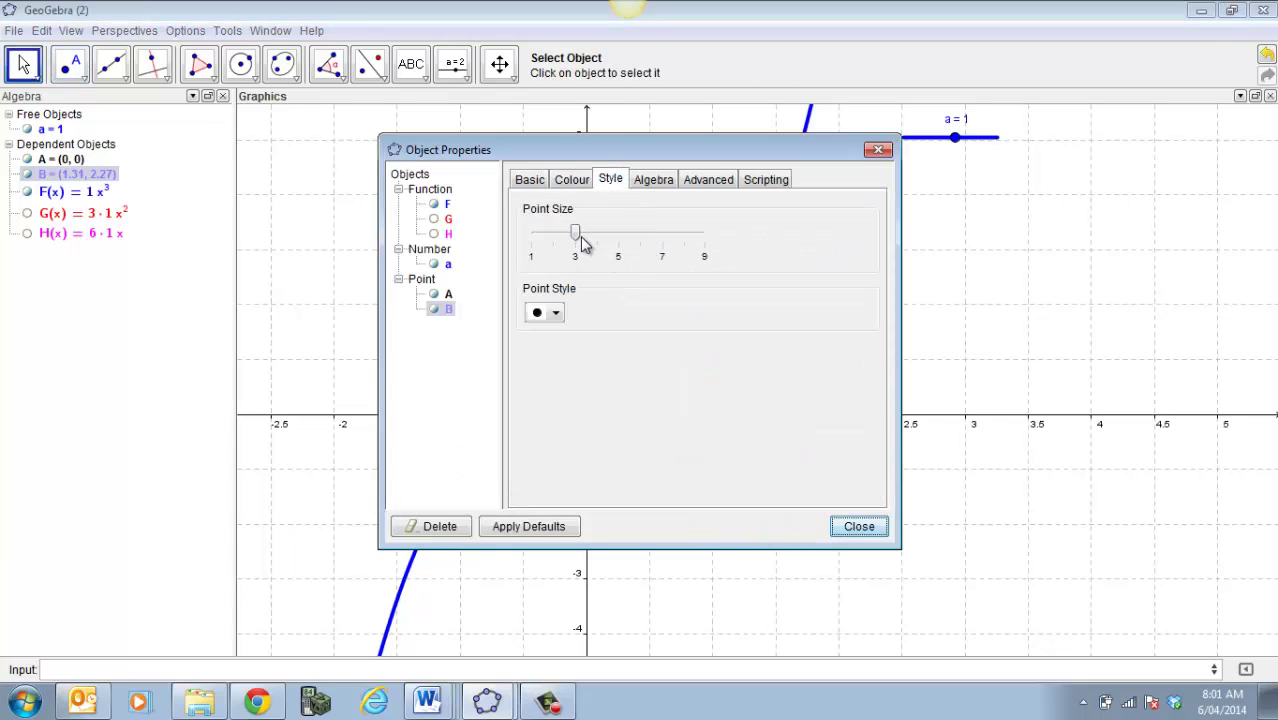
click(676, 244)
drag(676, 244, 716, 244)
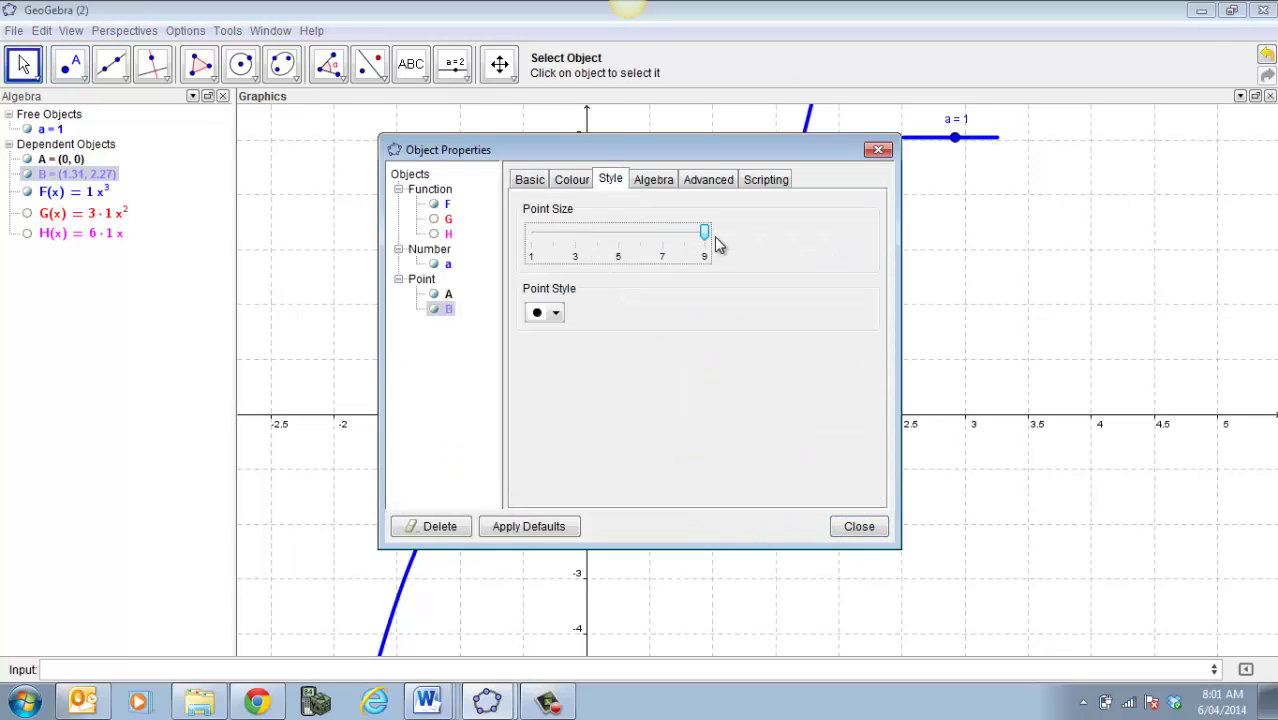
click(571, 184)
click(531, 183)
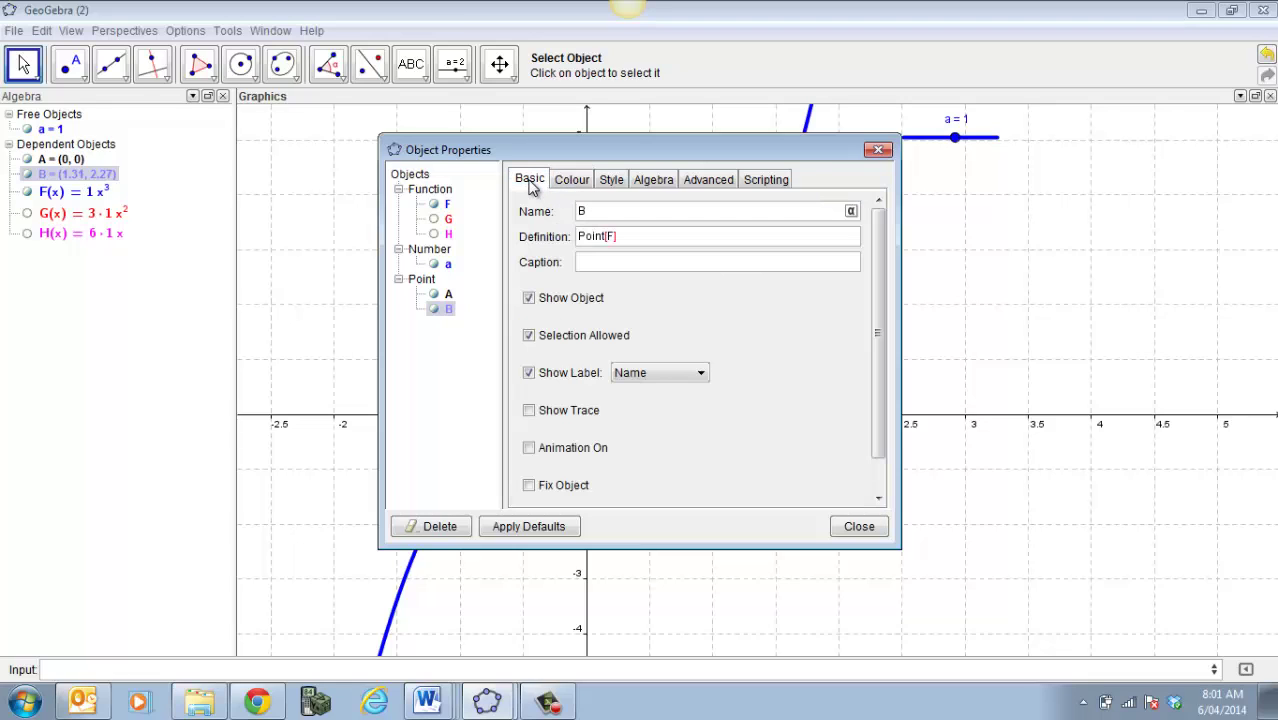
click(699, 378)
click(652, 409)
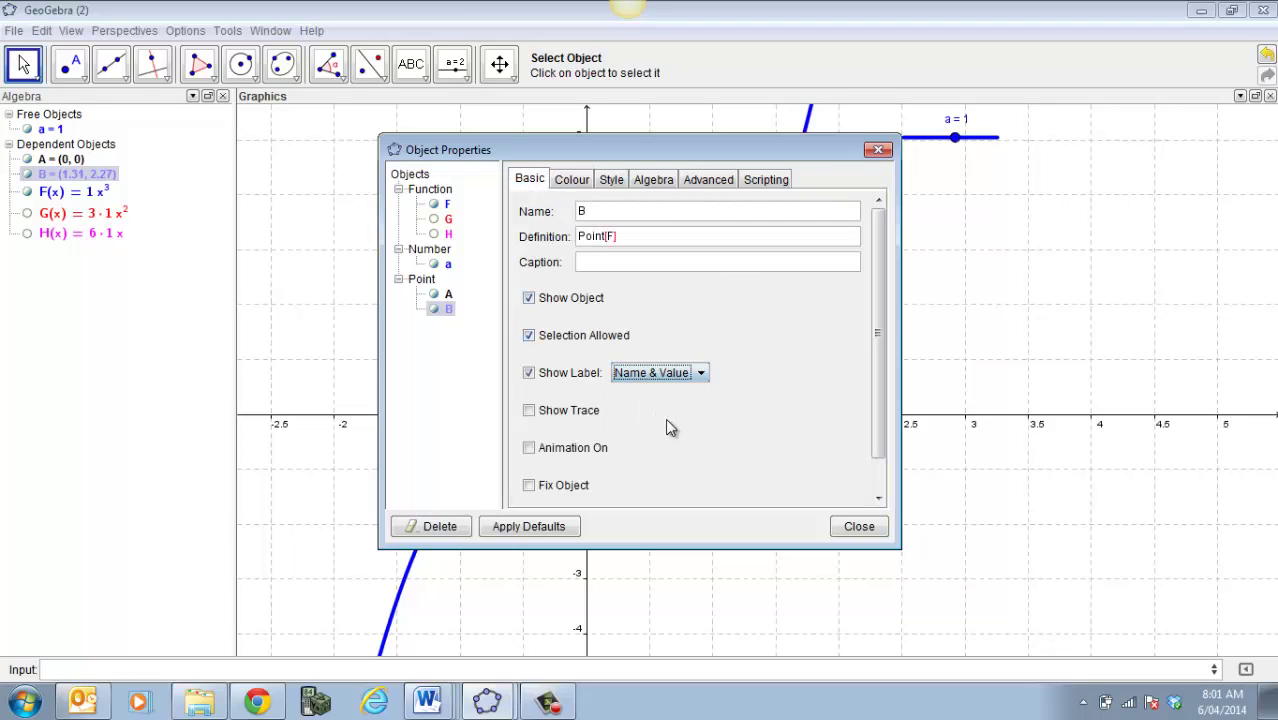
click(860, 527)
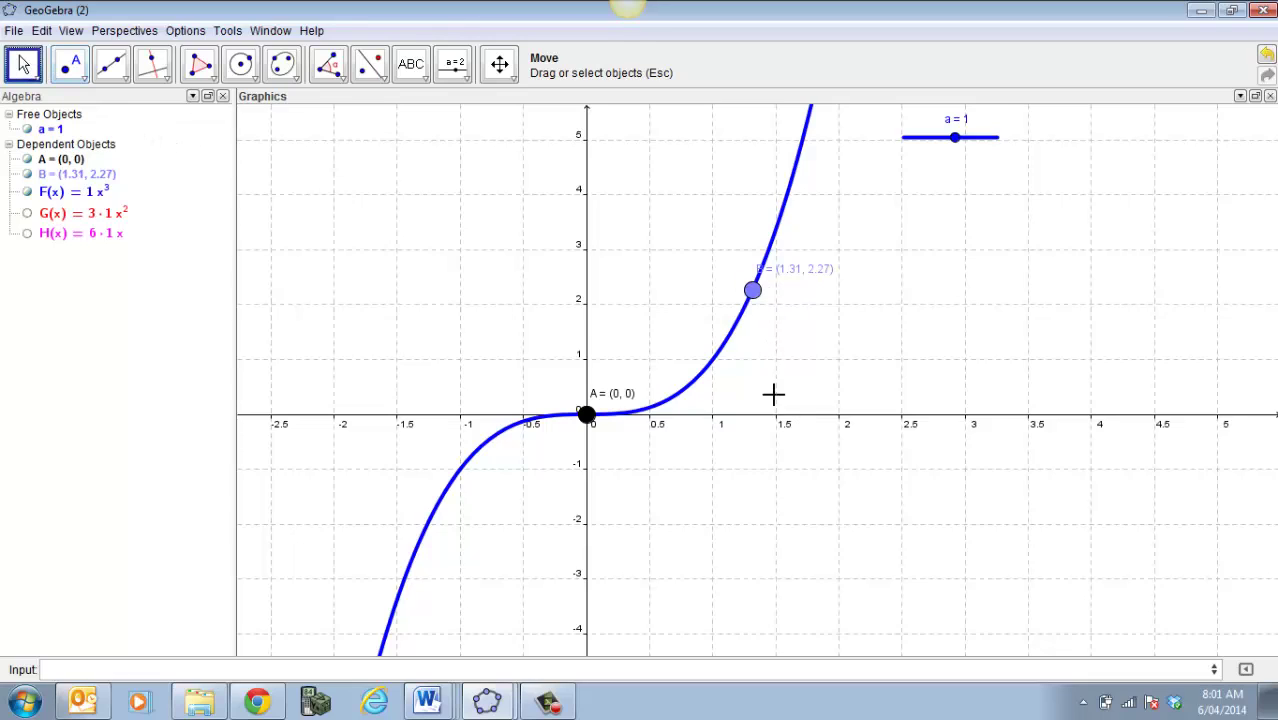
Step: Move point B along the curve of F to about (-1.36, -2.5) and recolour it black
click(758, 303)
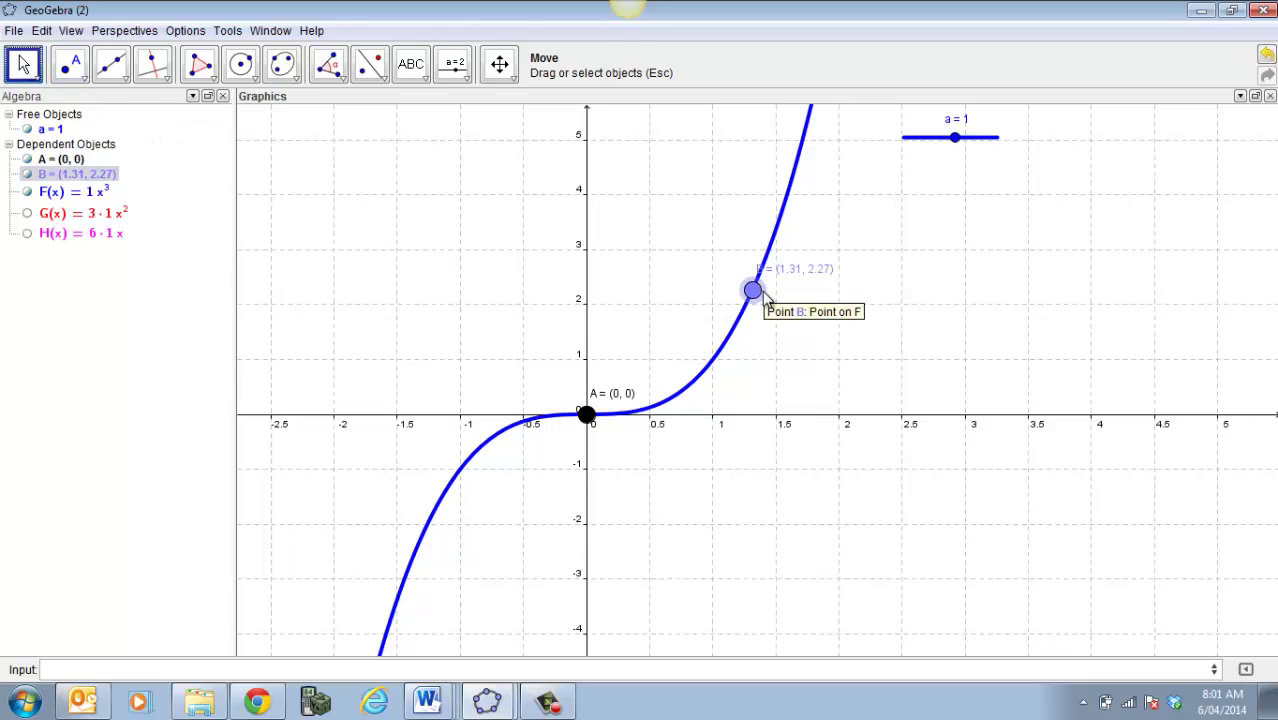
drag(753, 306, 417, 530)
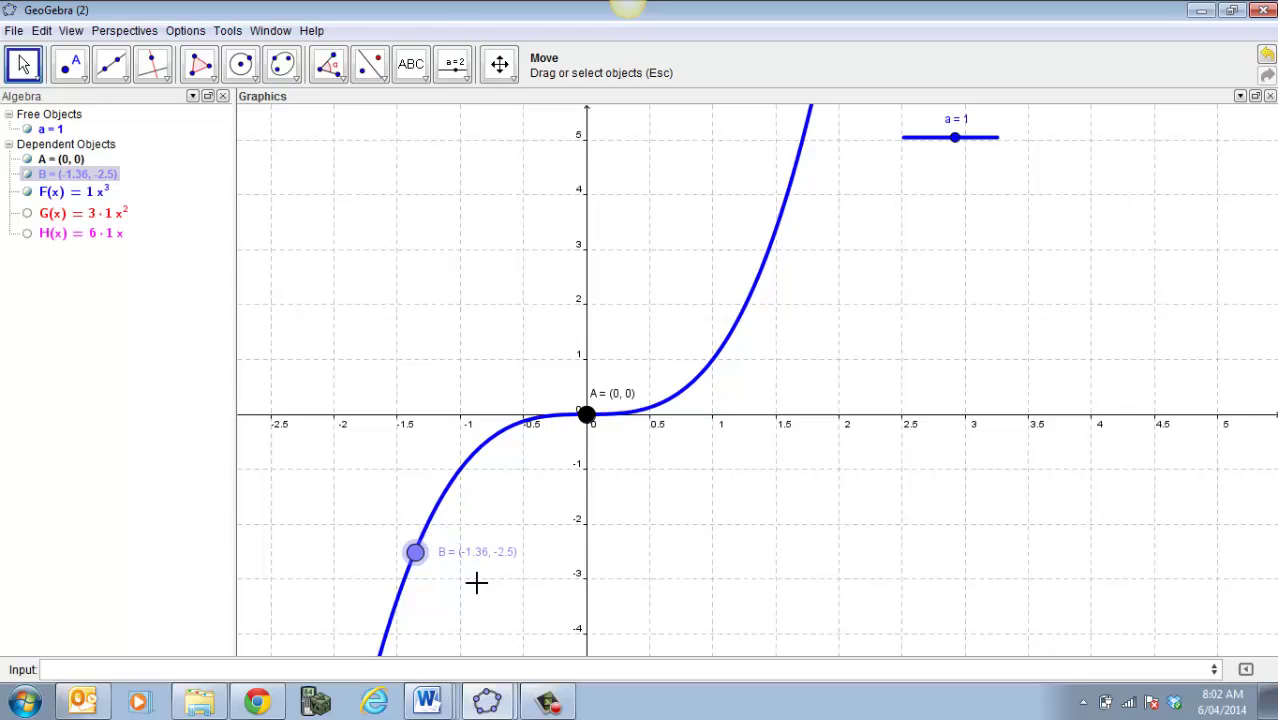
right_click(416, 552)
click(487, 705)
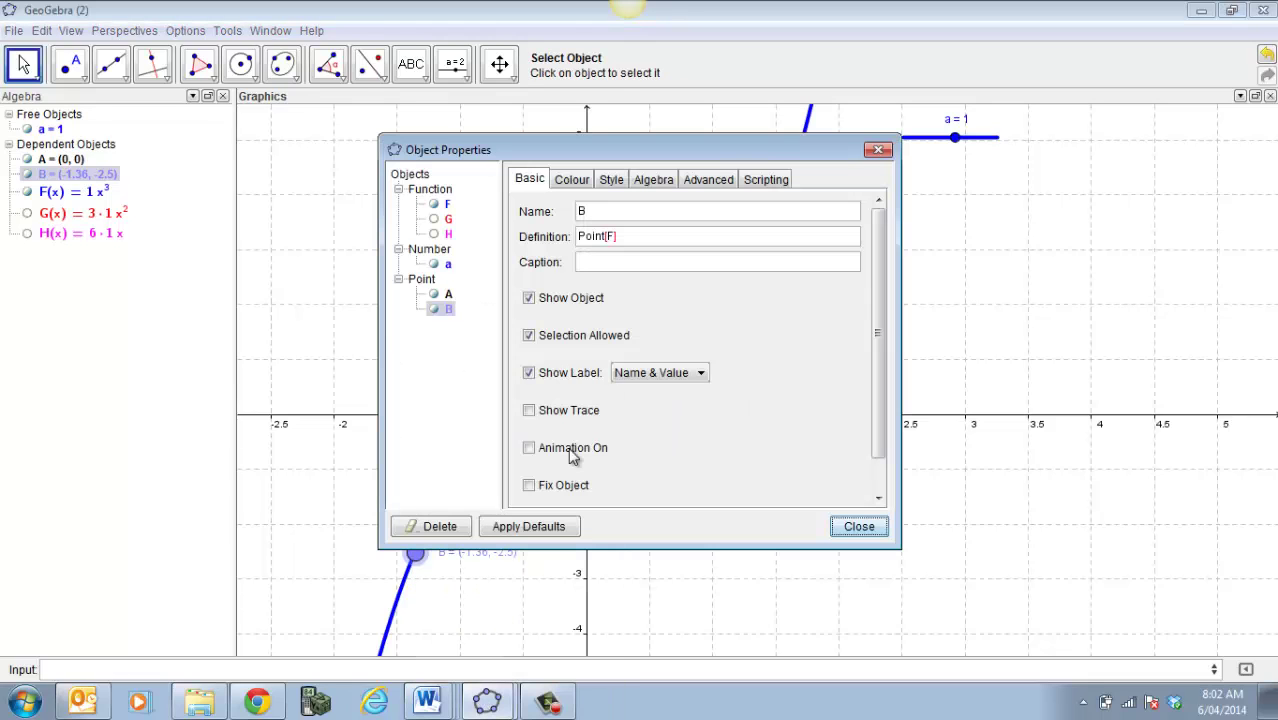
click(575, 187)
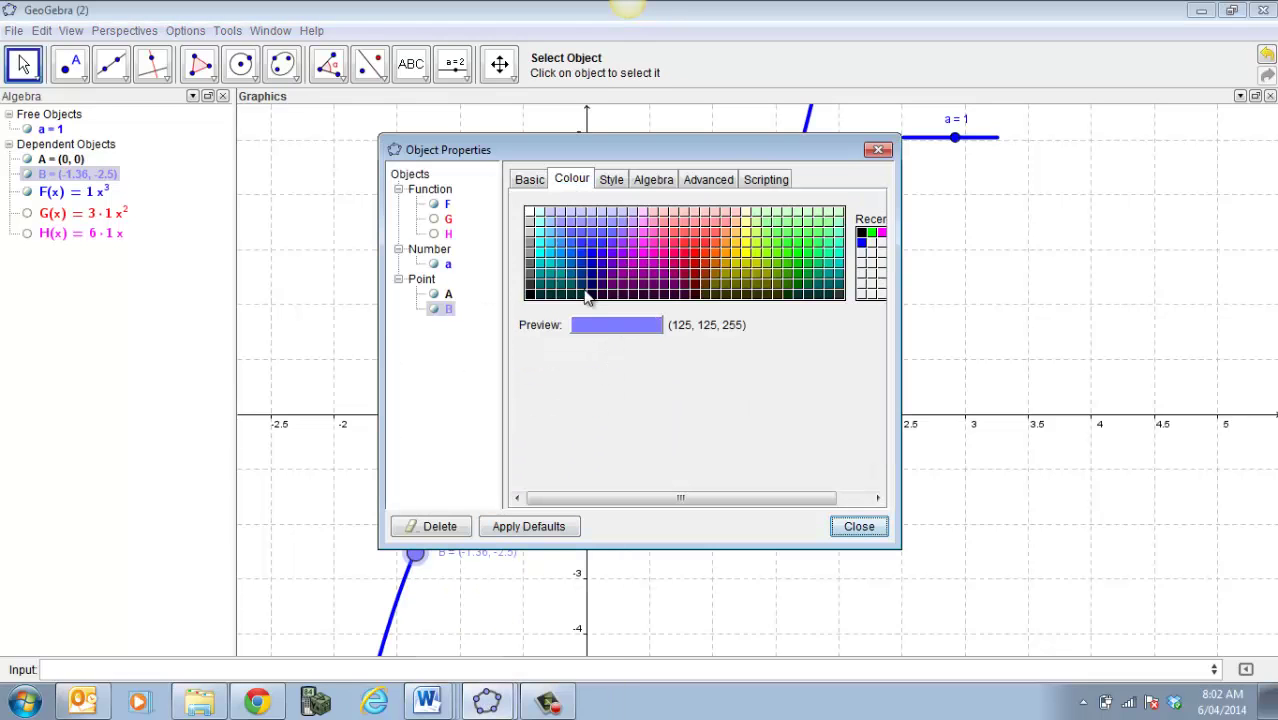
click(529, 294)
click(858, 526)
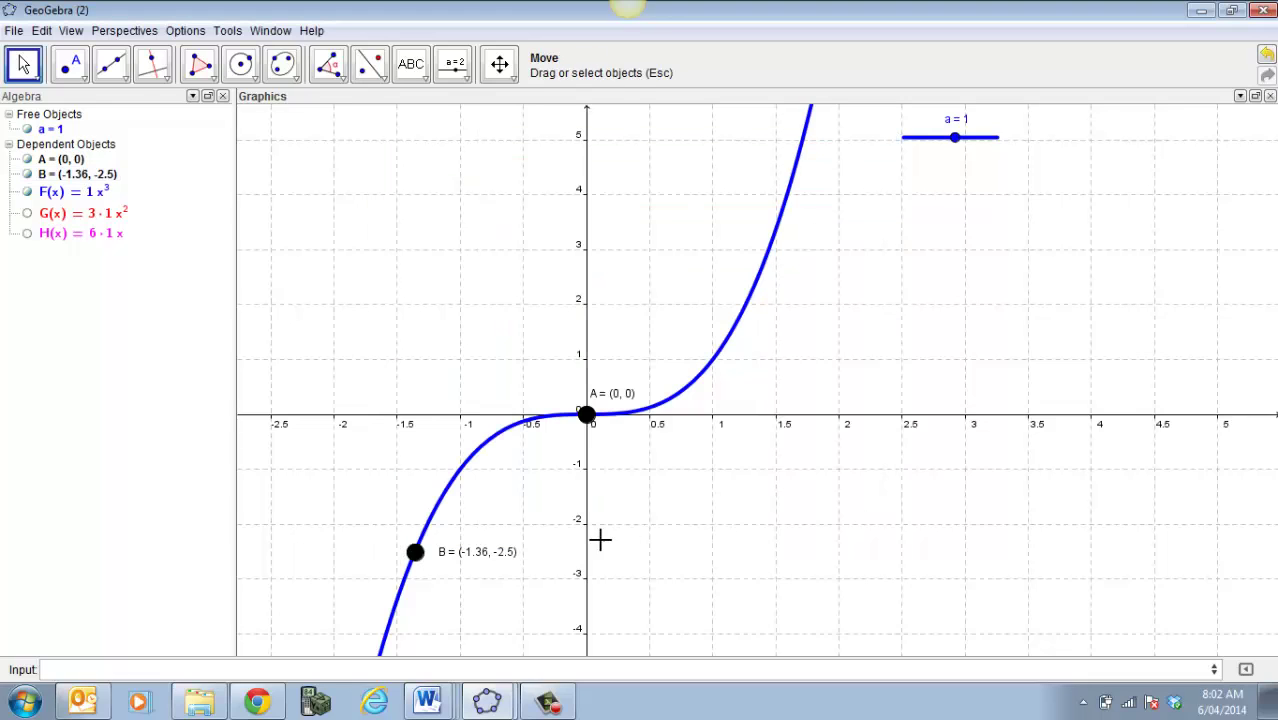
Step: Move point B along the curve of F to about (1.68, 4.72) and deselect it
click(418, 560)
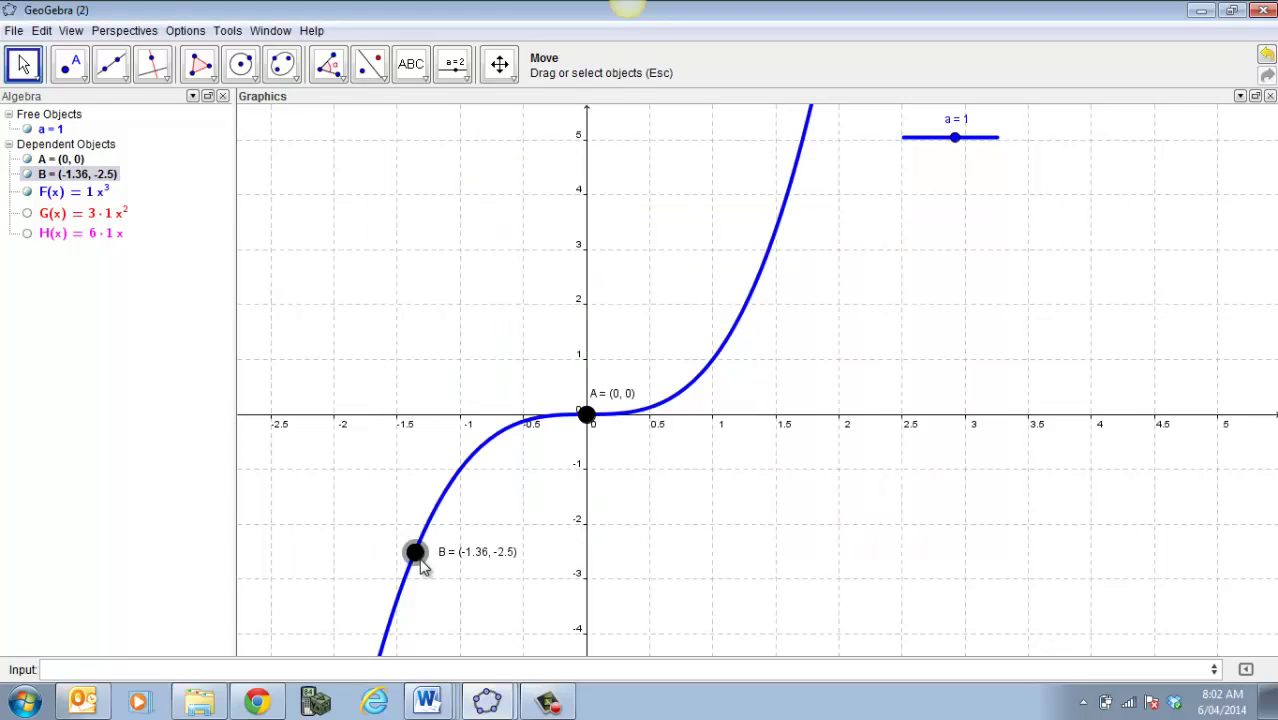
drag(420, 567, 802, 293)
click(834, 280)
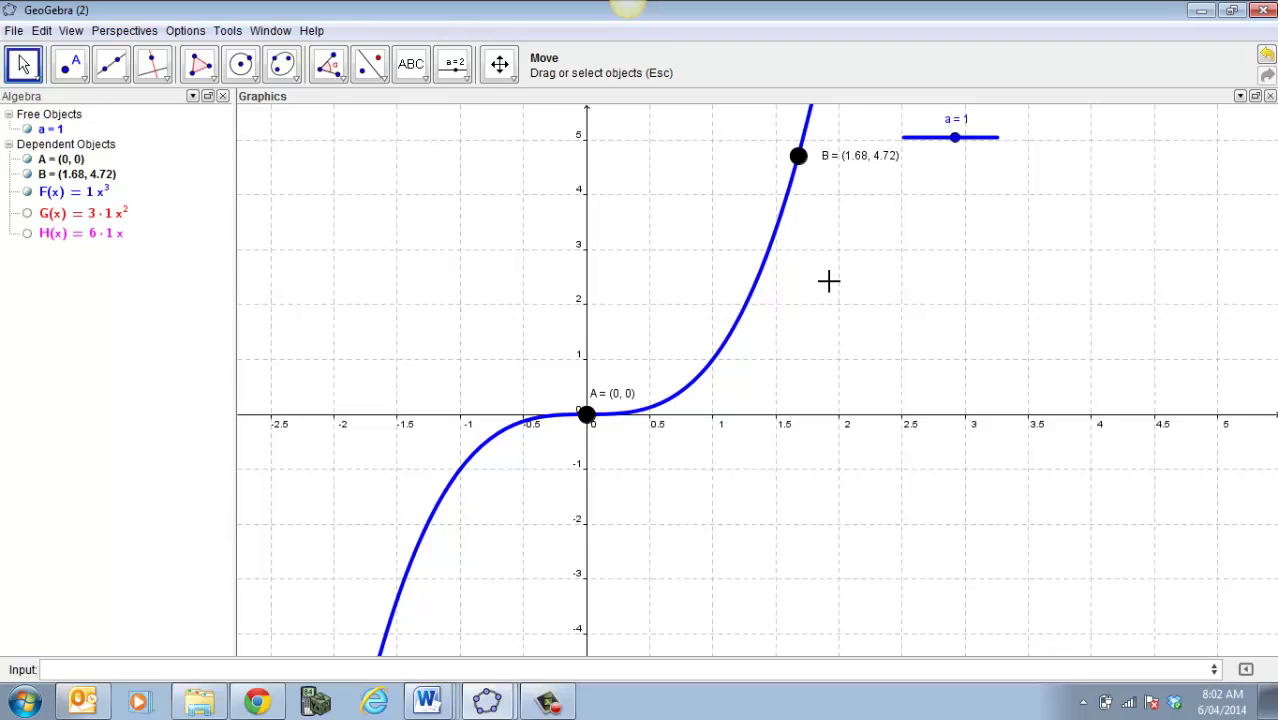
Step: Show the graph of the first derivative G
click(72, 222)
right_click(69, 216)
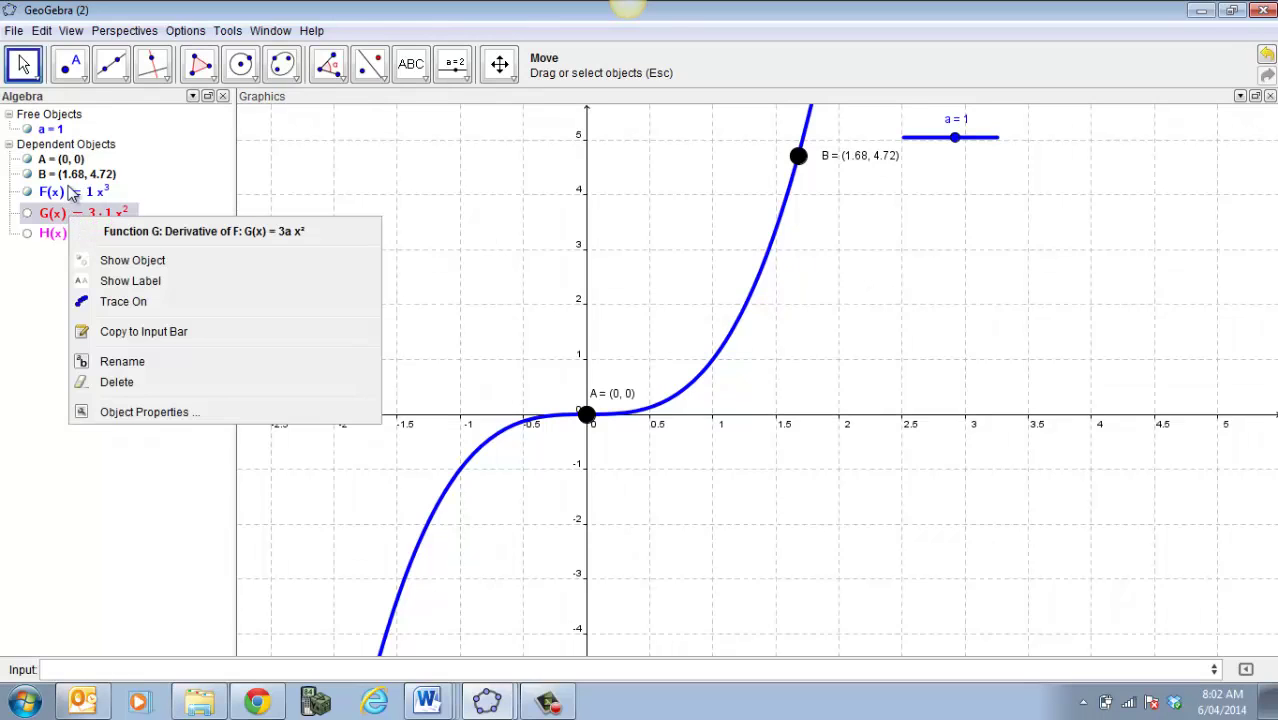
click(41, 30)
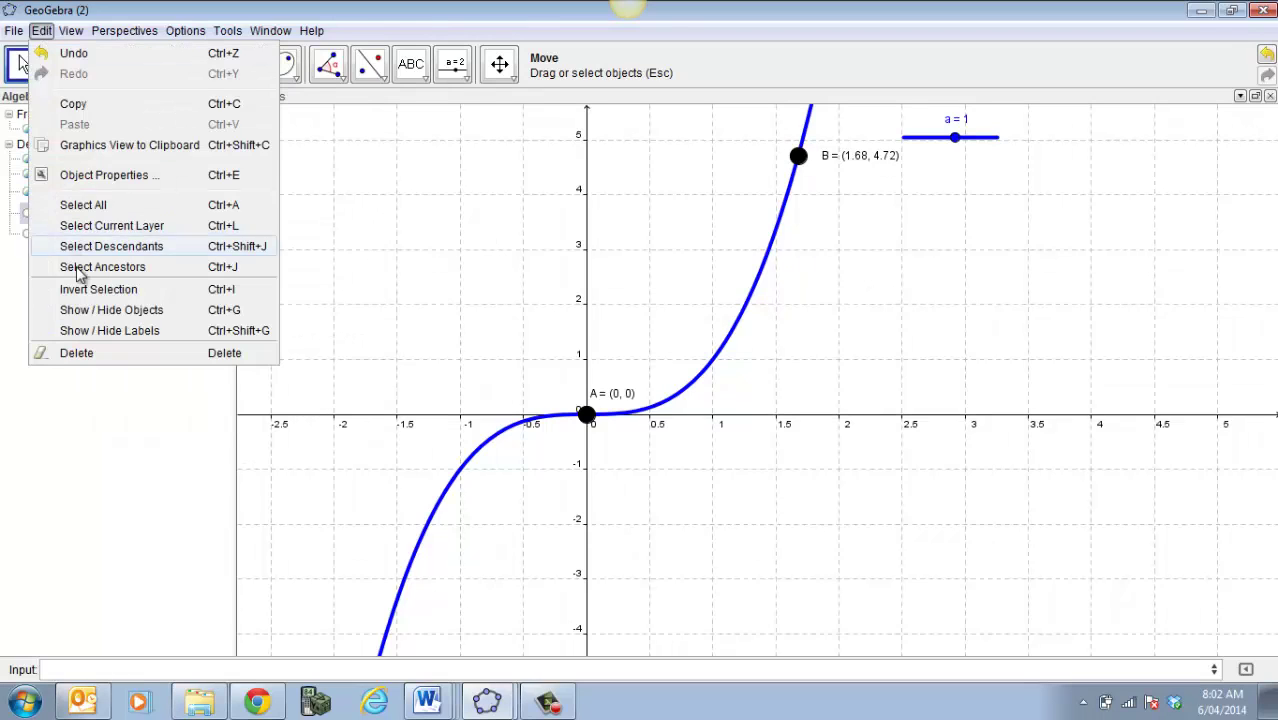
click(89, 312)
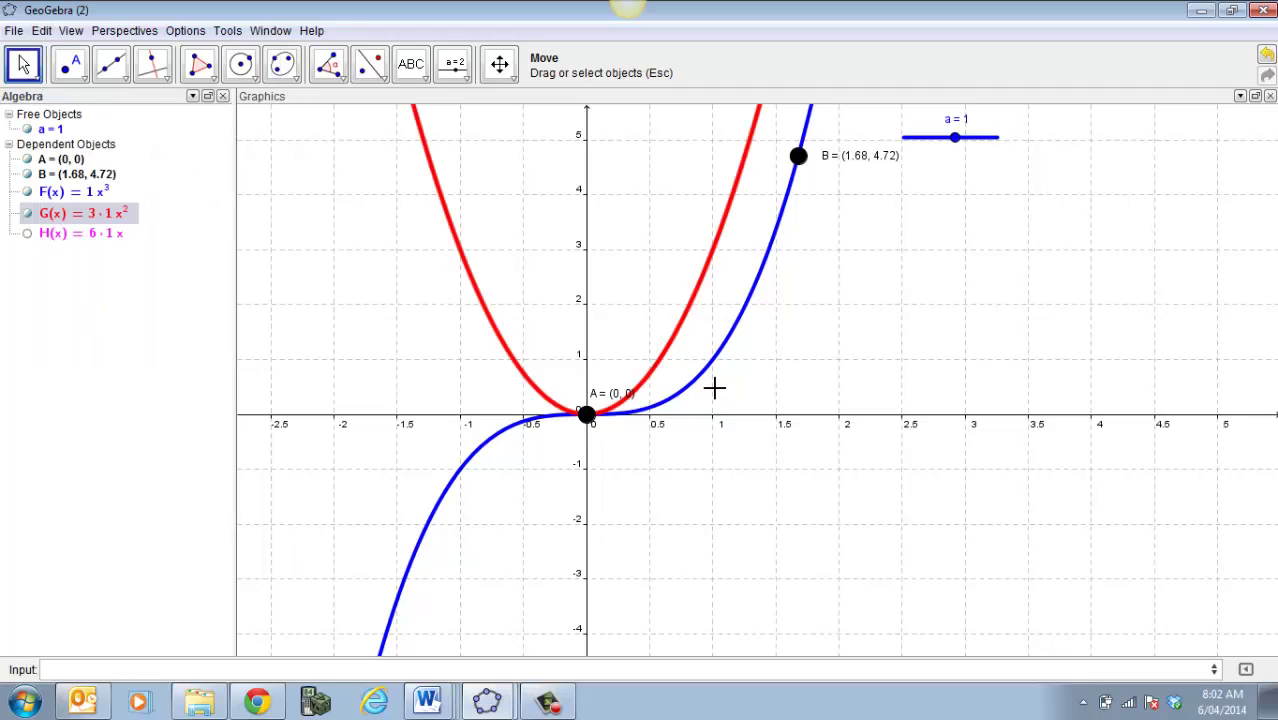
Step: Hide the graph of function F and its inflection point A
click(85, 196)
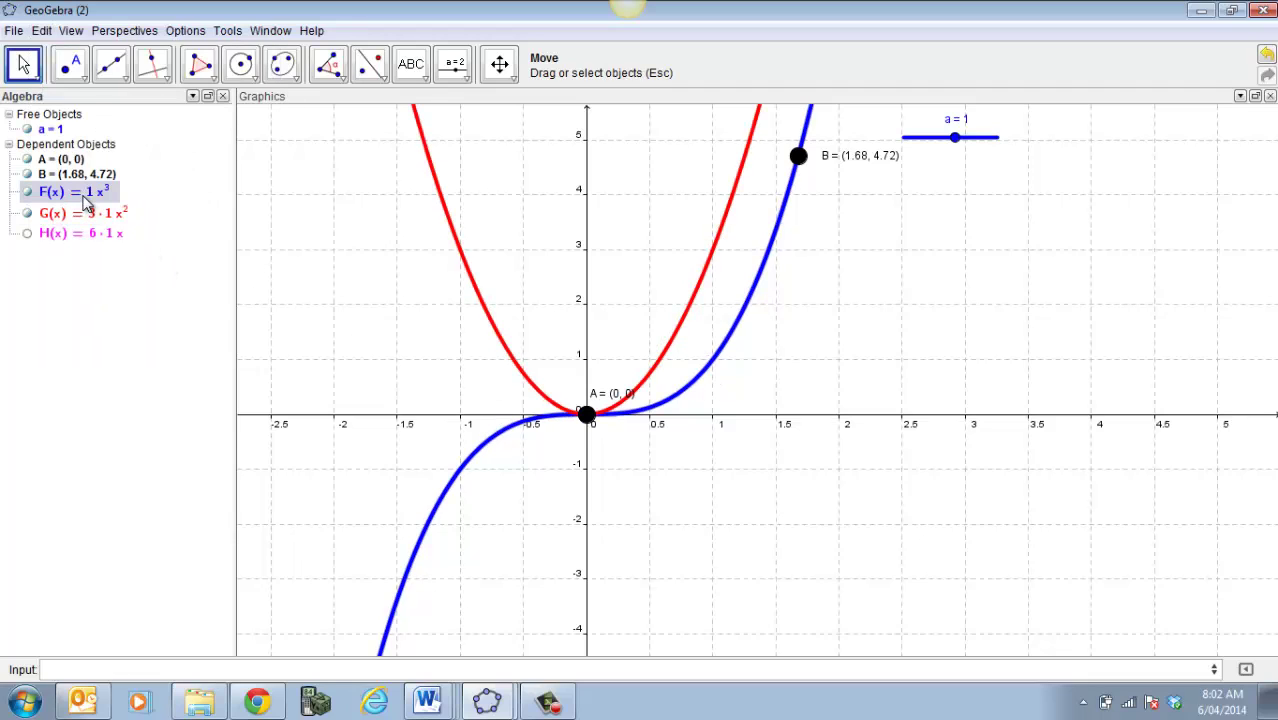
right_click(85, 198)
click(41, 30)
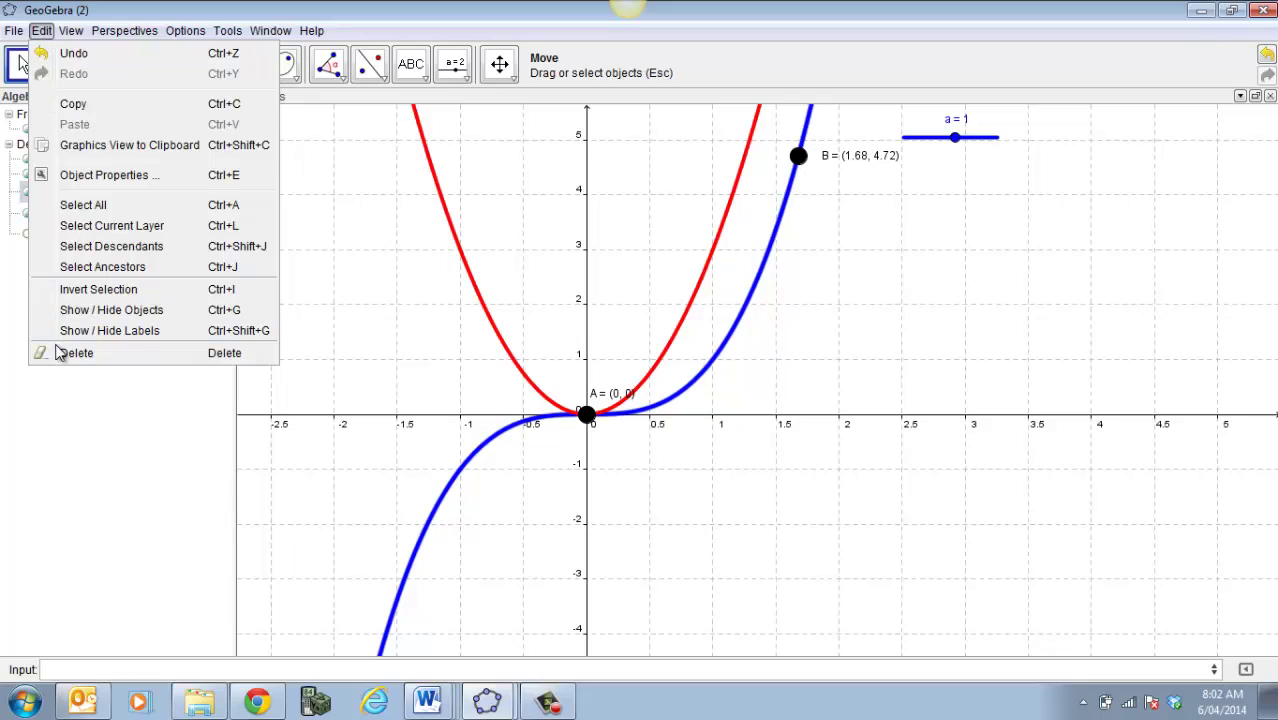
click(90, 310)
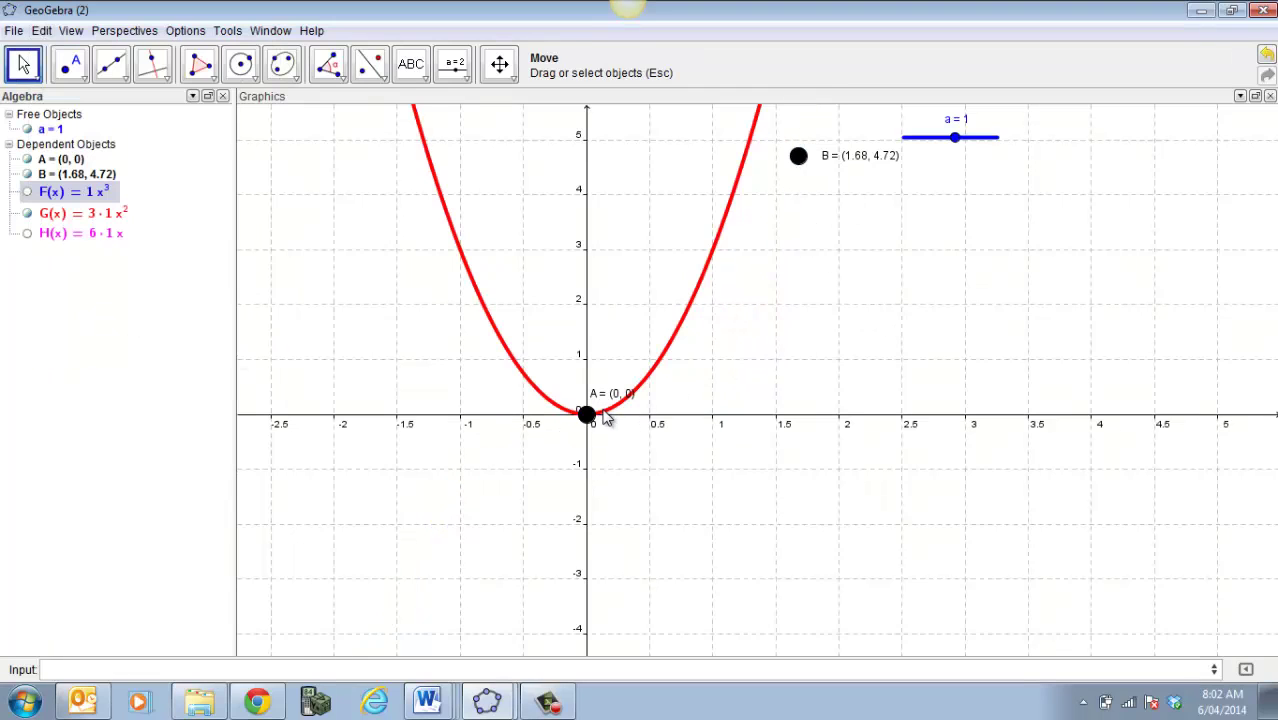
click(588, 415)
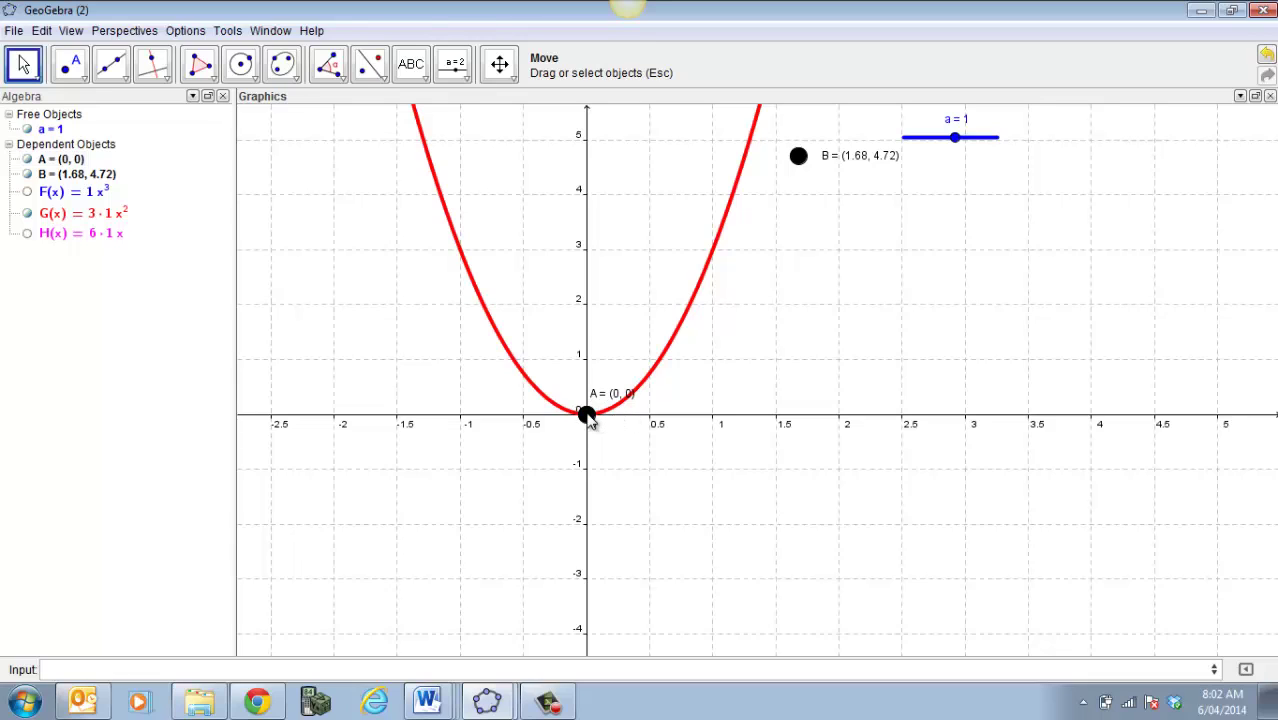
right_click(586, 415)
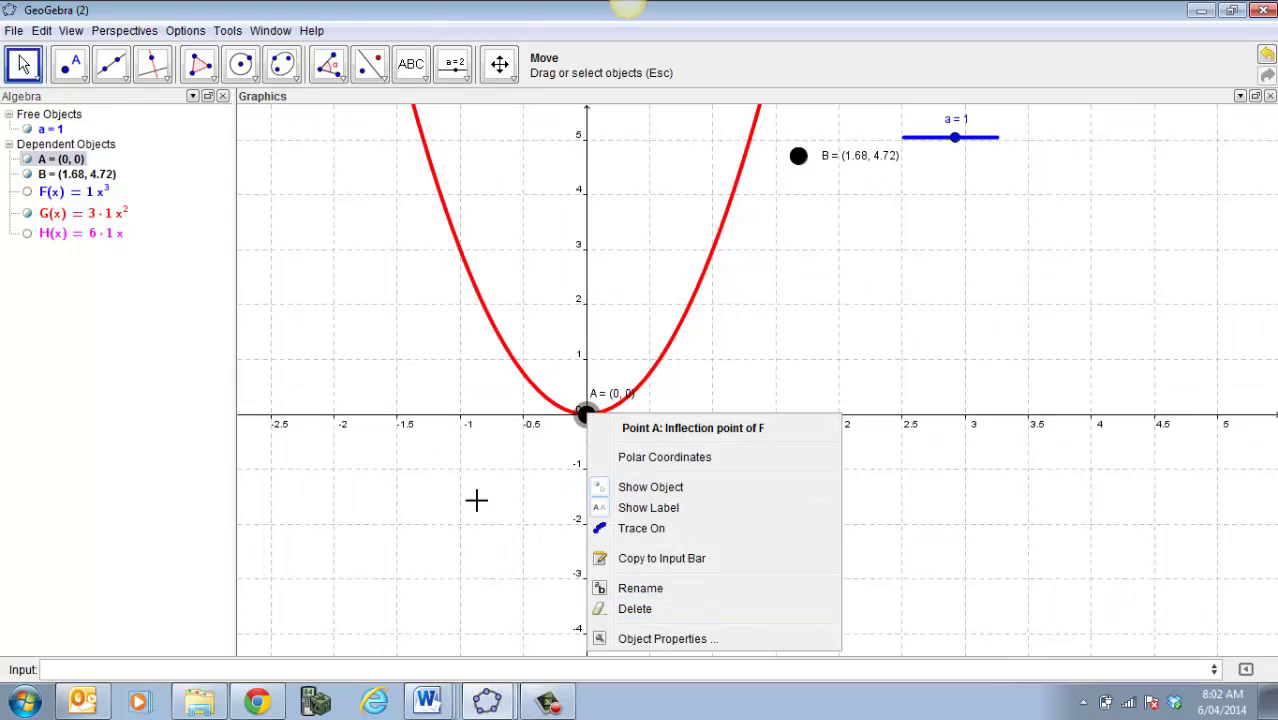
click(40, 31)
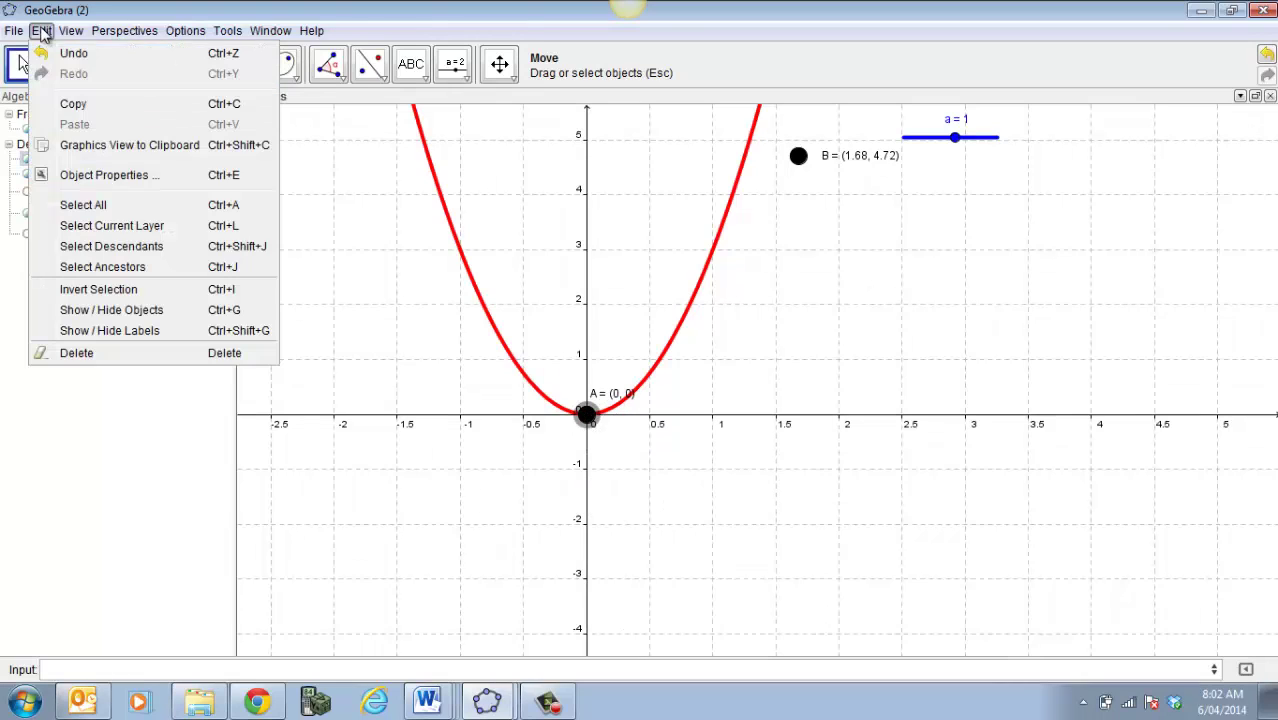
click(110, 311)
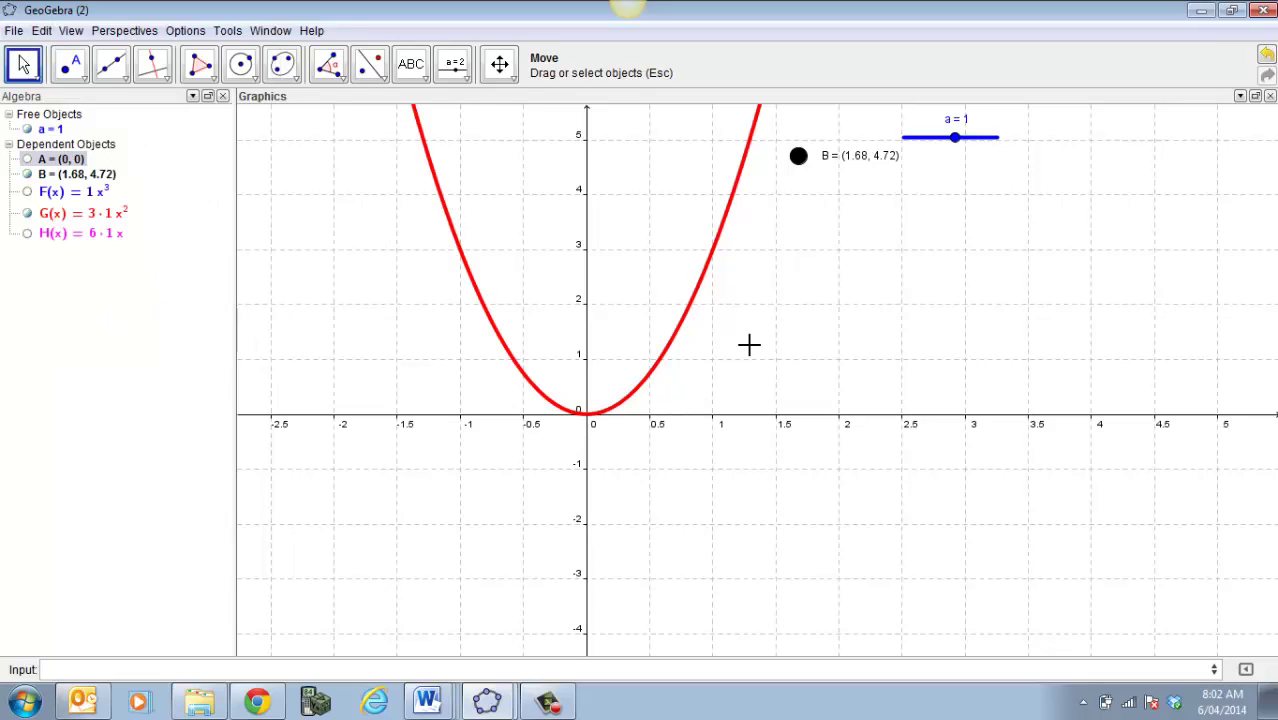
Step: Begin a Min command of the form function, start x-value, end x-value, with G(x) as the function
click(112, 669)
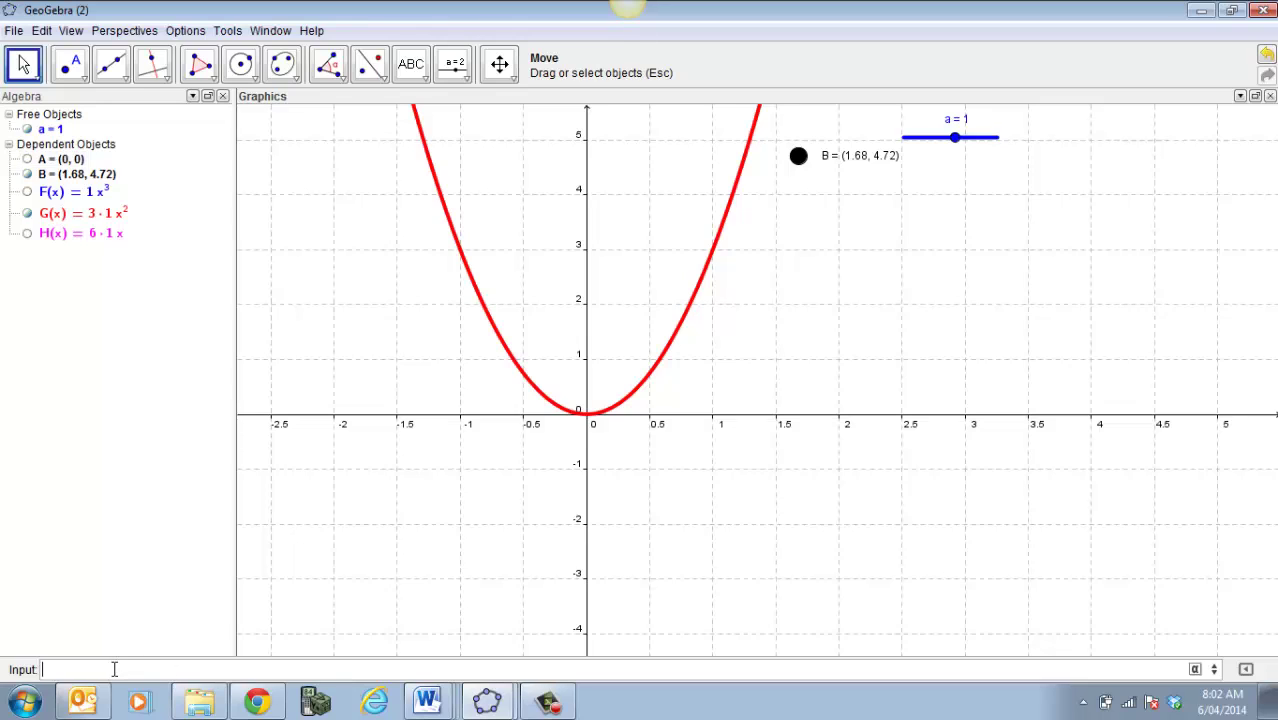
text(Mi)
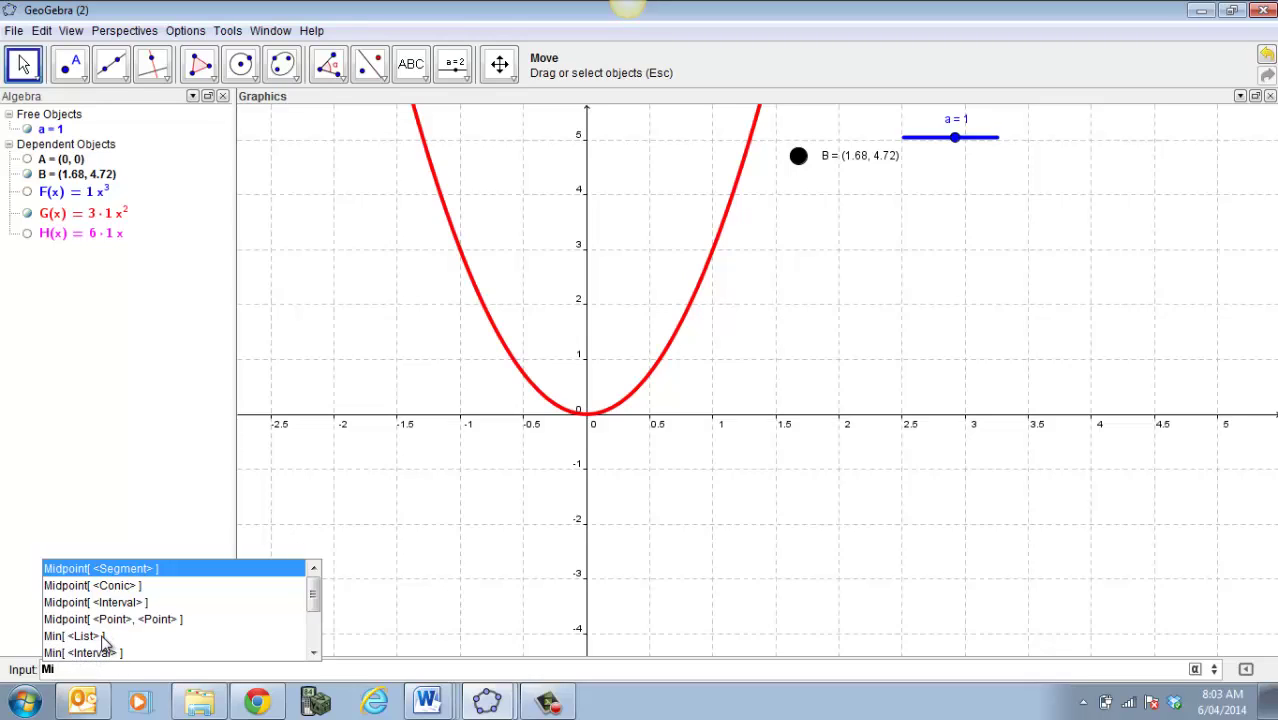
text(n)
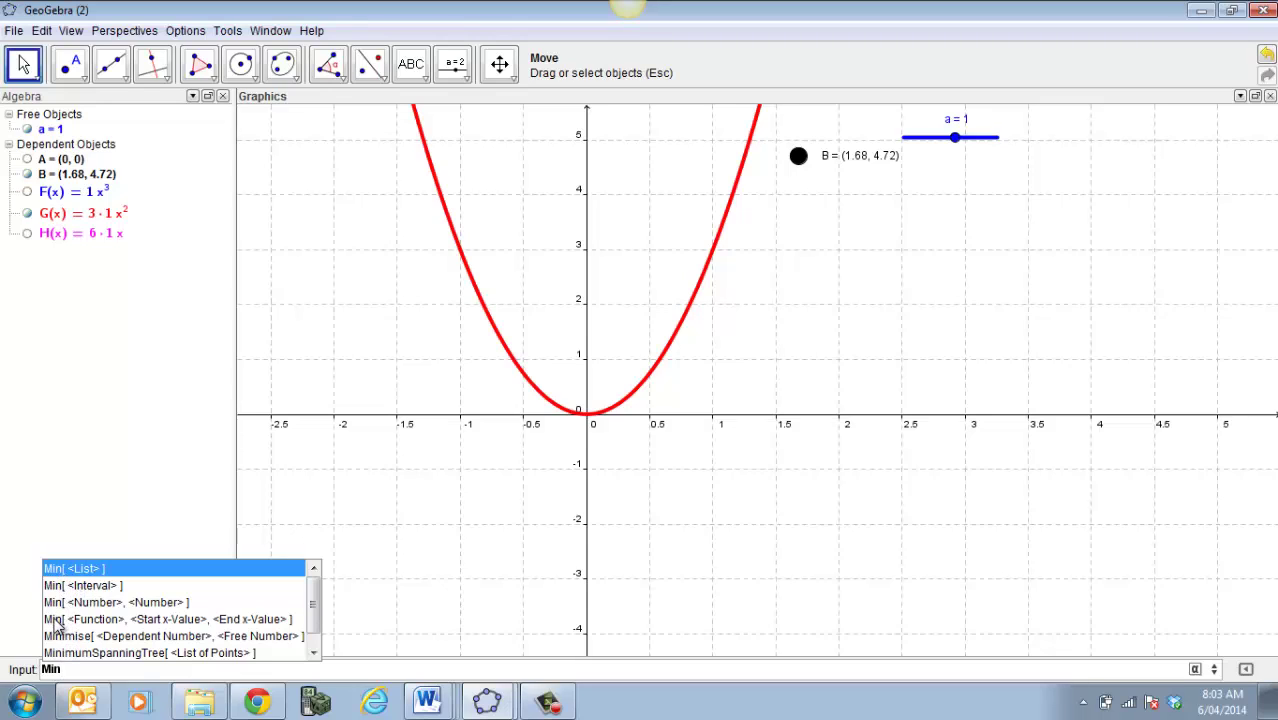
click(57, 620)
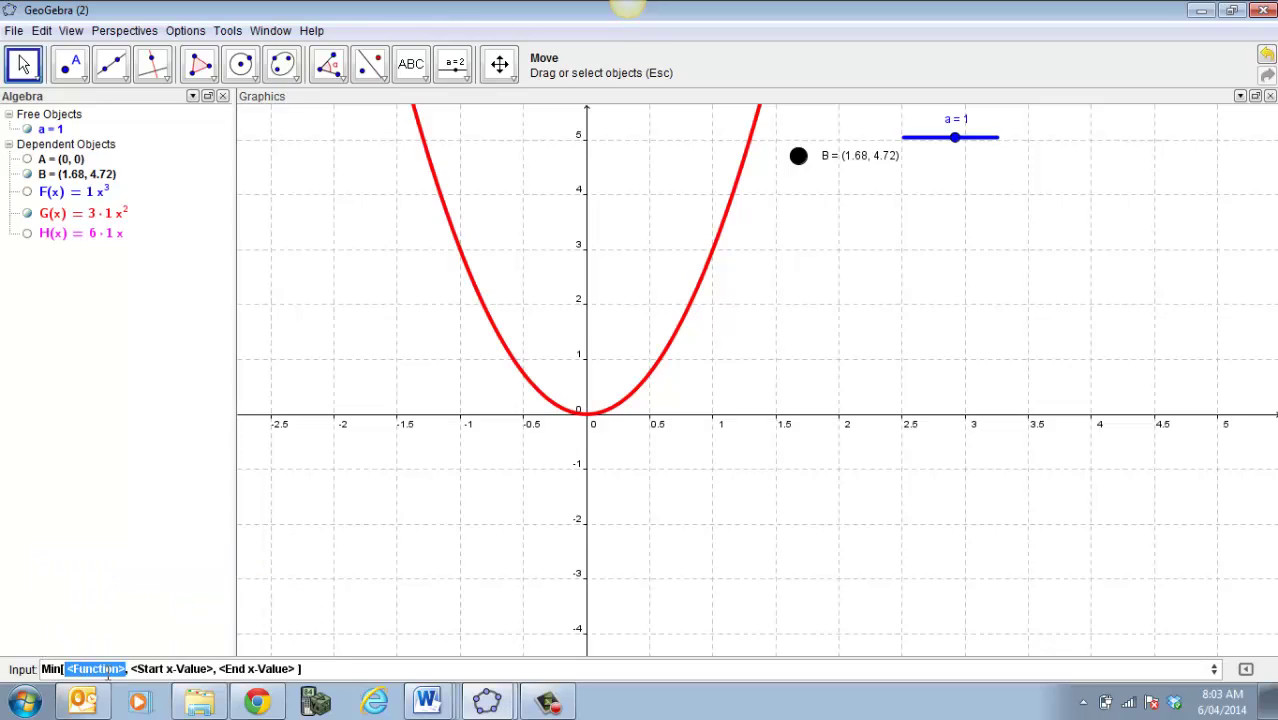
text(G(x)
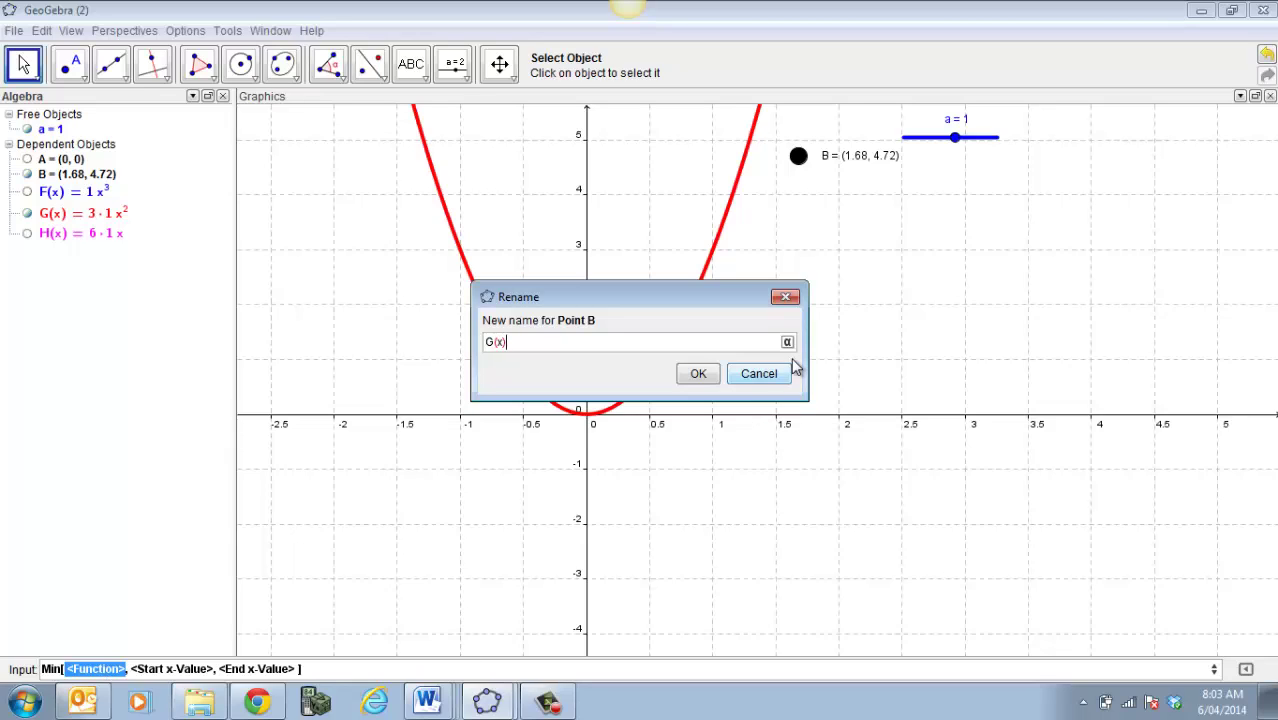
click(786, 297)
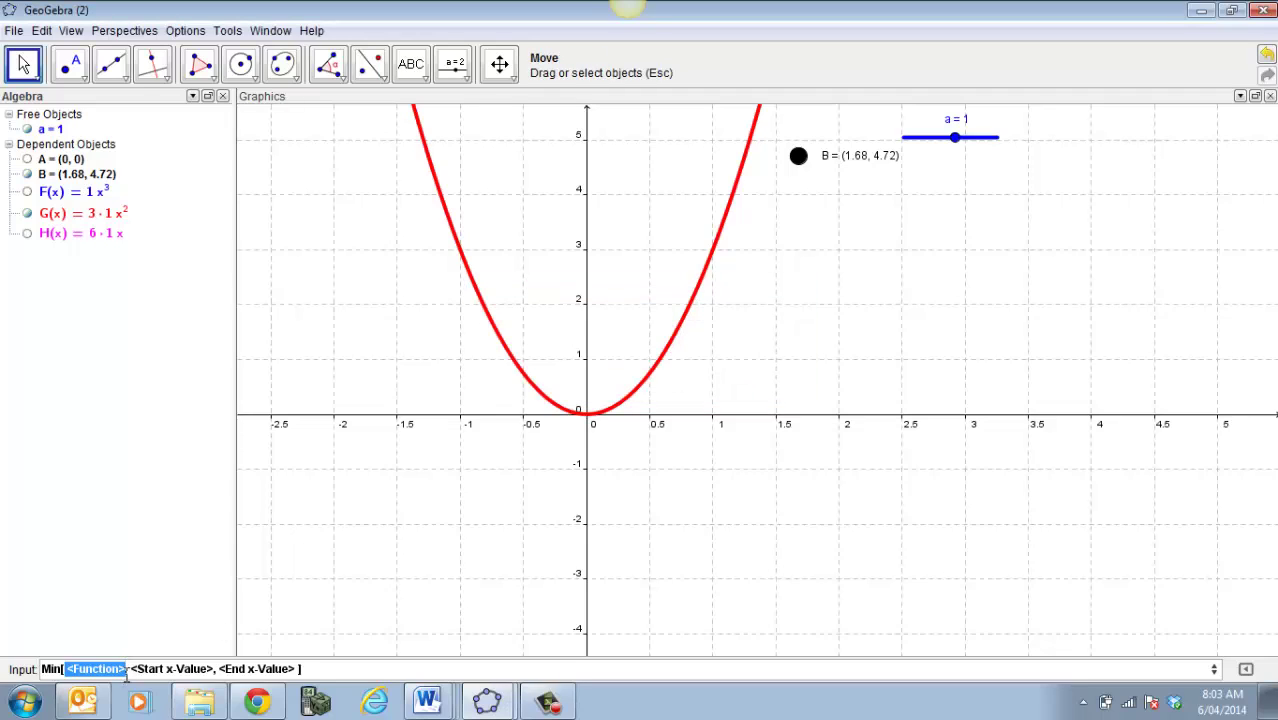
click(76, 668)
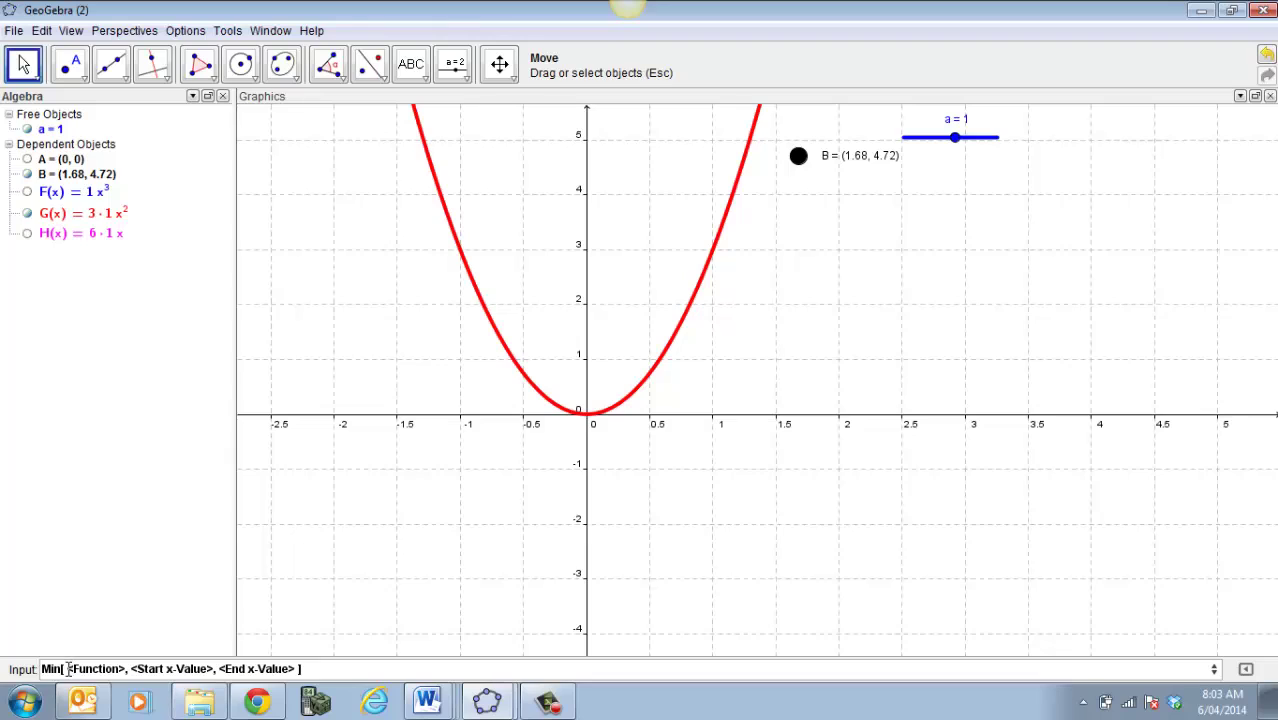
drag(71, 668, 110, 672)
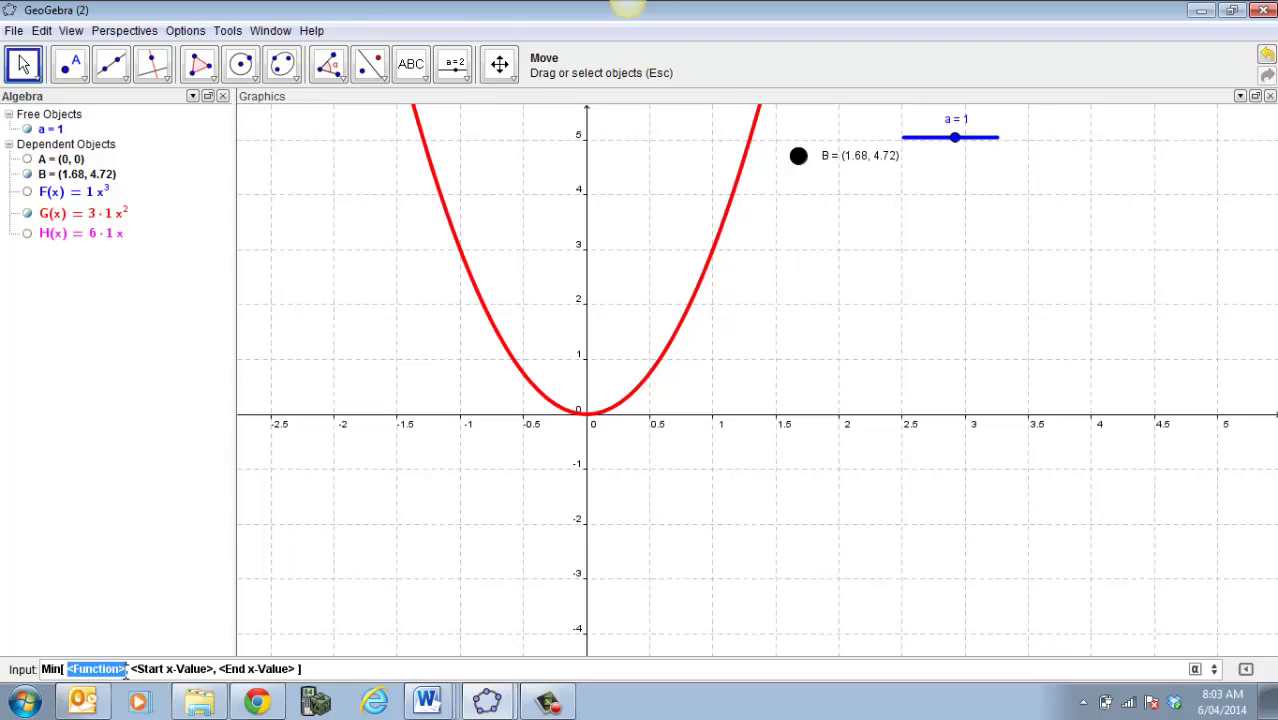
text(G(x))
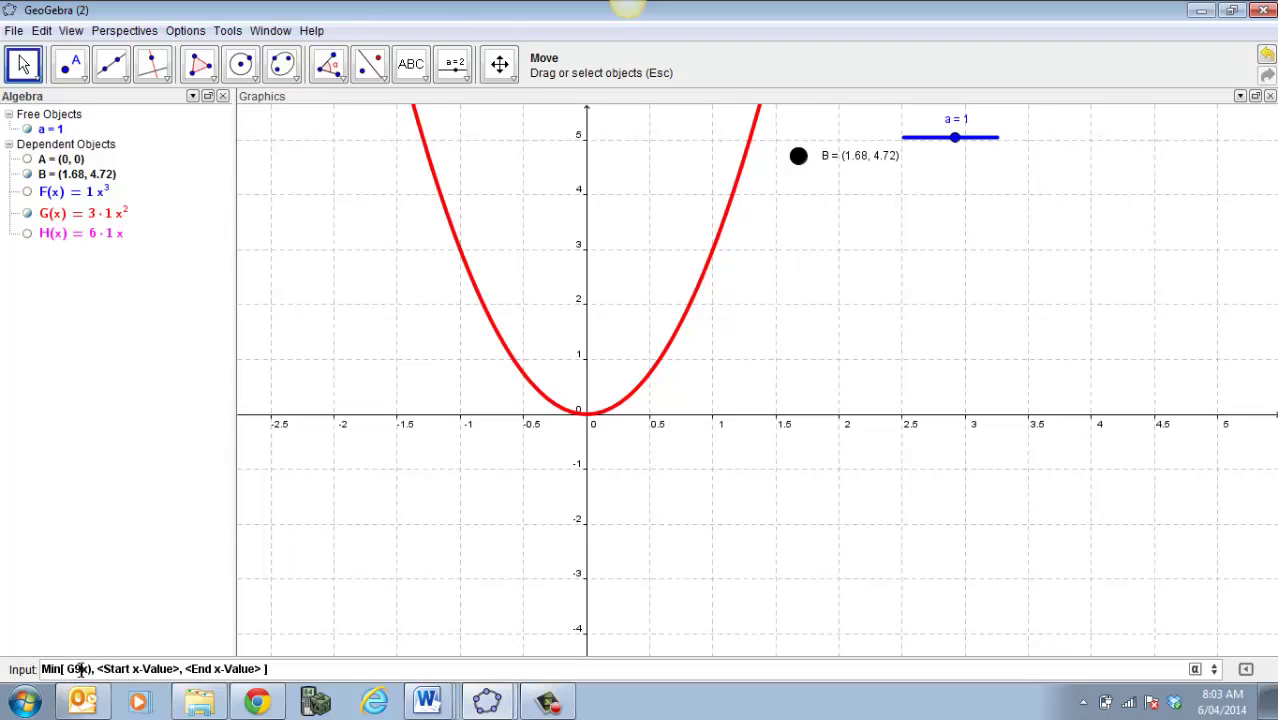
key(BackSpace)
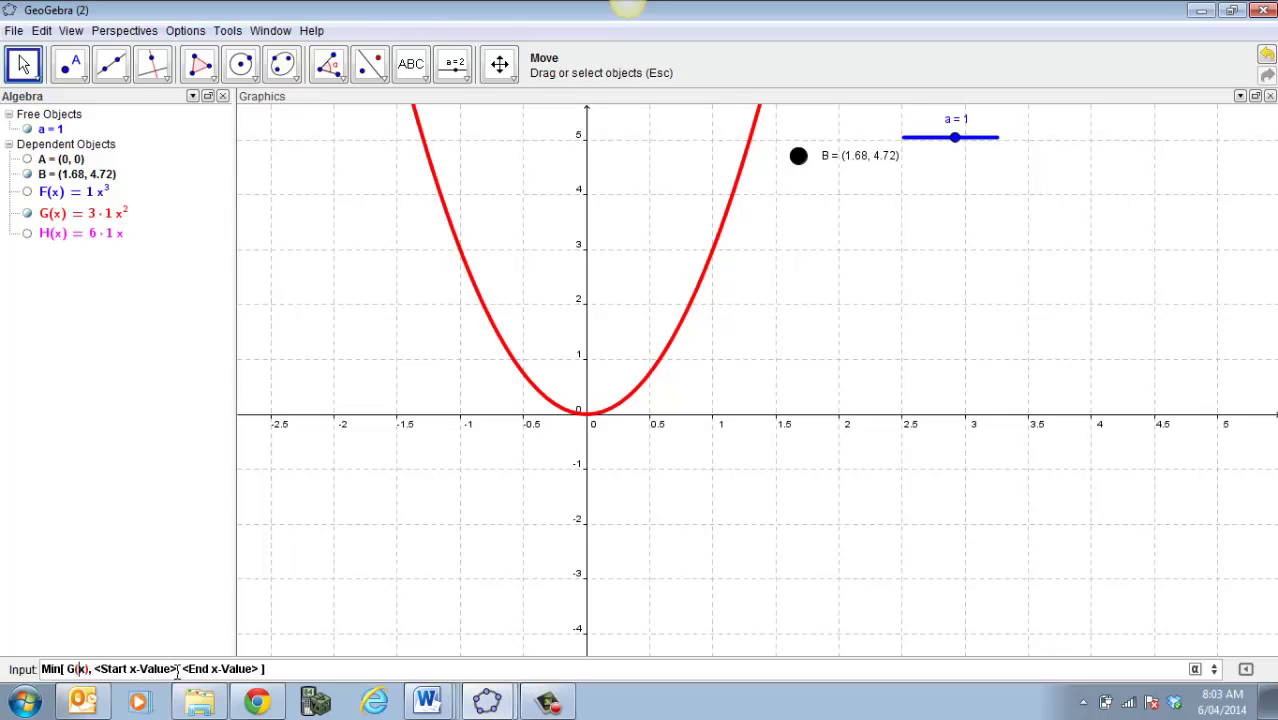
Step: Set the Min command's start x-value to -10 and end x-value to 10, and create the minimum point of G
drag(177, 672, 100, 665)
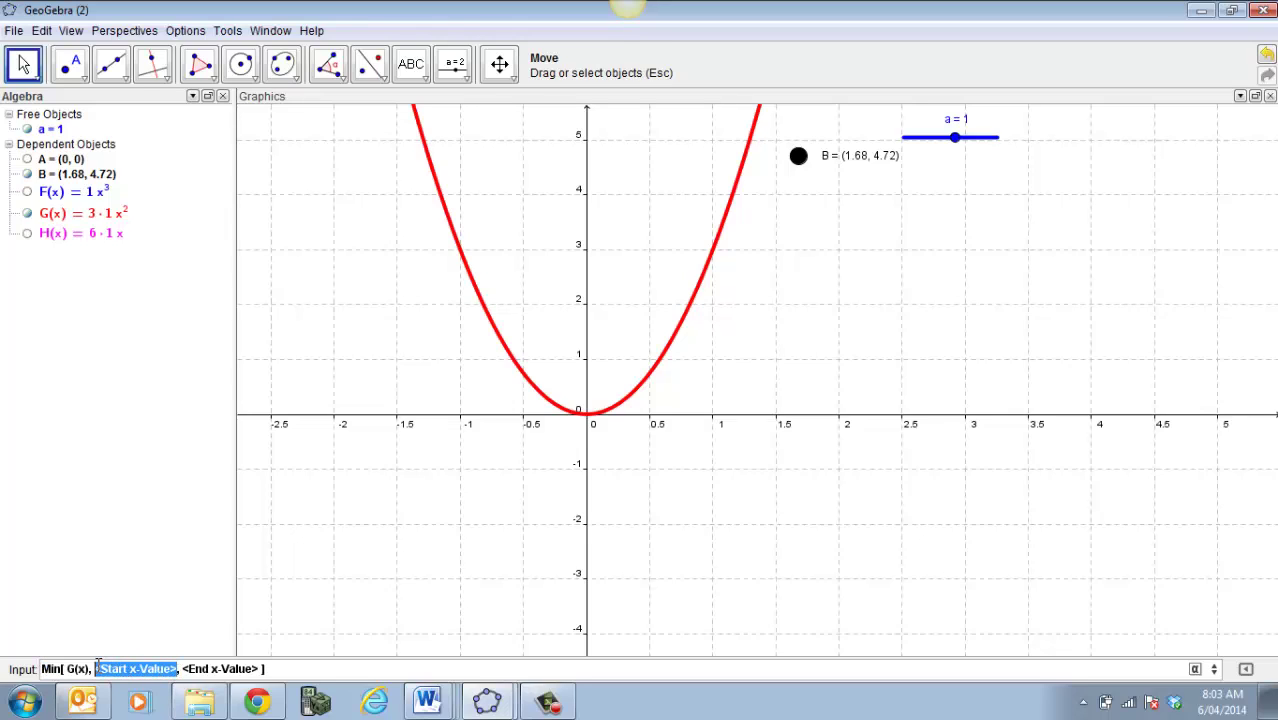
text(-10)
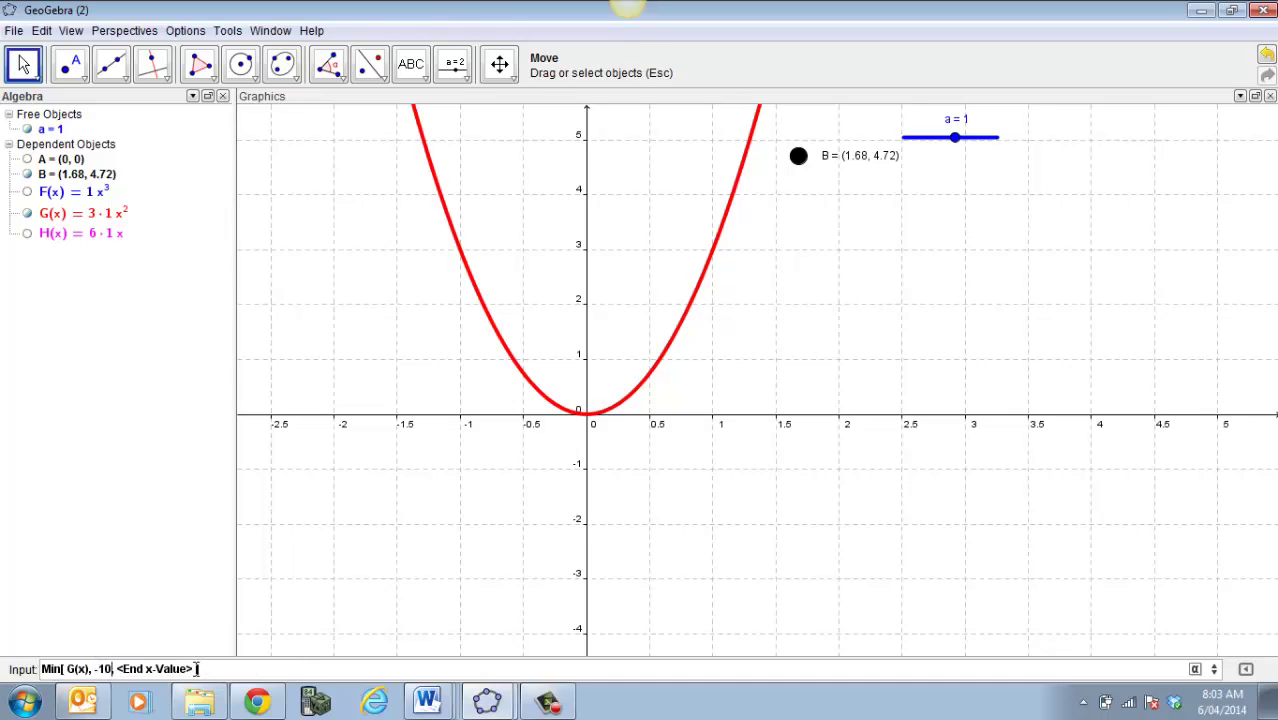
drag(190, 668, 118, 668)
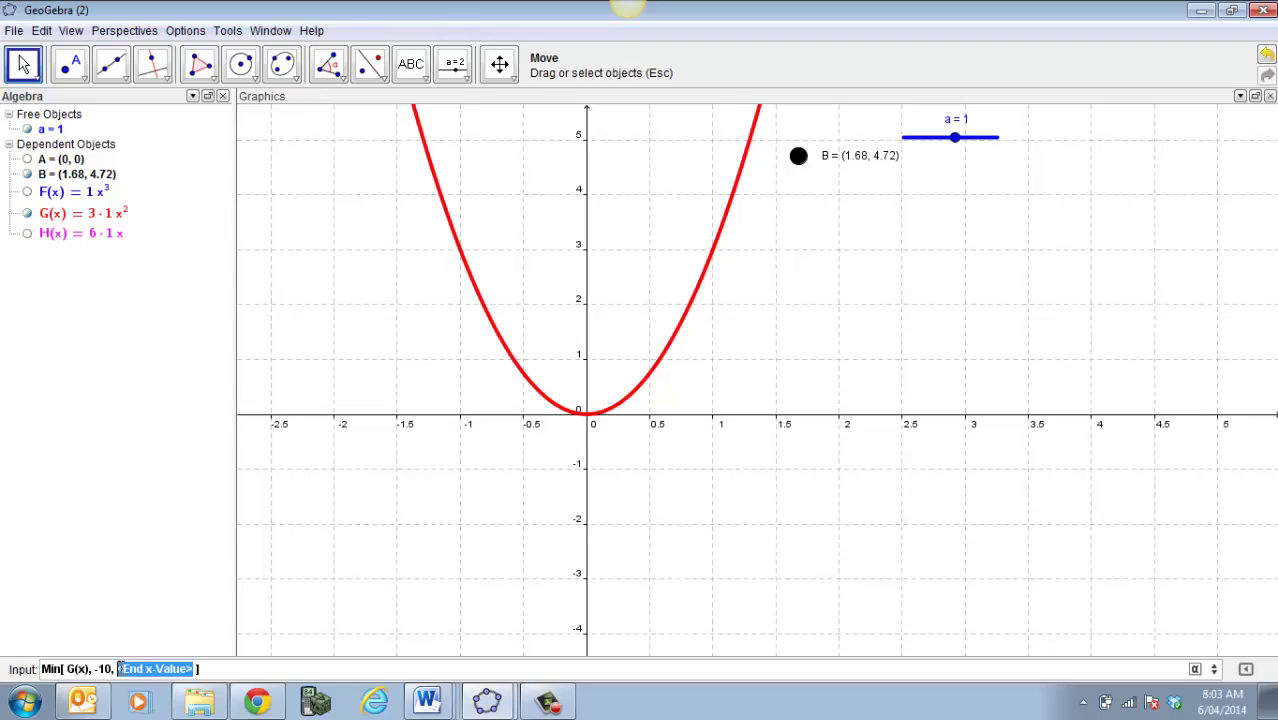
text(10)
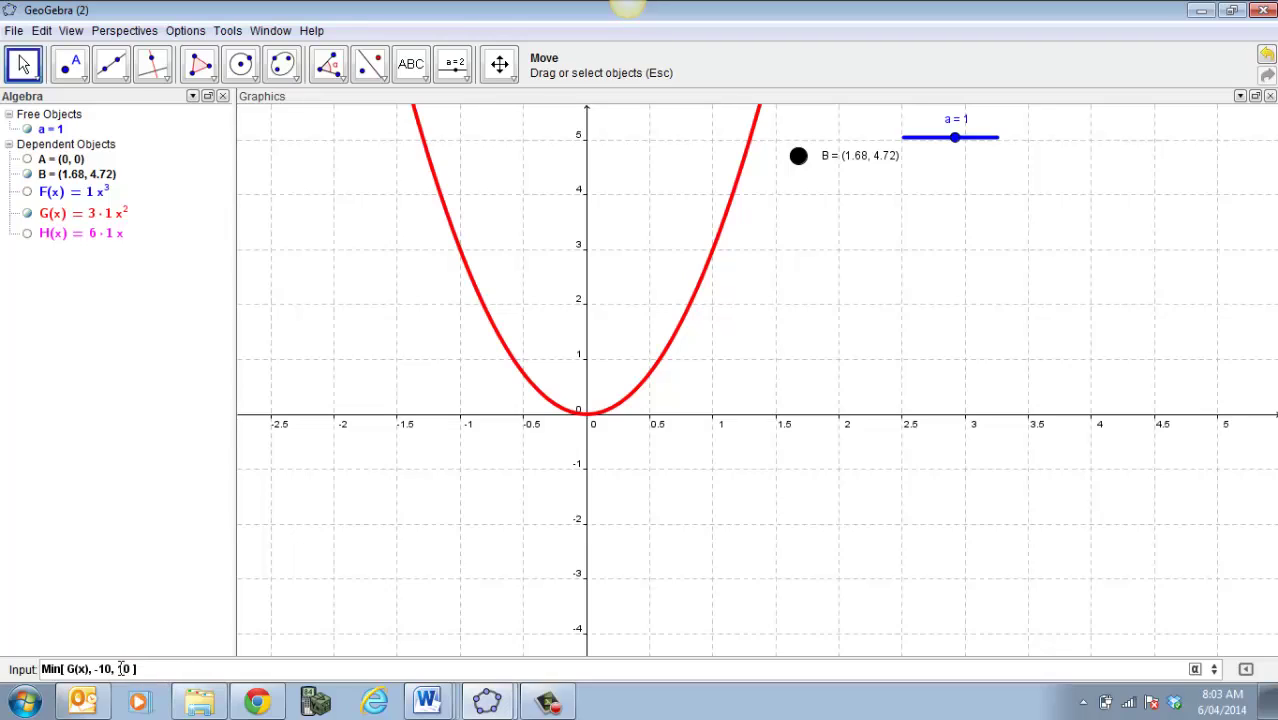
key(Return)
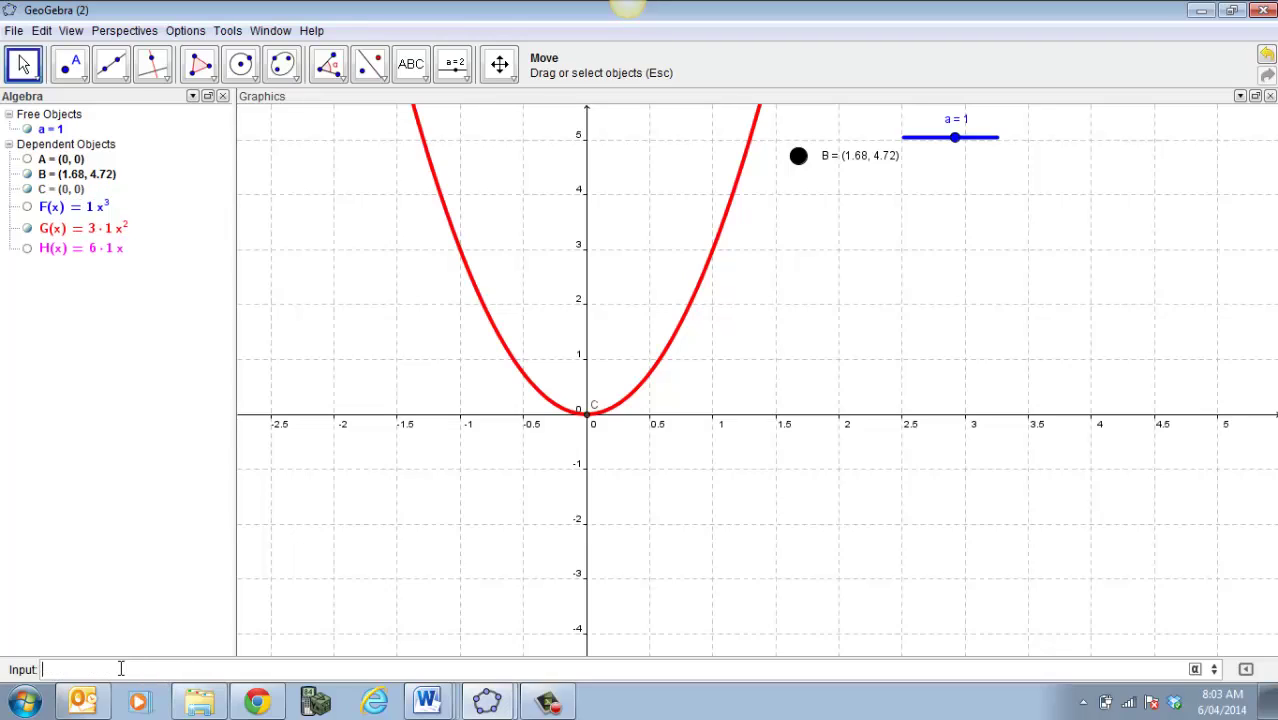
Step: Recolour the minimum point C black and set its point size to 9
right_click(590, 418)
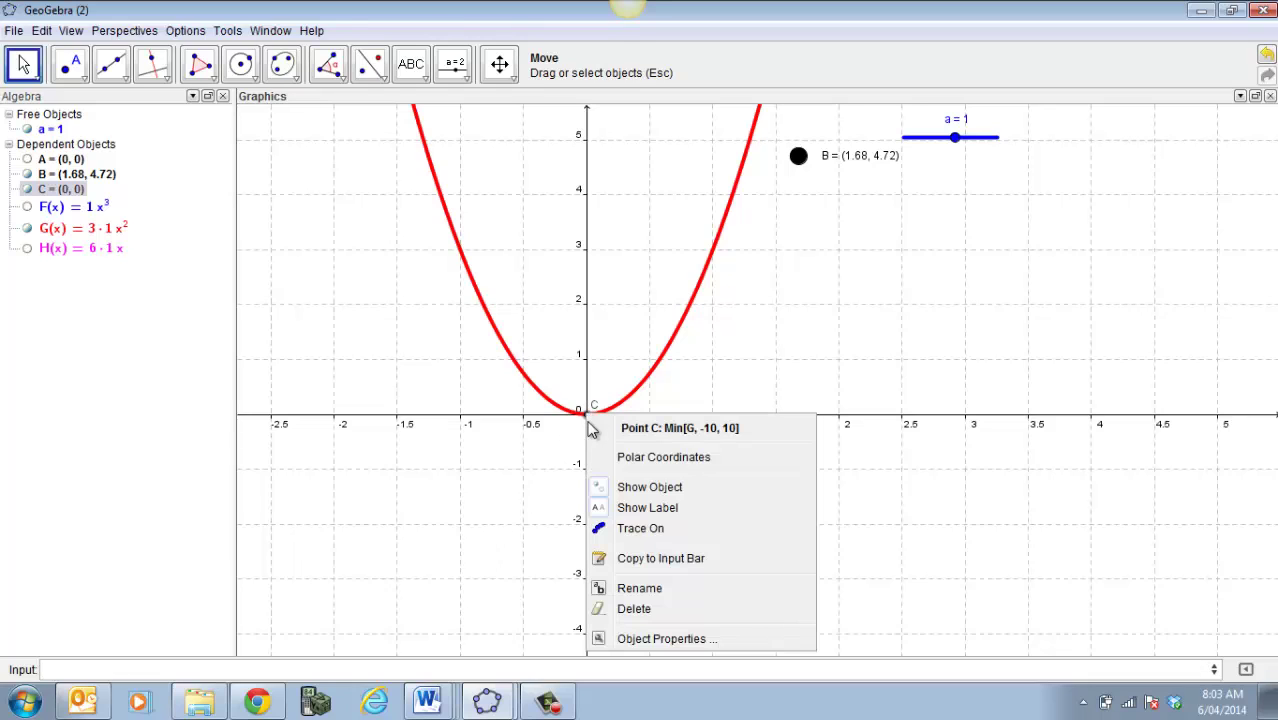
click(660, 639)
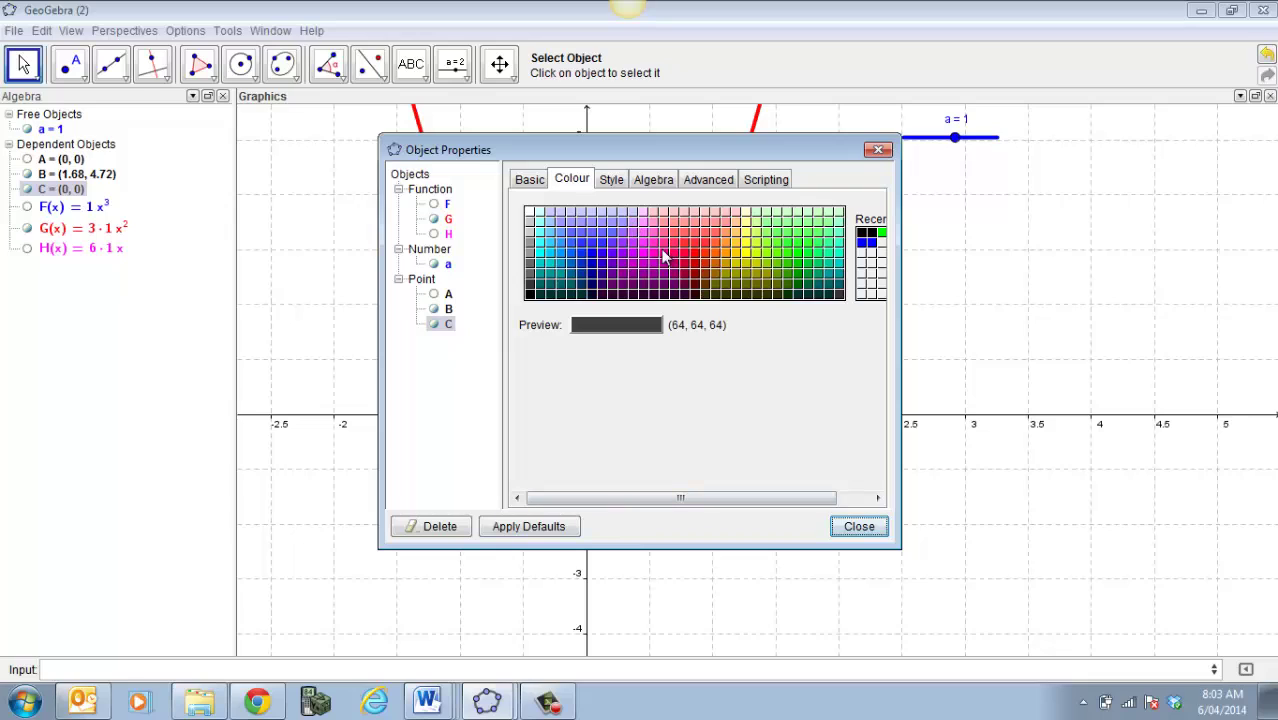
click(532, 292)
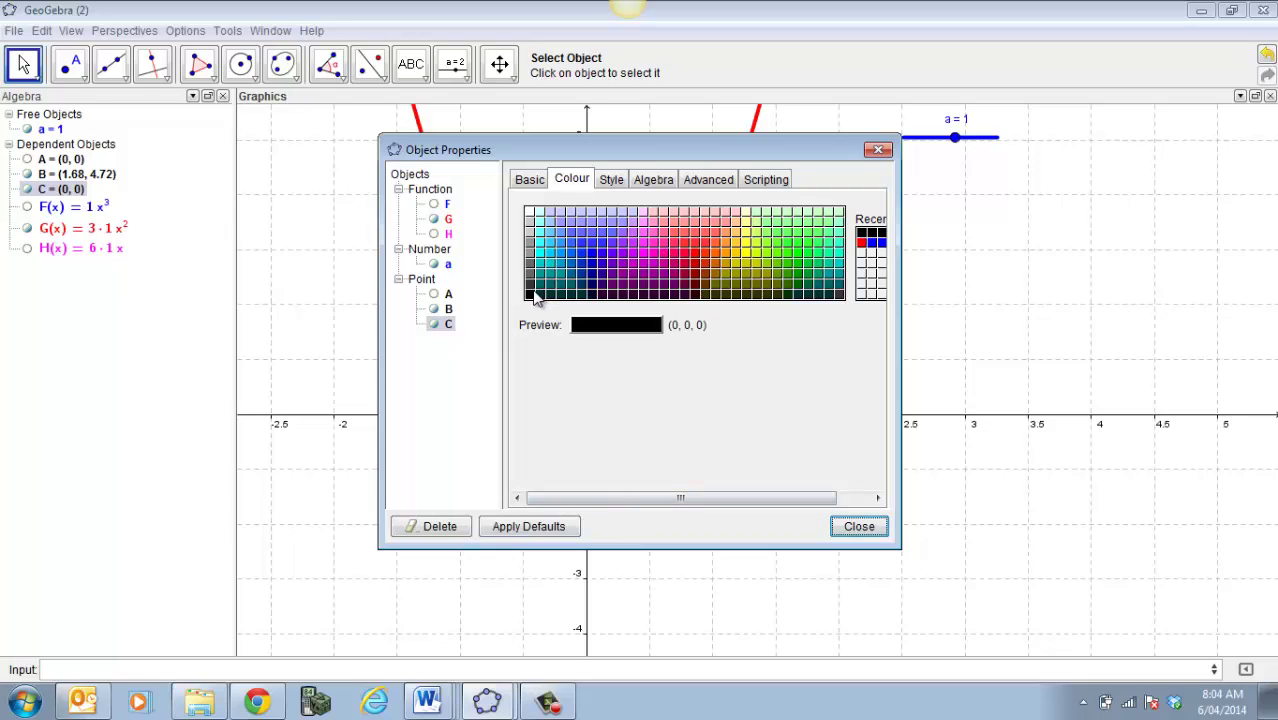
click(612, 181)
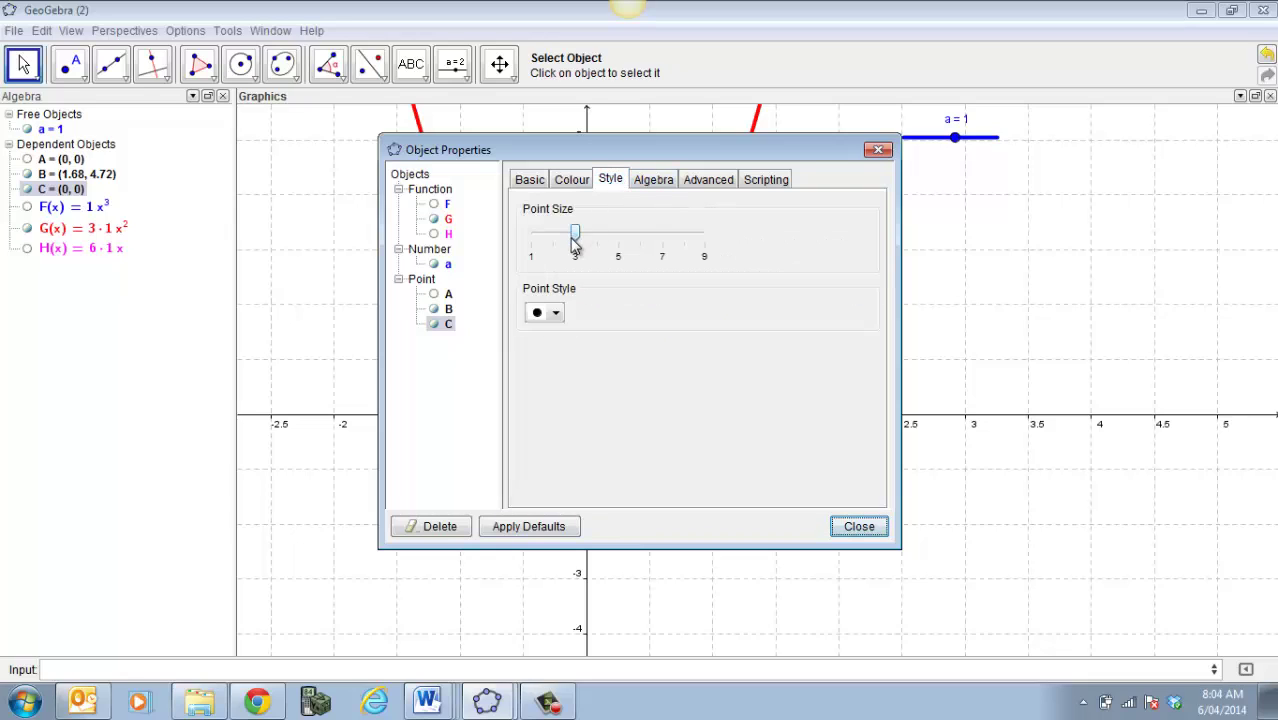
drag(575, 240, 705, 239)
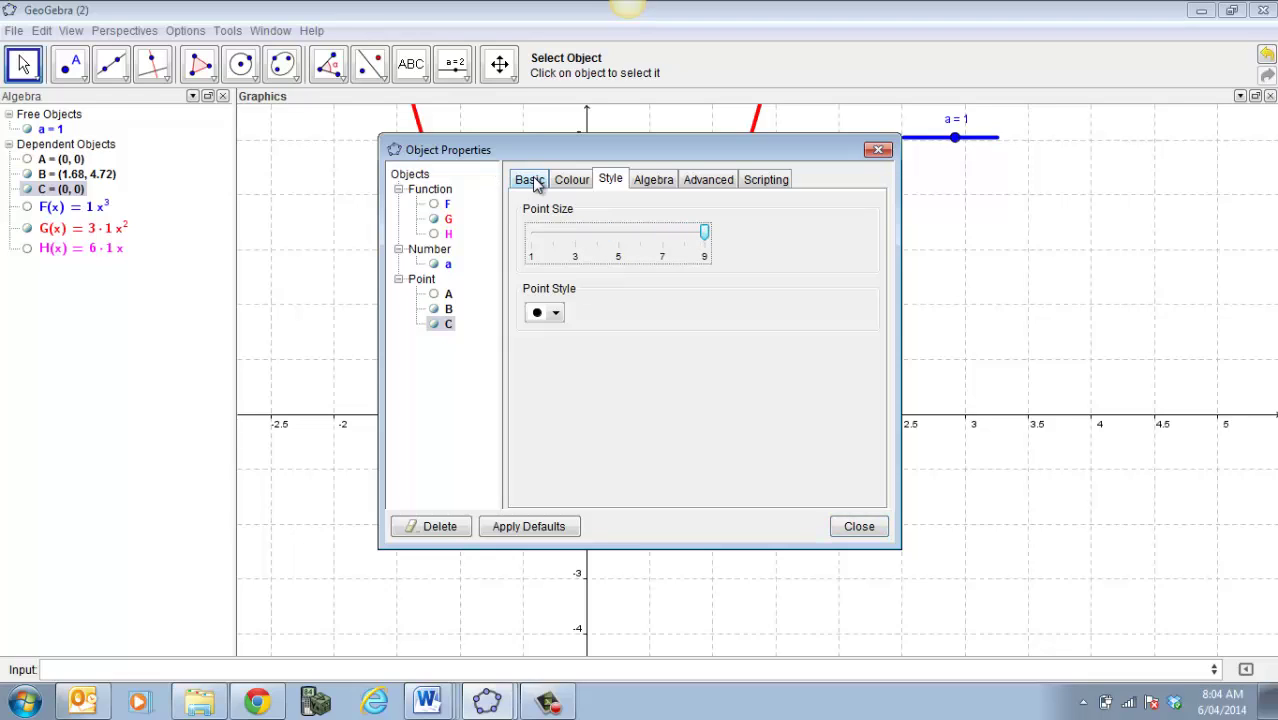
Step: Set point C's label to show Name & Value and move the label just below the x-axis beside the point
click(533, 181)
click(704, 373)
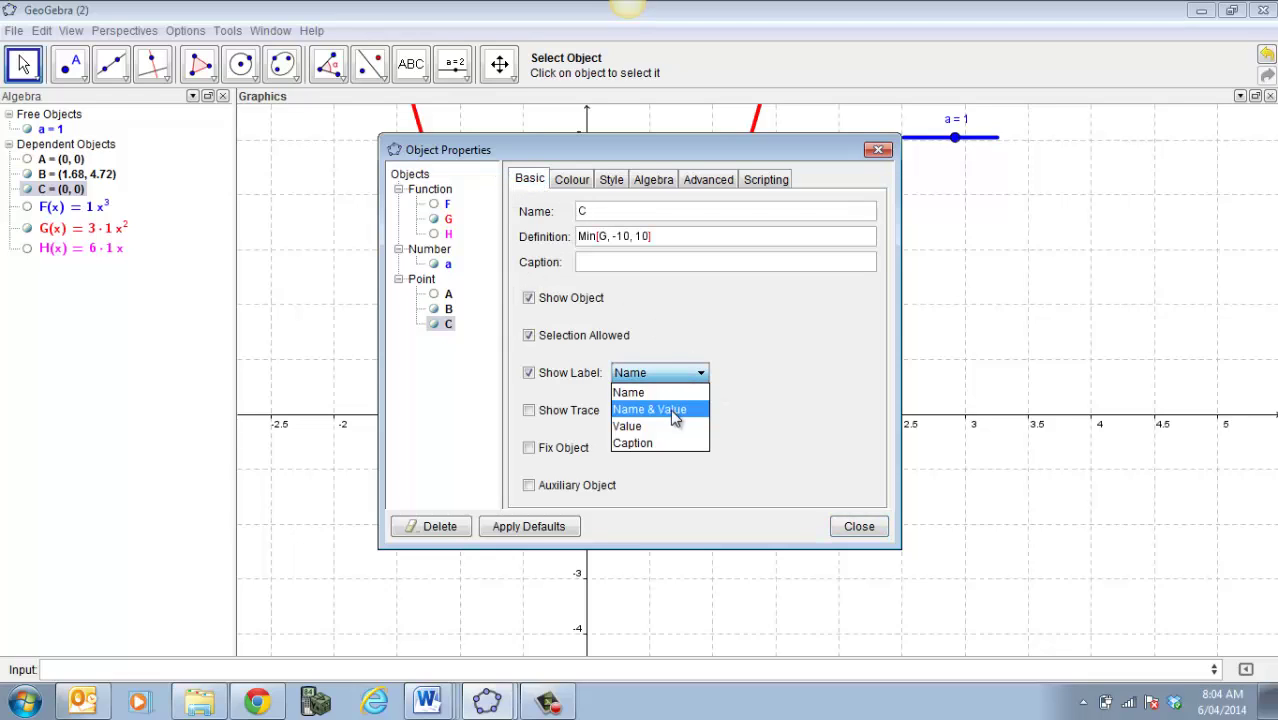
click(676, 412)
click(857, 527)
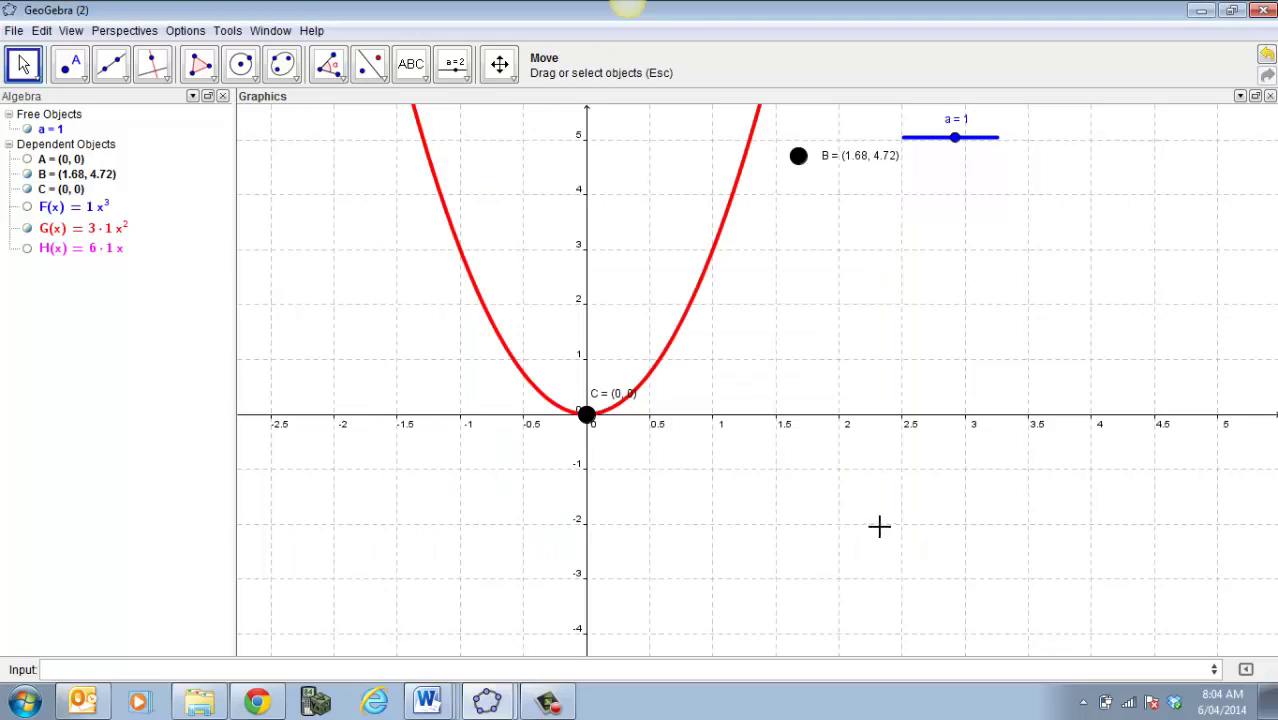
drag(609, 398, 628, 439)
Step: Create a number slider b right of the a slider, with minimum -10, maximum 10 and increment 1
click(460, 78)
click(482, 108)
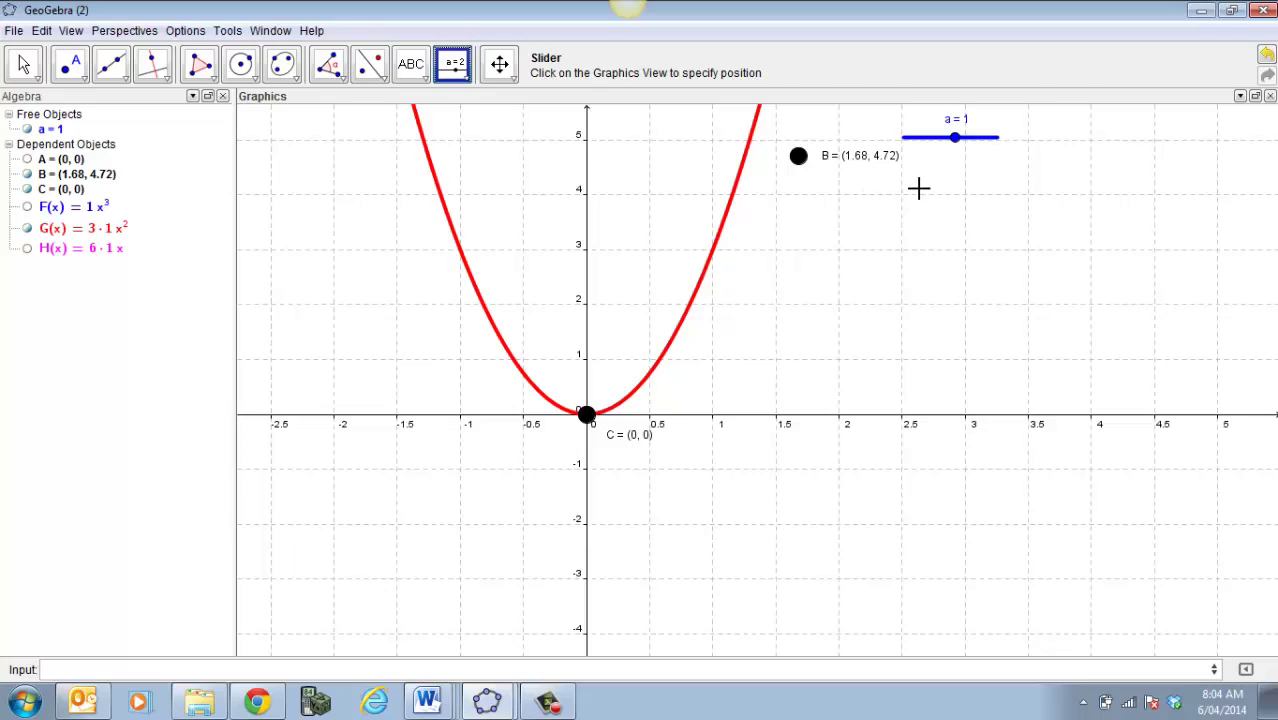
click(1094, 184)
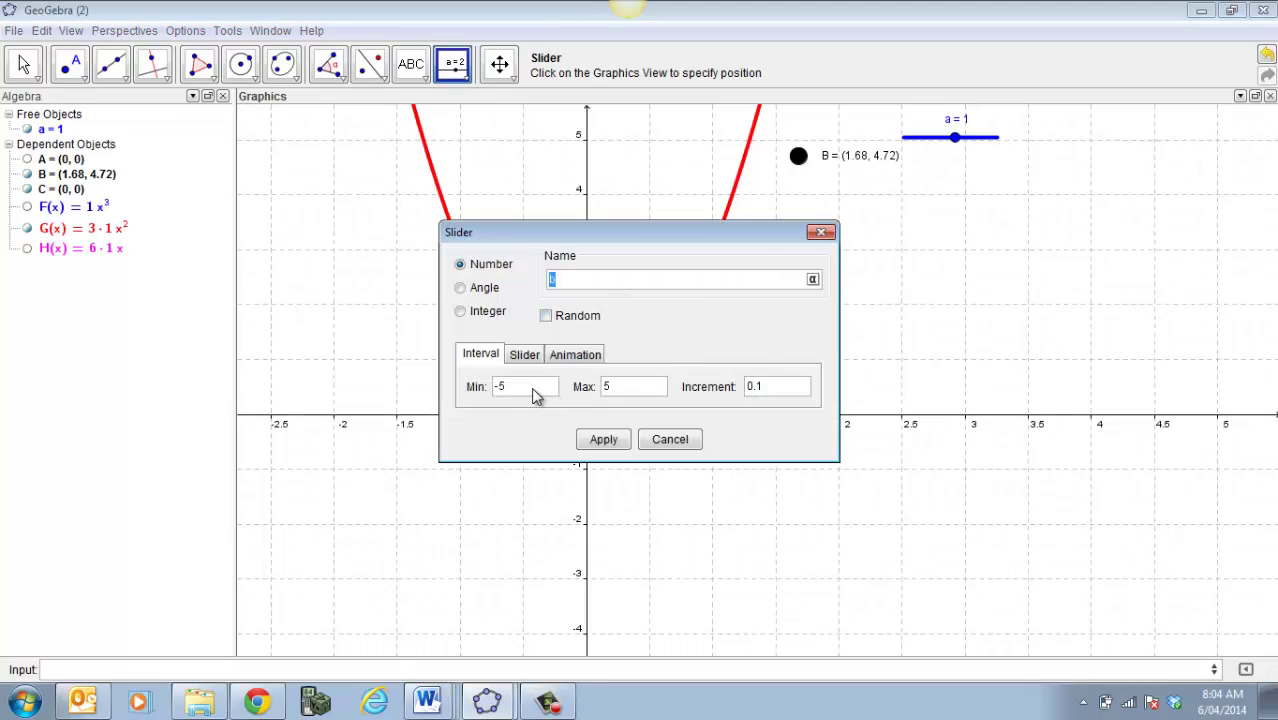
drag(531, 393, 503, 395)
text(10)
click(614, 390)
key(BackSpace)
text(10)
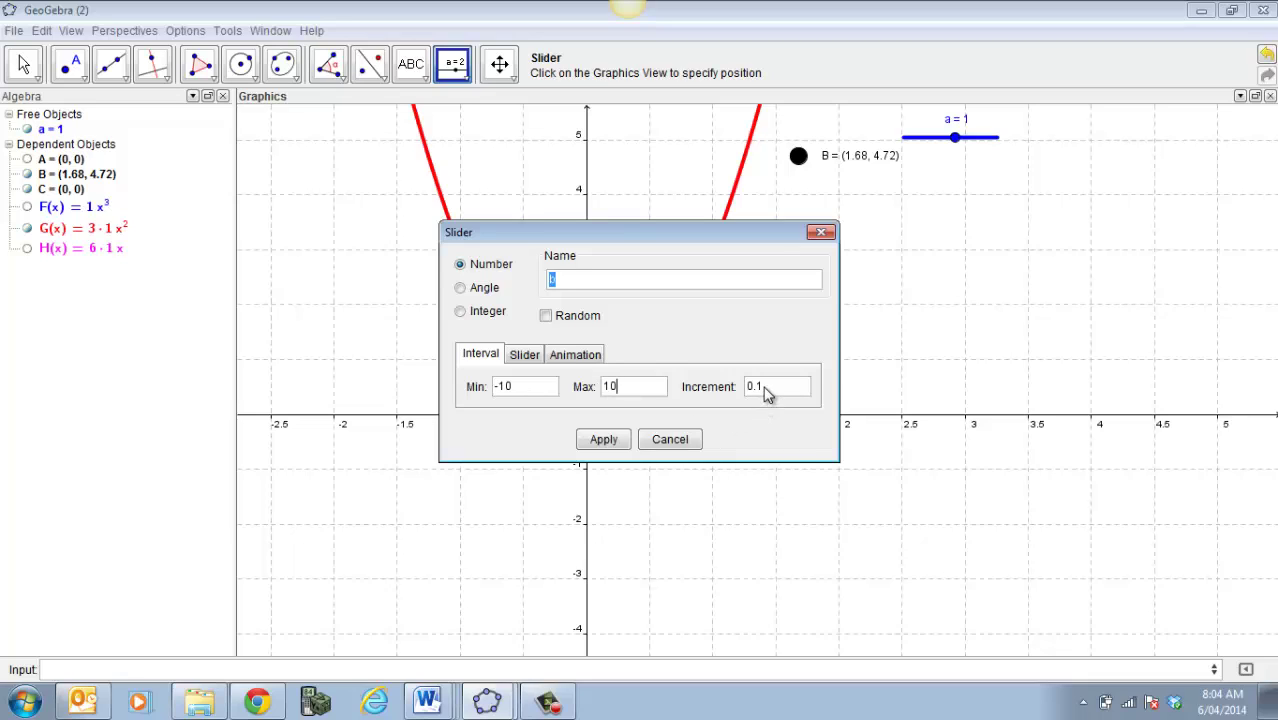
drag(766, 394, 741, 396)
text(1)
click(592, 437)
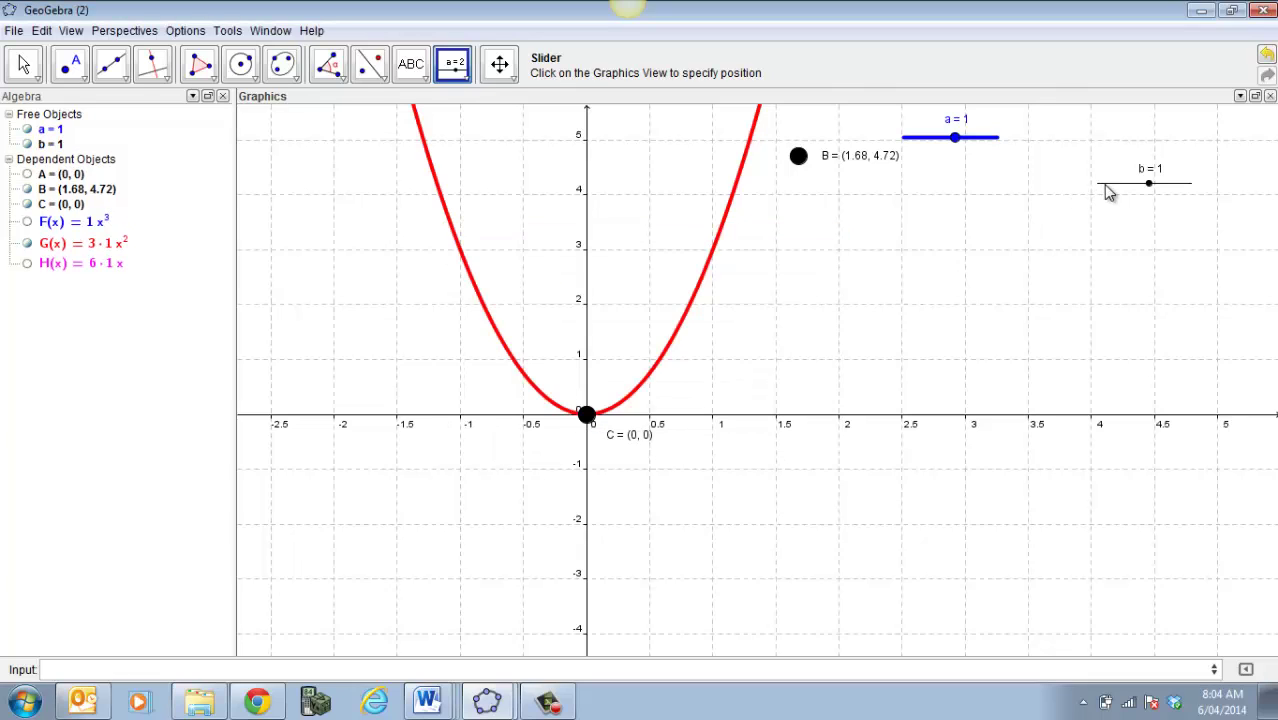
click(1106, 190)
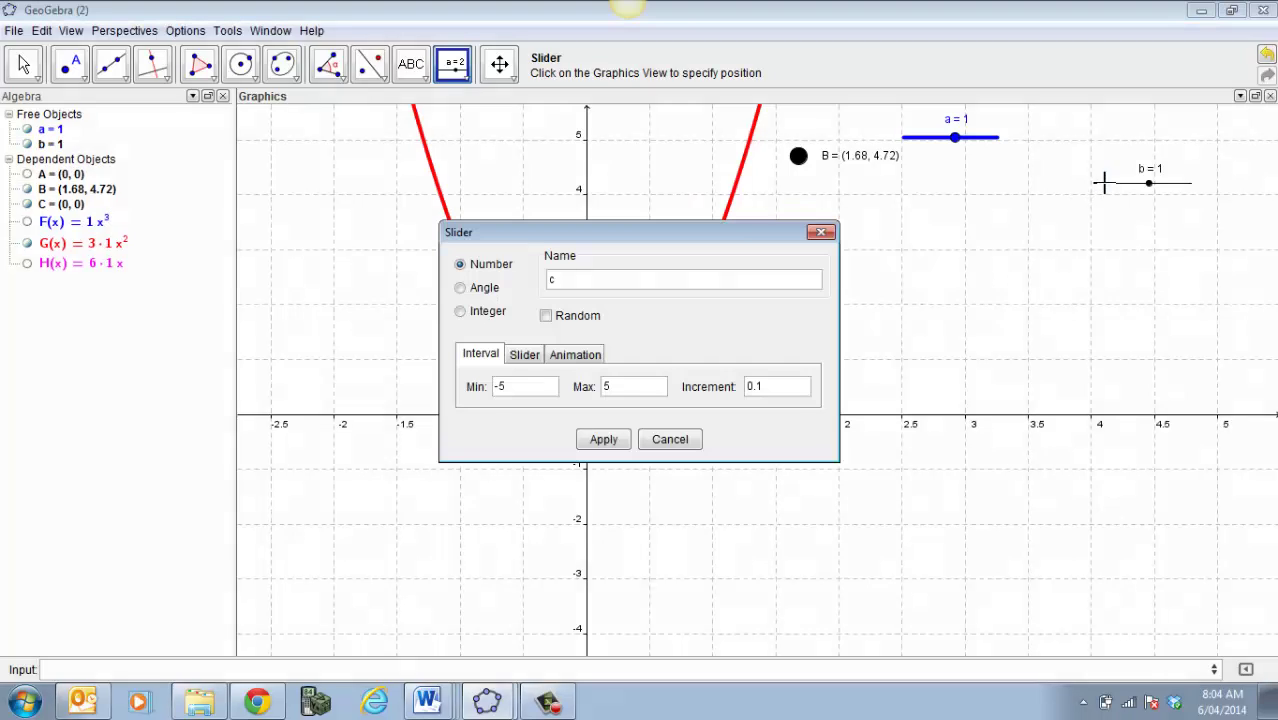
click(666, 442)
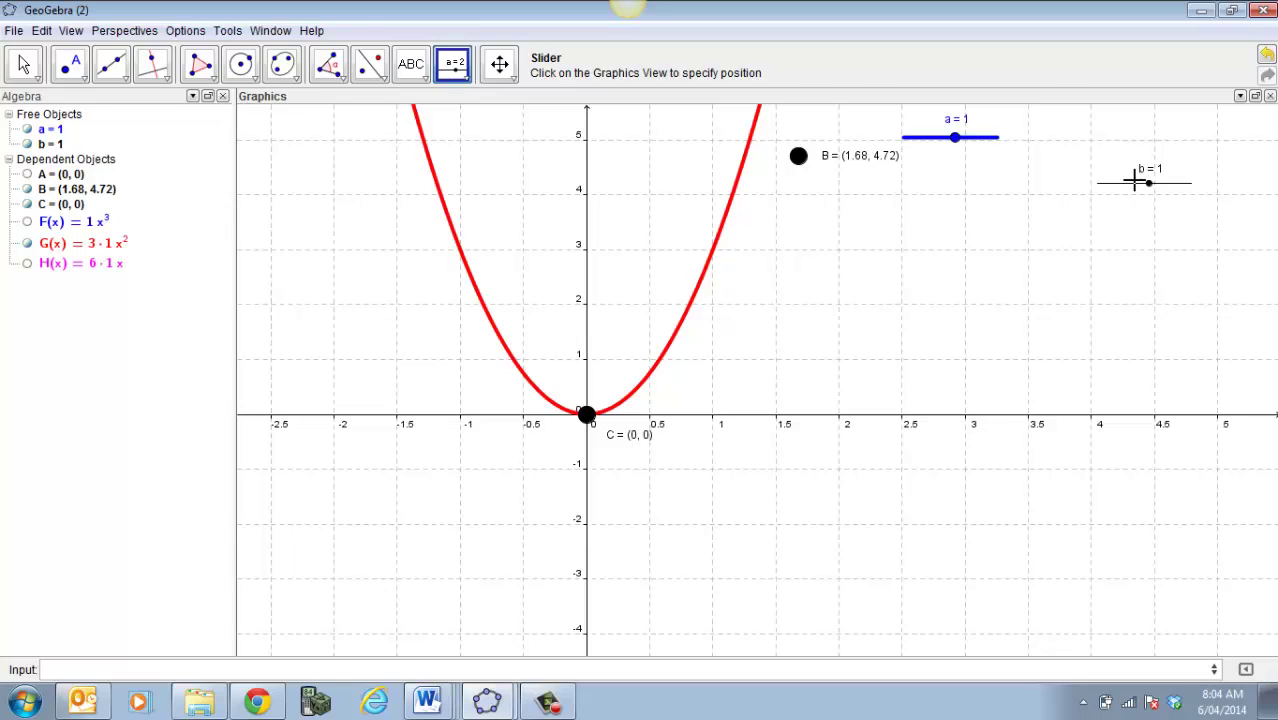
click(1134, 186)
click(668, 440)
Step: Recolour slider b light red (255, 51, 51) and set its line thickness to 8
right_click(1121, 185)
click(1144, 400)
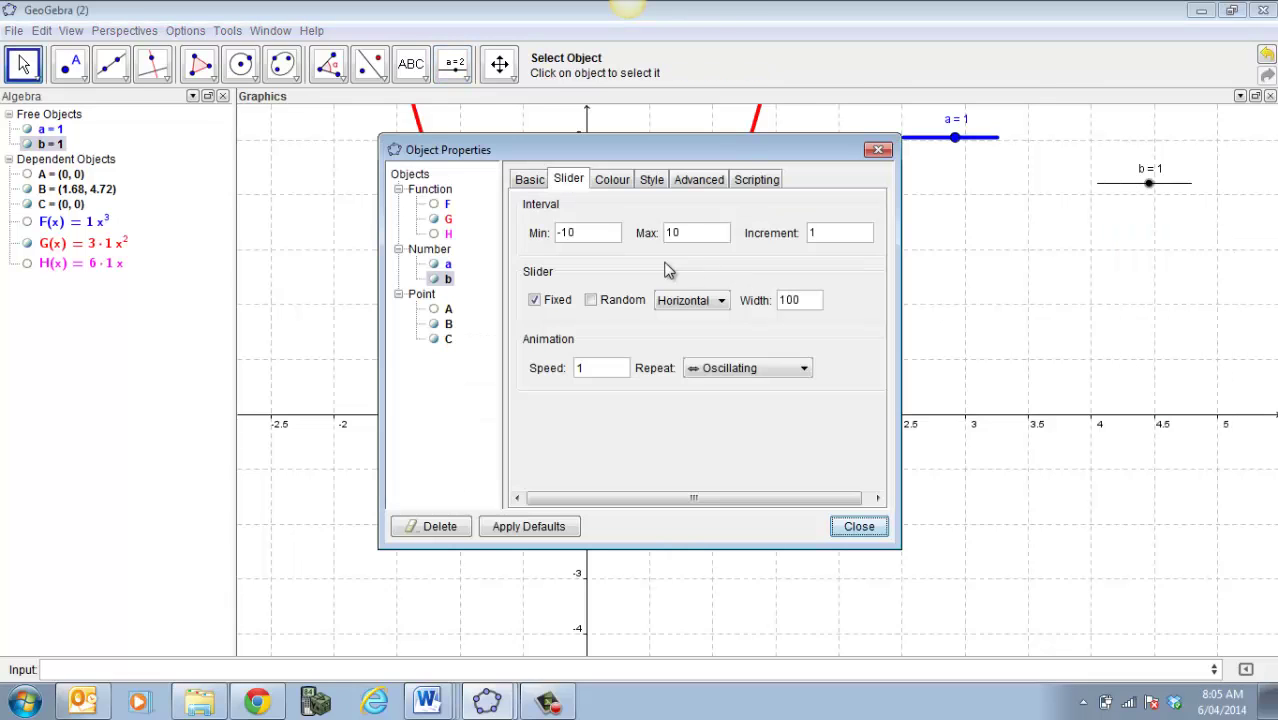
click(612, 184)
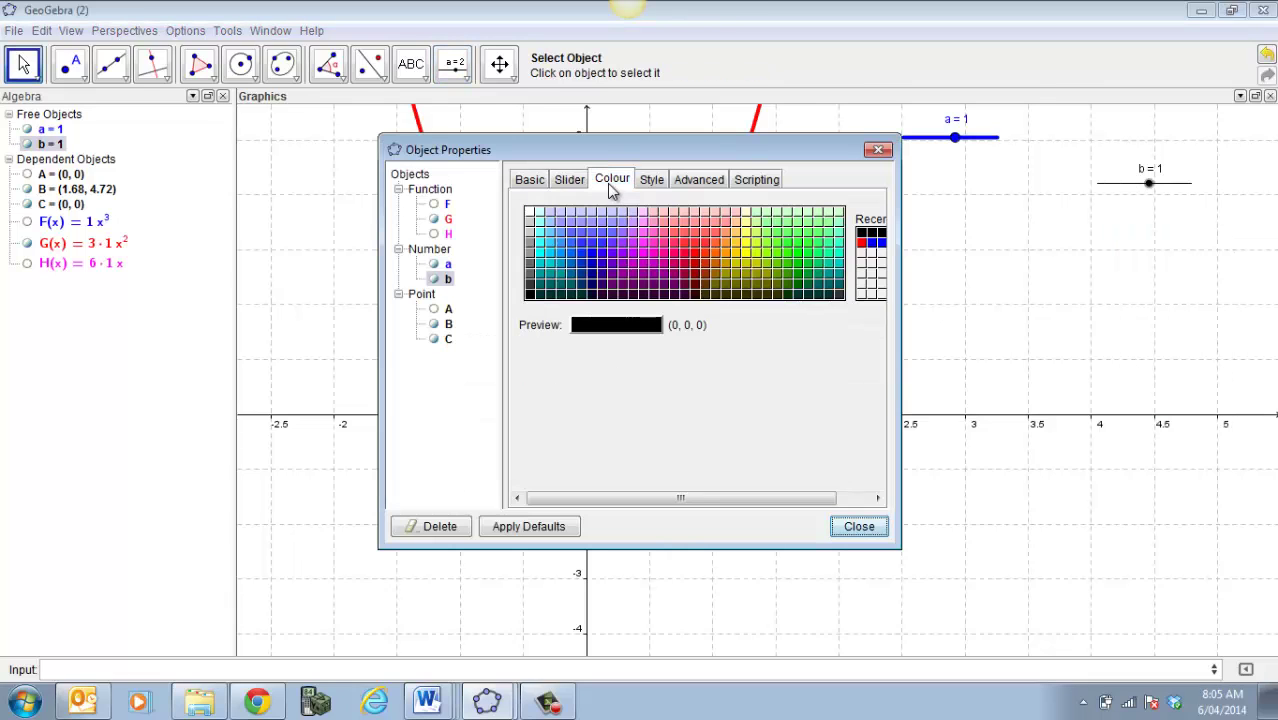
click(702, 245)
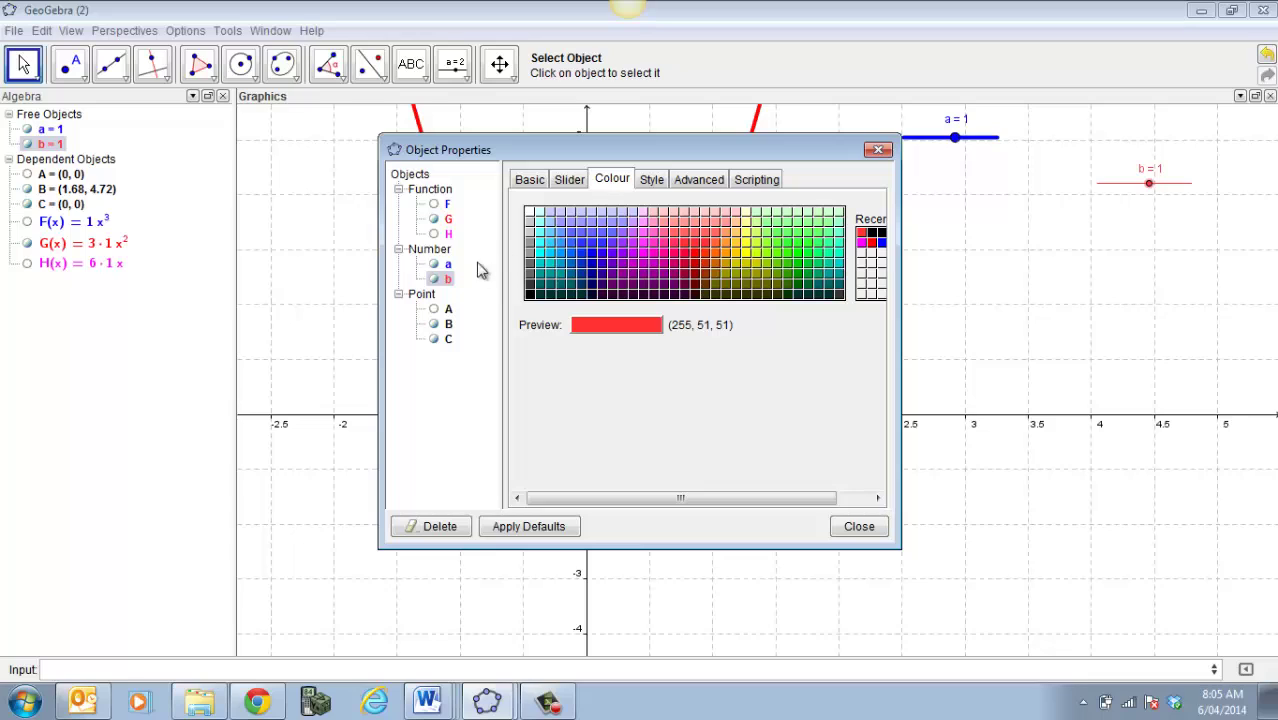
click(571, 181)
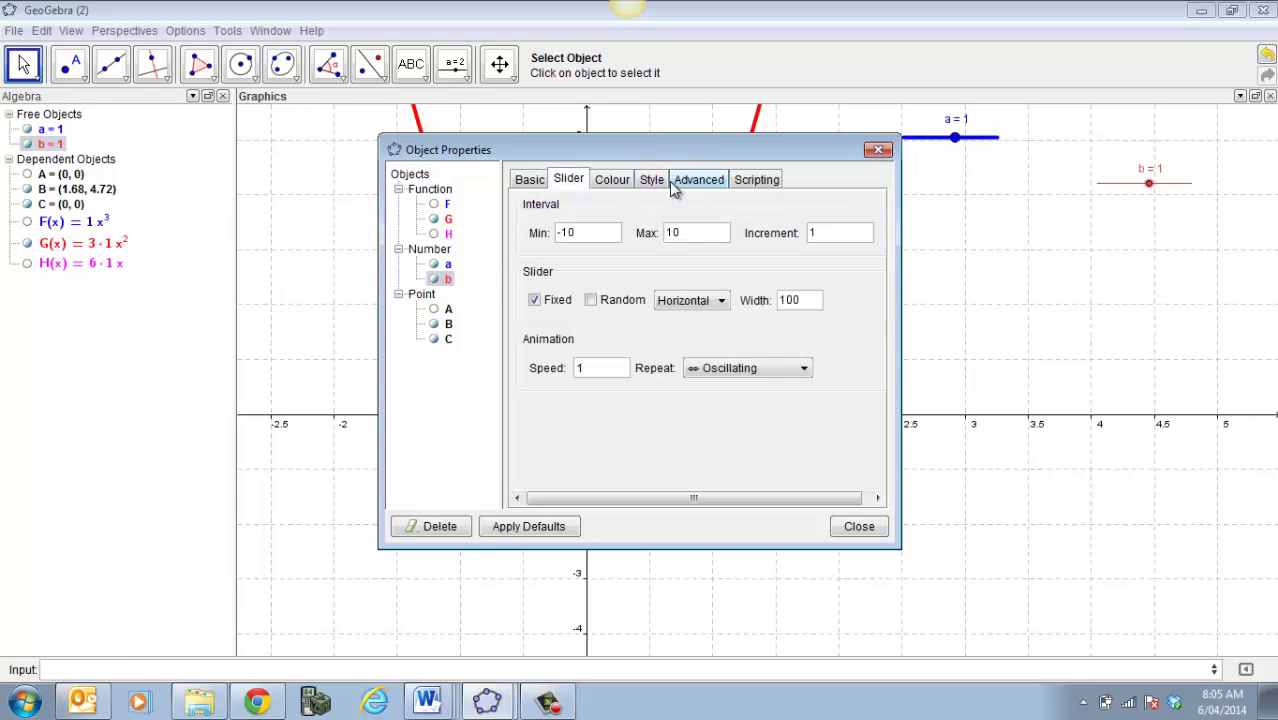
click(651, 182)
drag(547, 233, 632, 234)
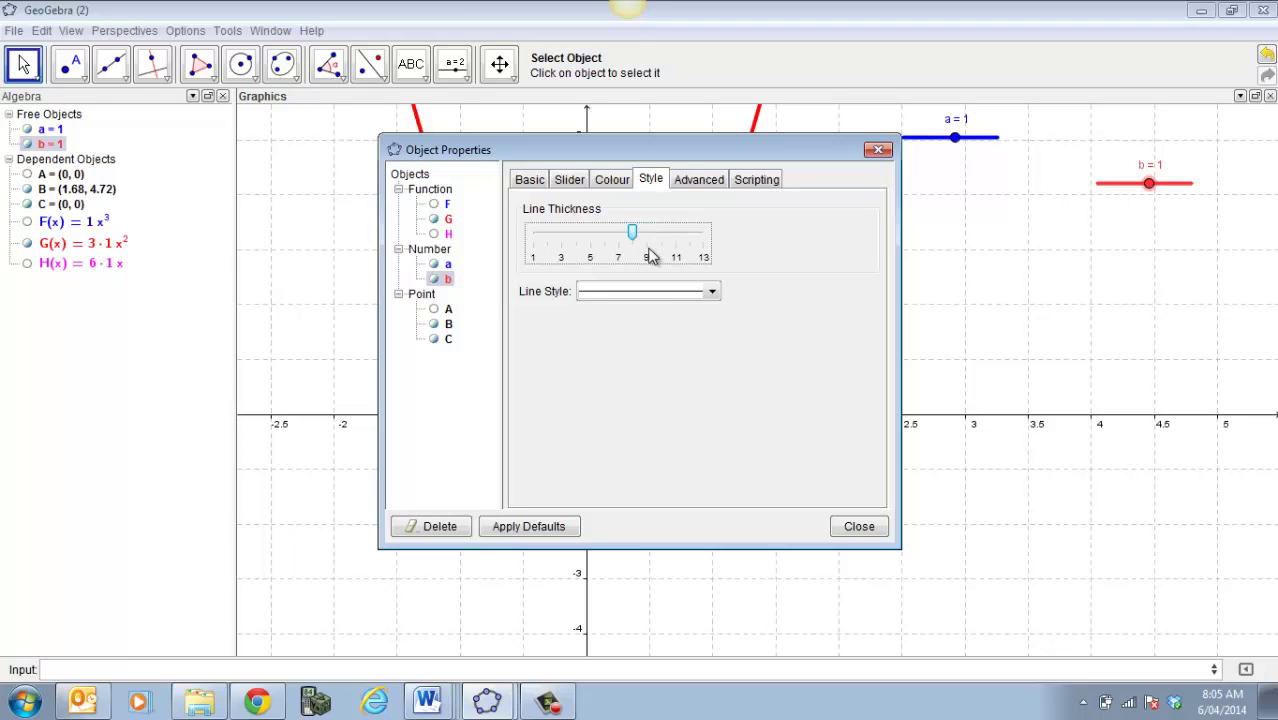
click(859, 526)
mouse_move(1152, 190)
mouse_down()
mouse_move(1121, 197)
mouse_move(1184, 197)
mouse_move(1150, 192)
mouse_up()
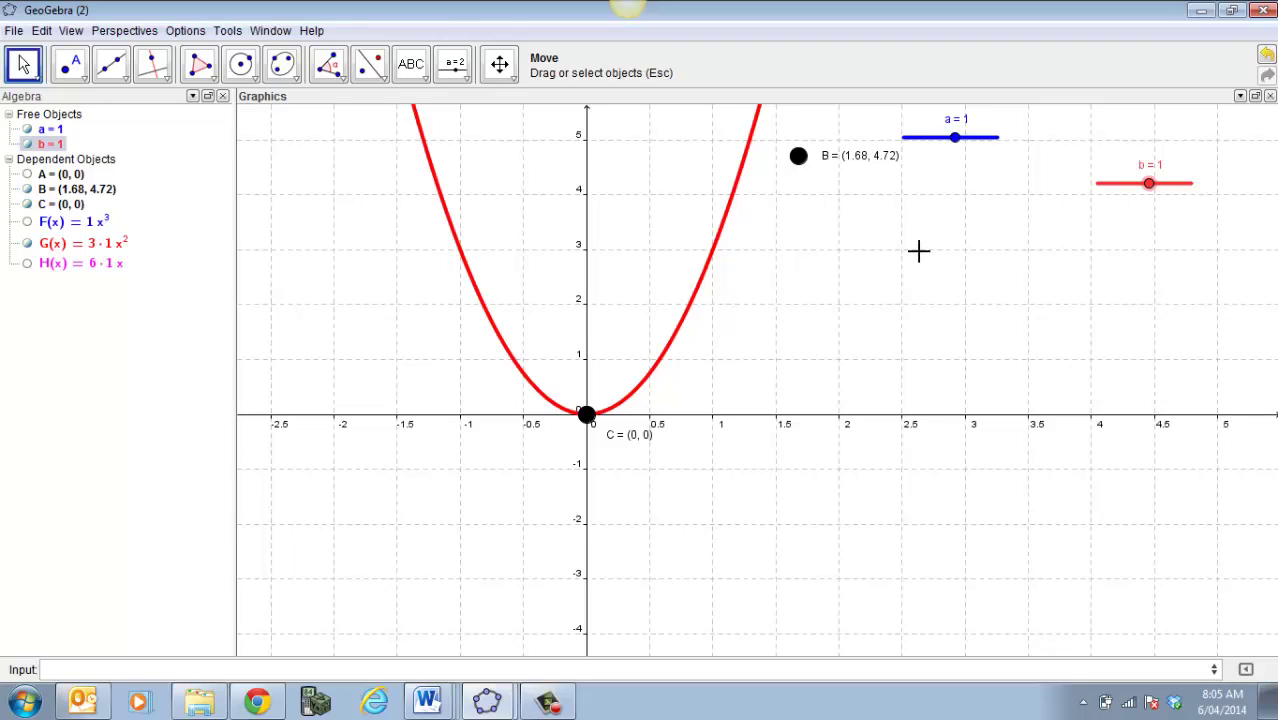
click(956, 140)
click(954, 152)
Step: Stretch the x-axis scale with Move Graphics View until its labels are 0.2 apart
click(514, 77)
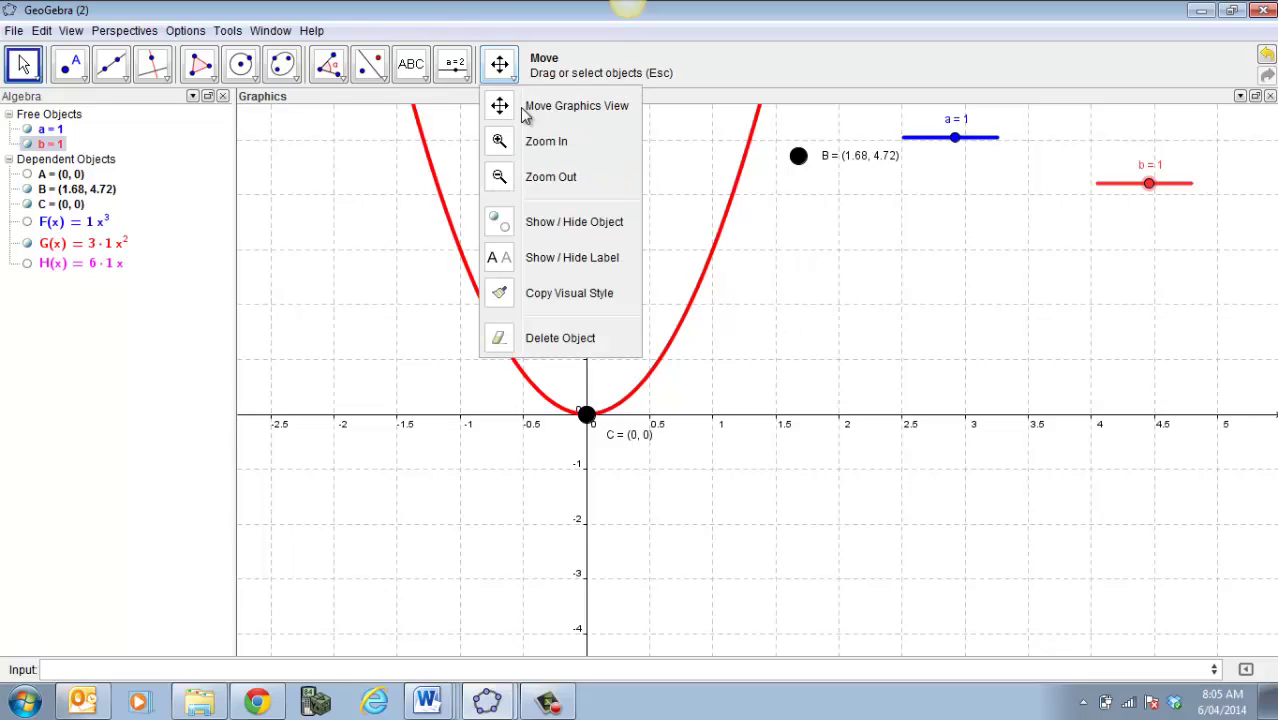
click(526, 108)
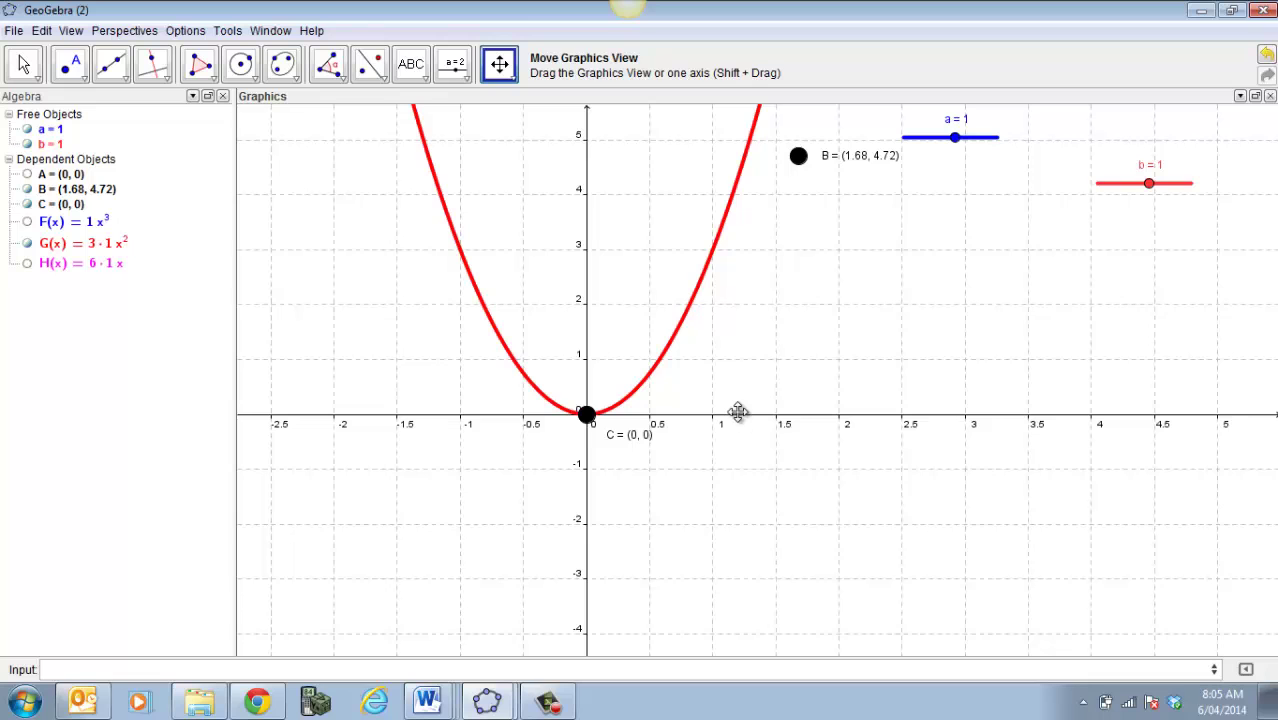
drag(708, 423, 772, 440)
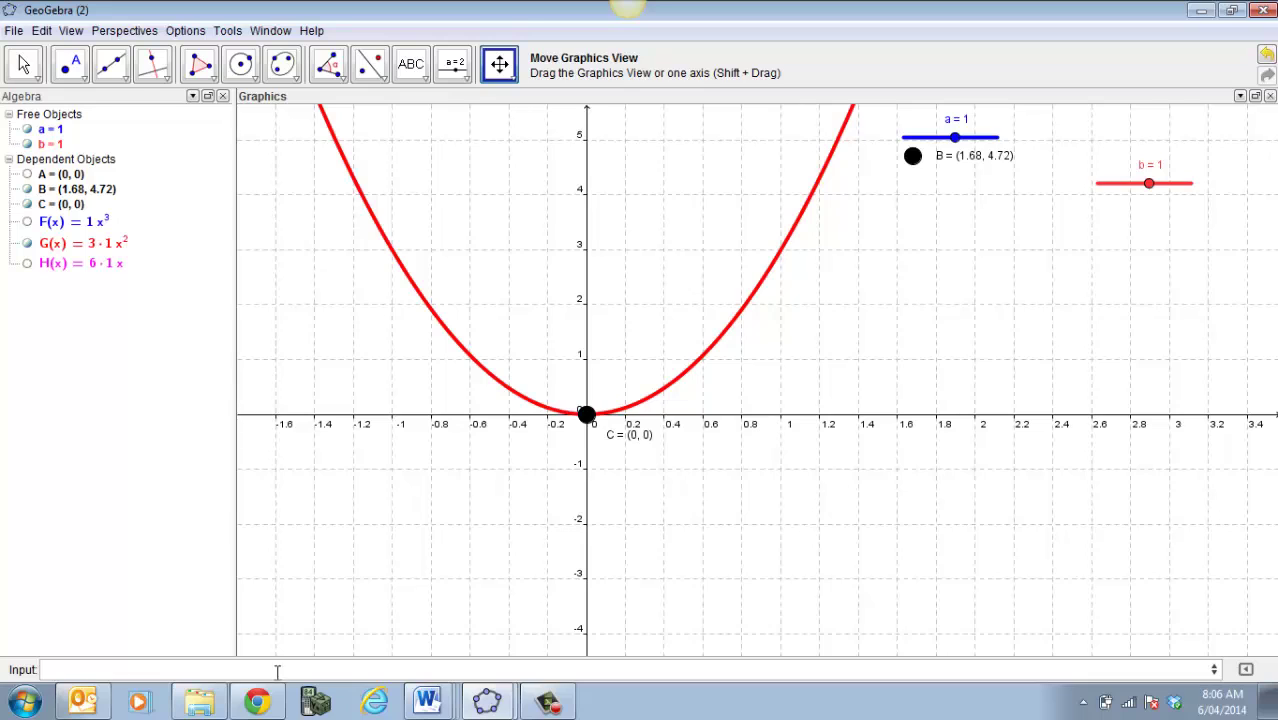
Step: Switch to Document1 in Microsoft Word and paste the GeoGebra screenshot after the last b'(x) equations
mouse_move(427, 702)
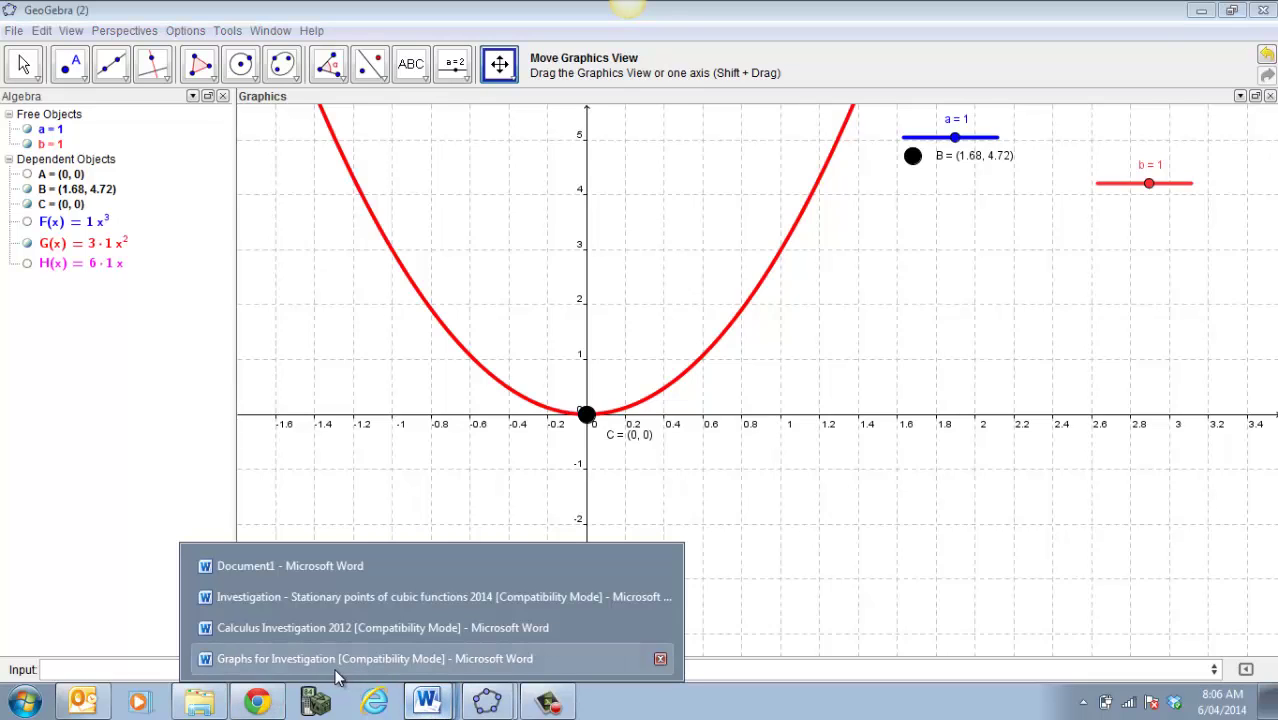
click(289, 565)
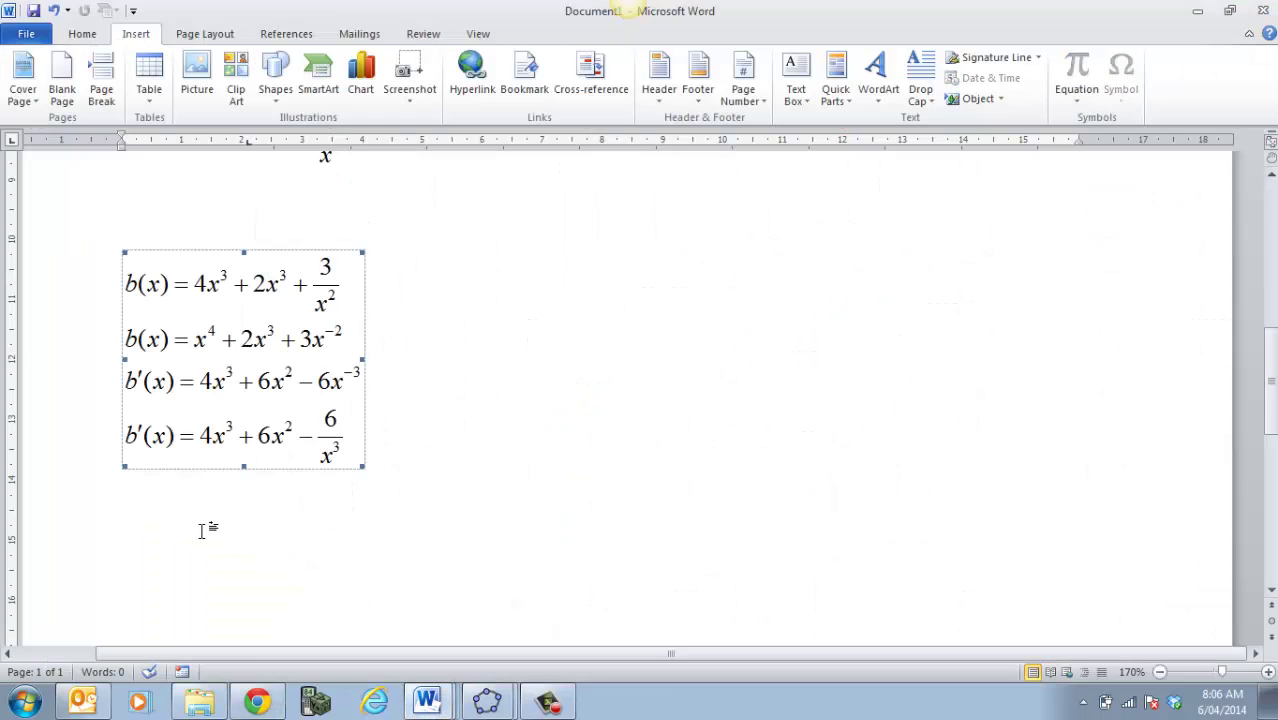
click(437, 469)
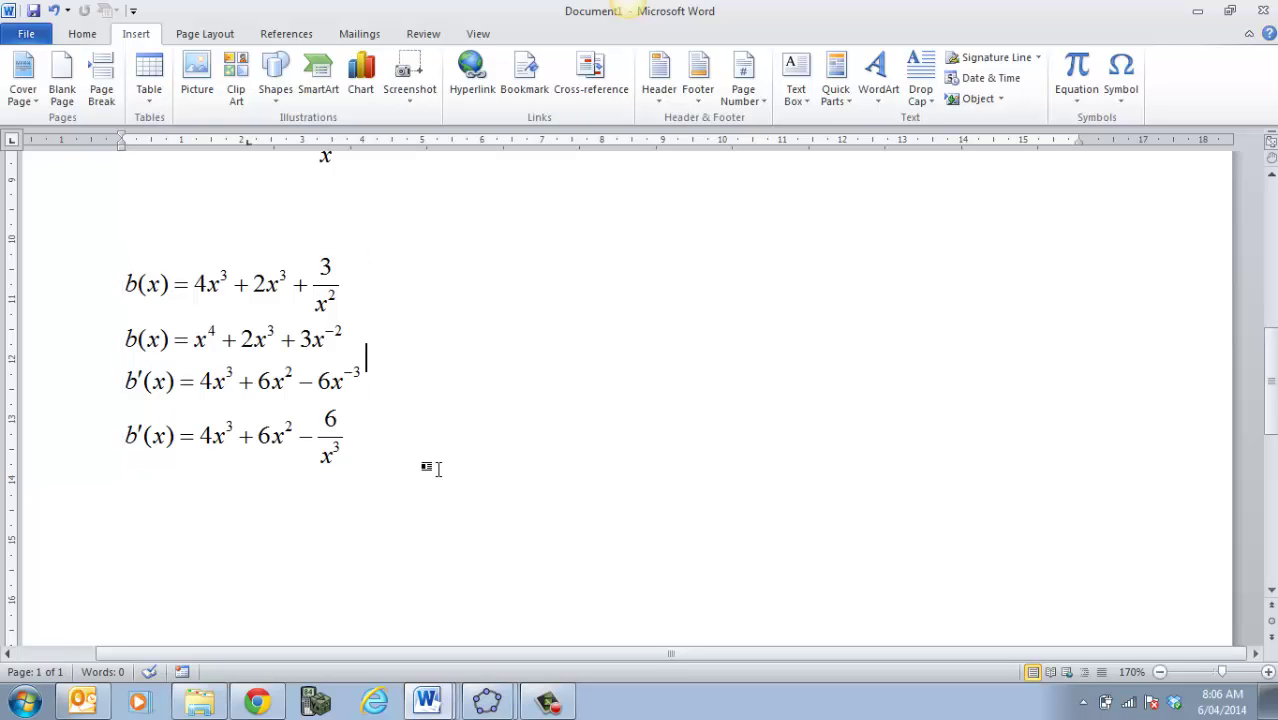
key(ctrl+v)
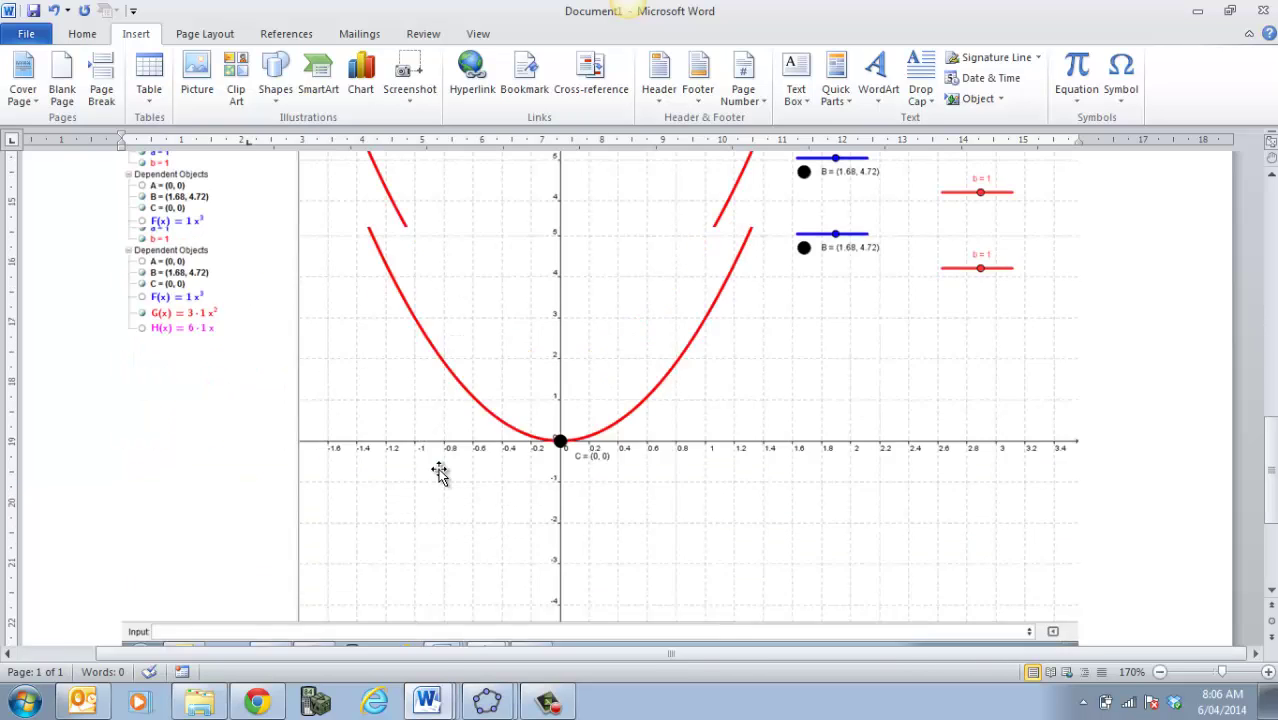
scroll(440, 474, down, 3)
Step: Crop the pasted screenshot to the red parabola and point C, about 4.4 cm high by 8.3 cm wide
double_click(673, 323)
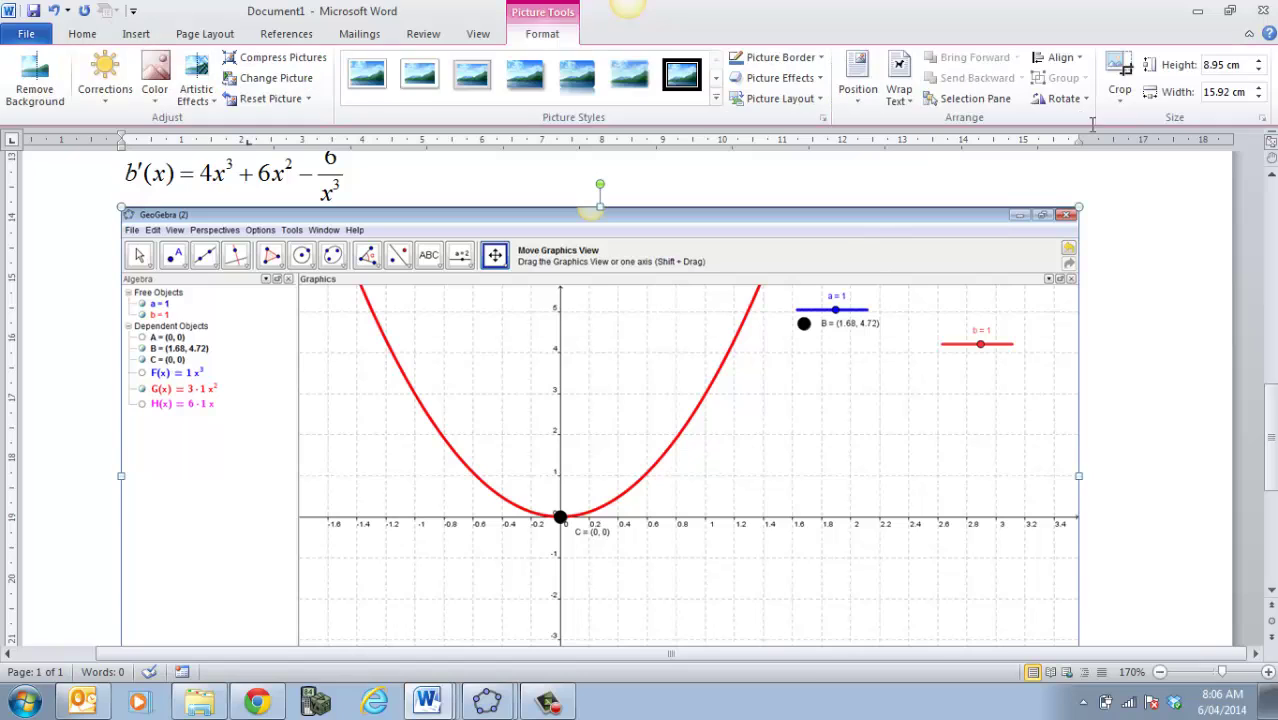
click(1119, 75)
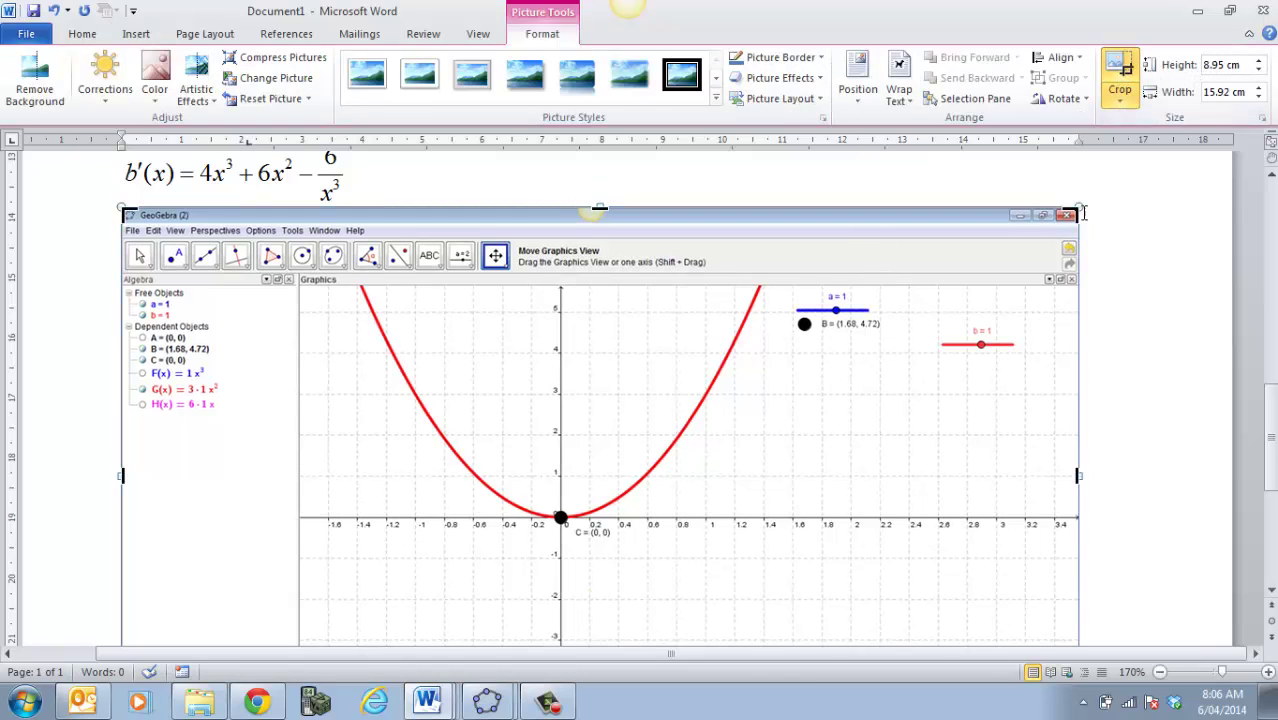
drag(1069, 214, 789, 277)
scroll(292, 450, down, 1)
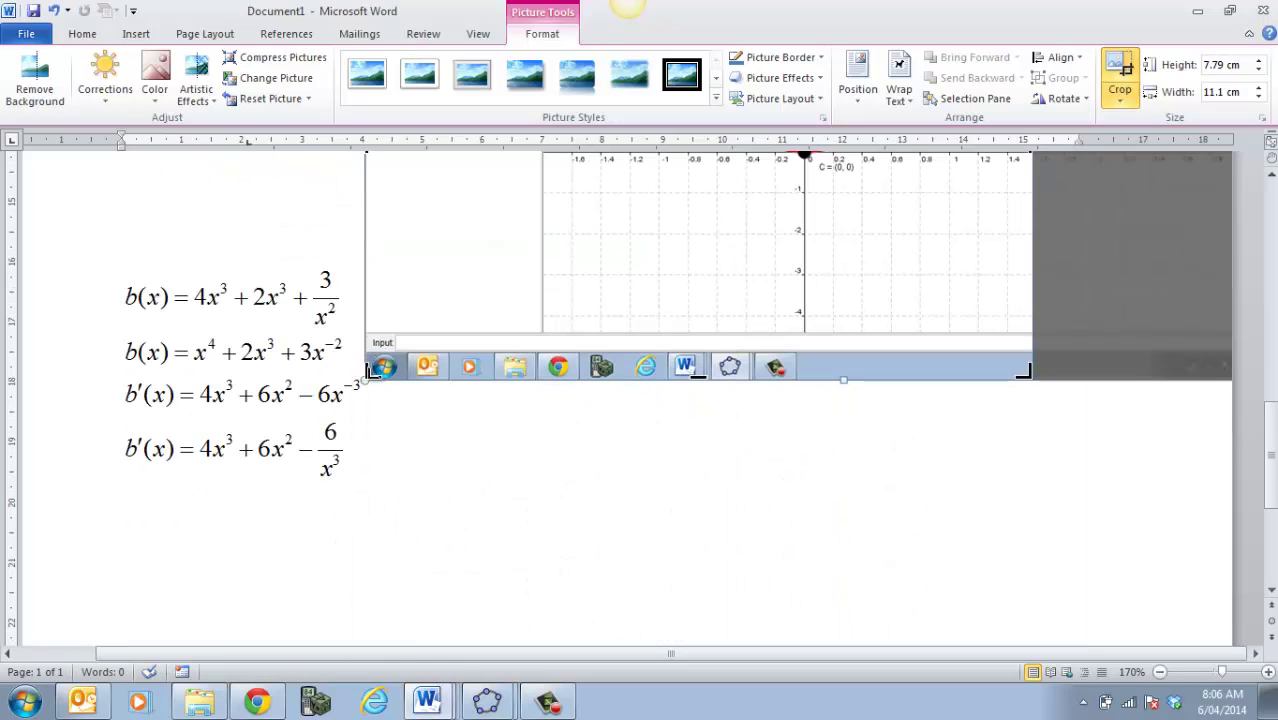
drag(372, 370, 545, 178)
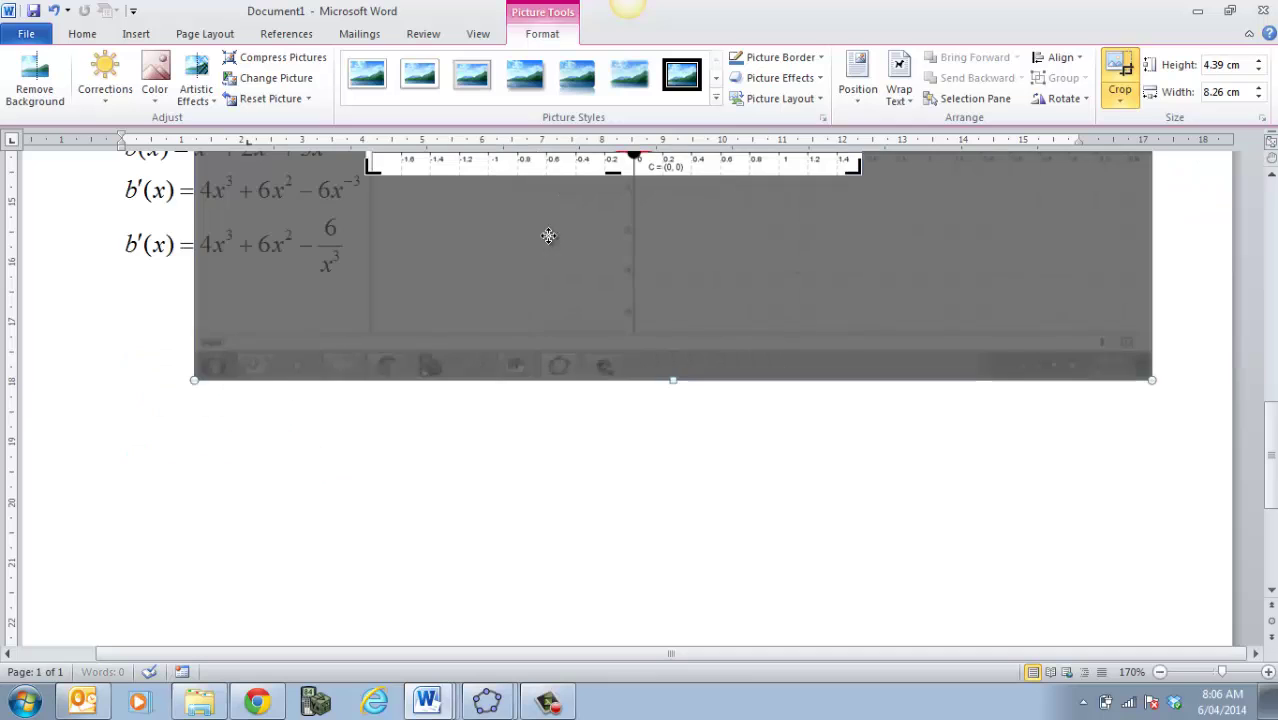
scroll(622, 491, up, 5)
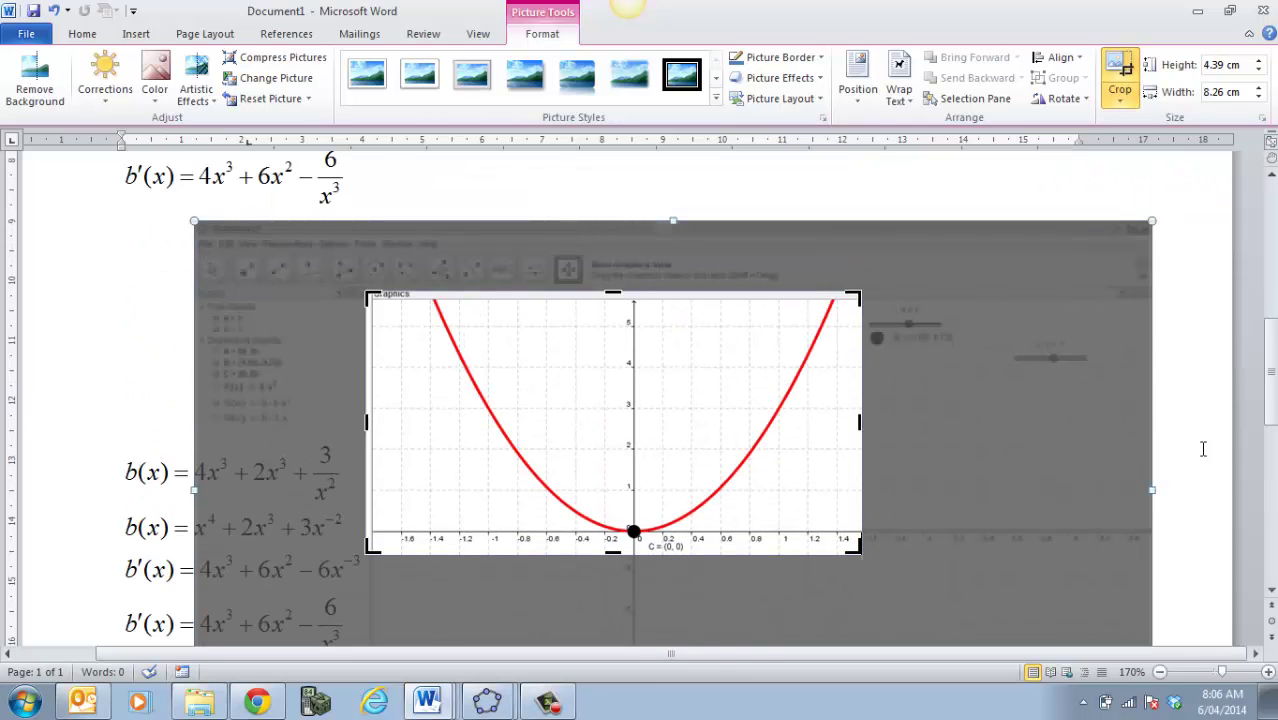
click(1203, 448)
Step: Enlarge the cropped graph picture proportionally to about 6.7 cm high by 12.6 cm wide
click(845, 551)
drag(858, 550, 1041, 614)
scroll(1058, 436, down, 5)
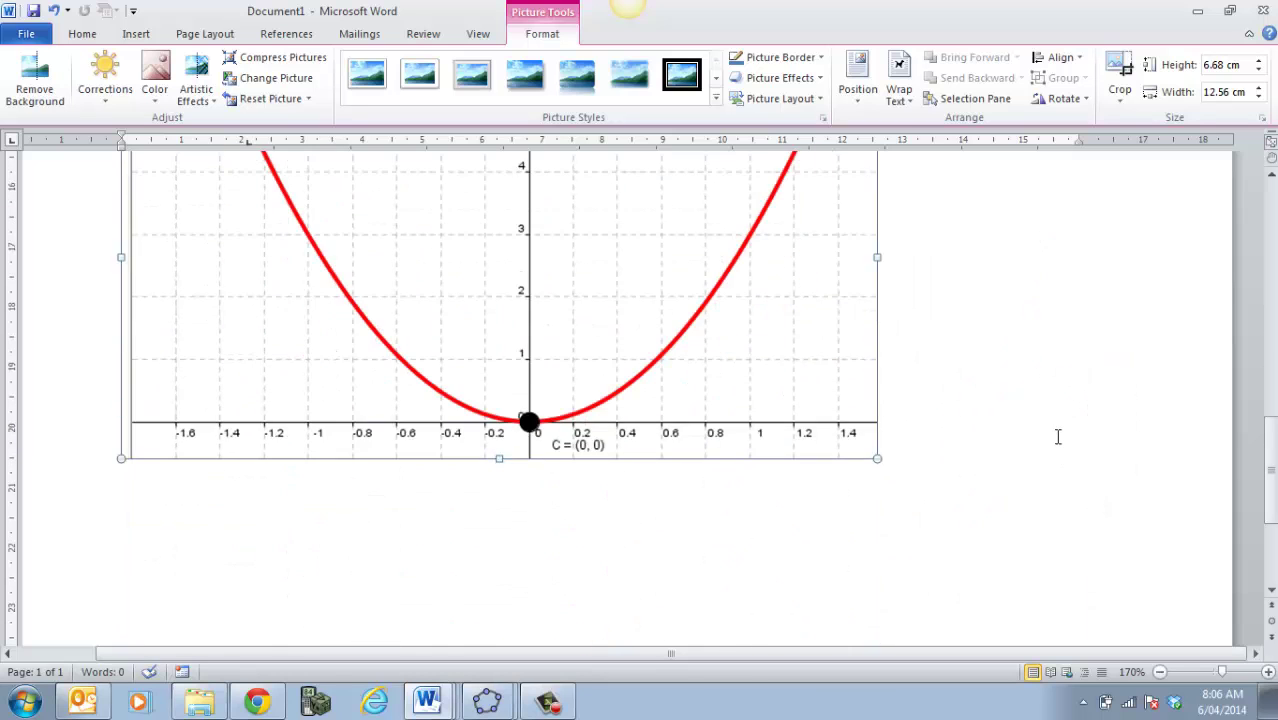
scroll(1058, 436, up, 2)
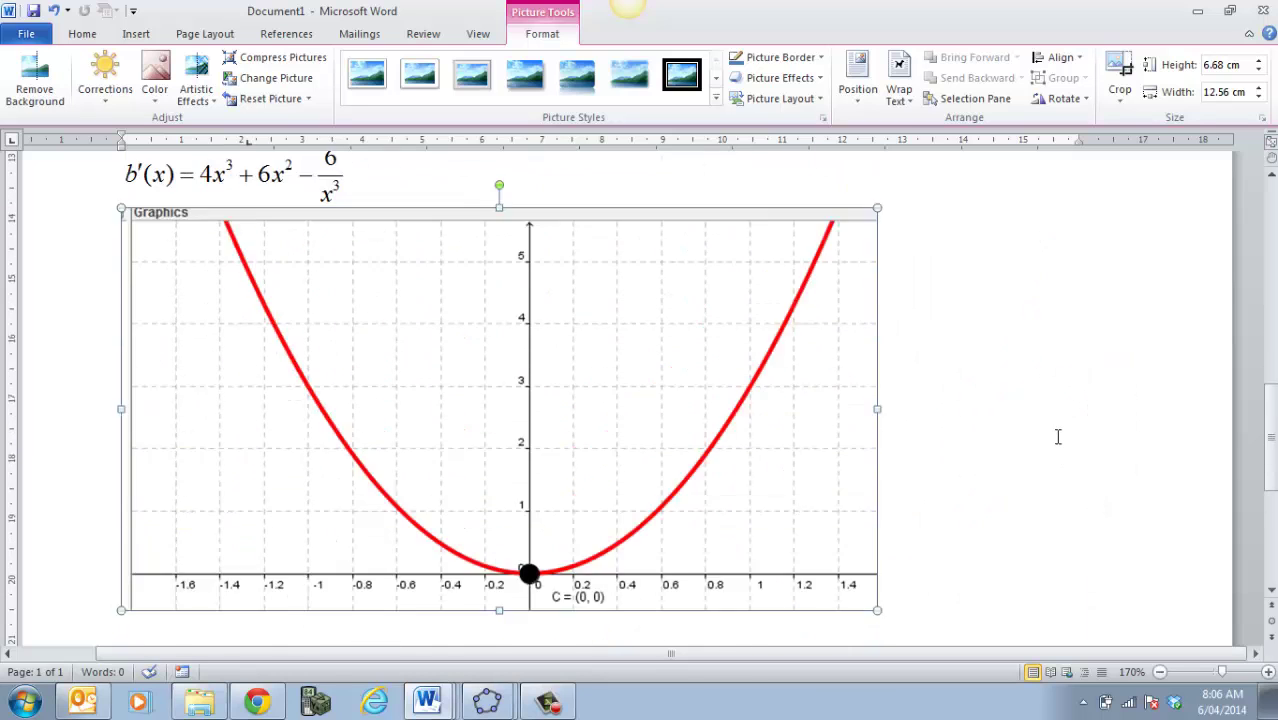
Step: Change the graph picture's text wrapping to allow free placement and move it beside the F''(x) and first b(x) equations
click(899, 75)
click(830, 169)
scroll(773, 314, up, 4)
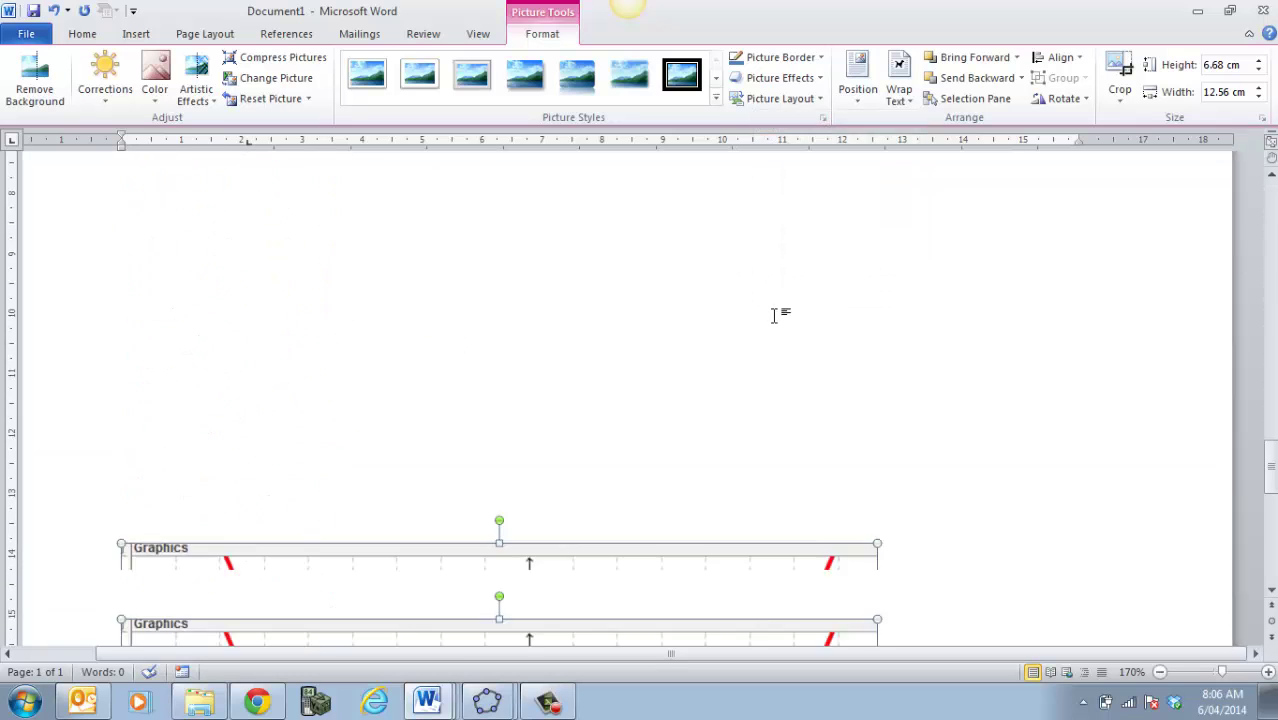
drag(705, 316, 907, 208)
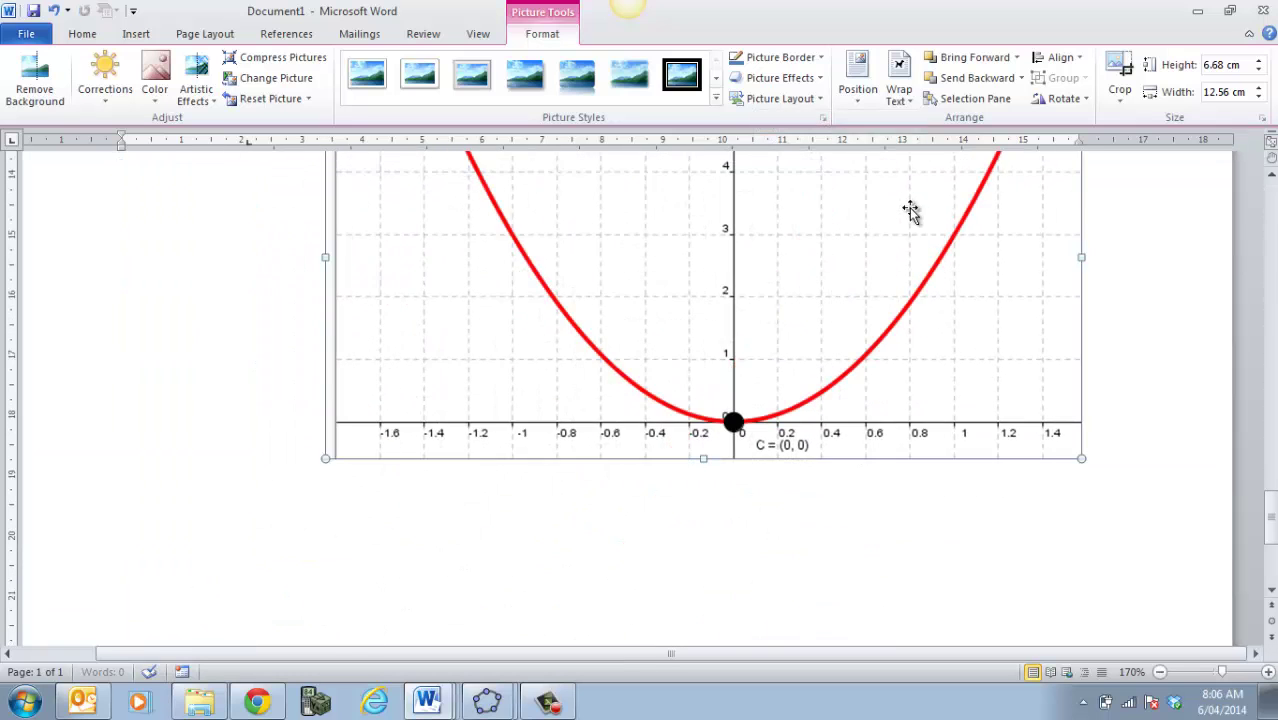
drag(785, 520, 883, 197)
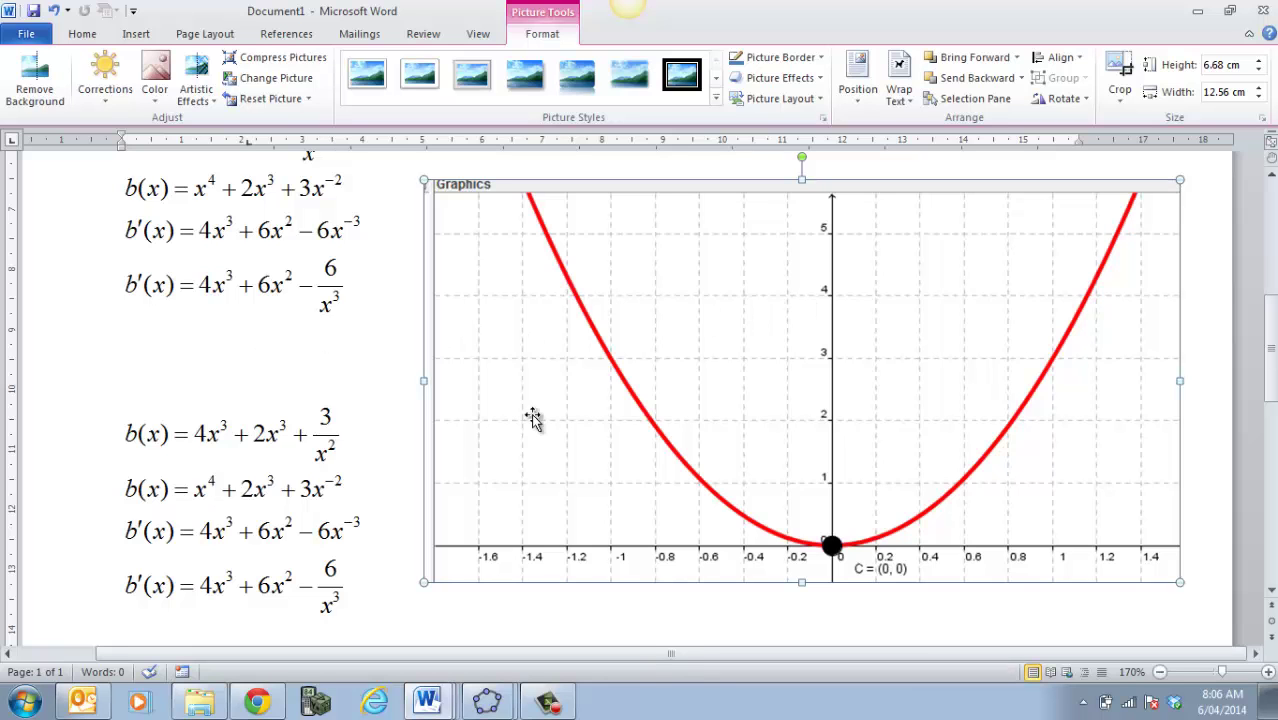
drag(807, 288, 820, 250)
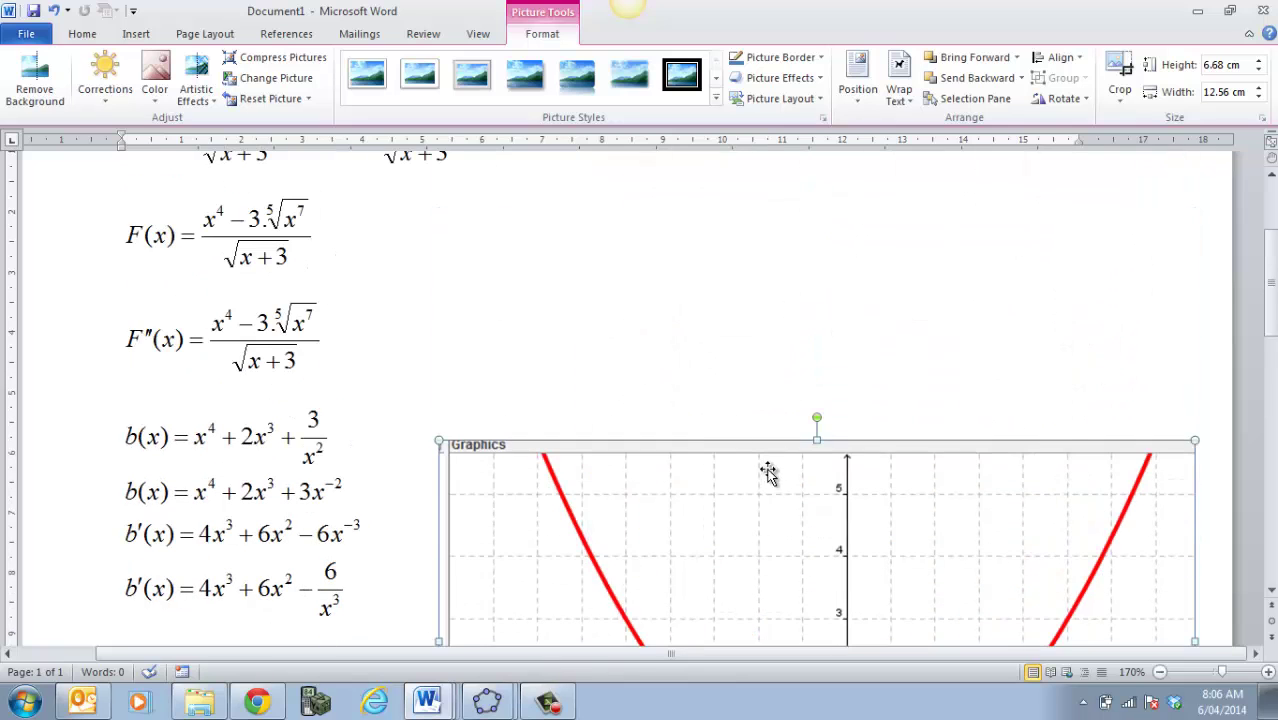
drag(768, 470, 770, 277)
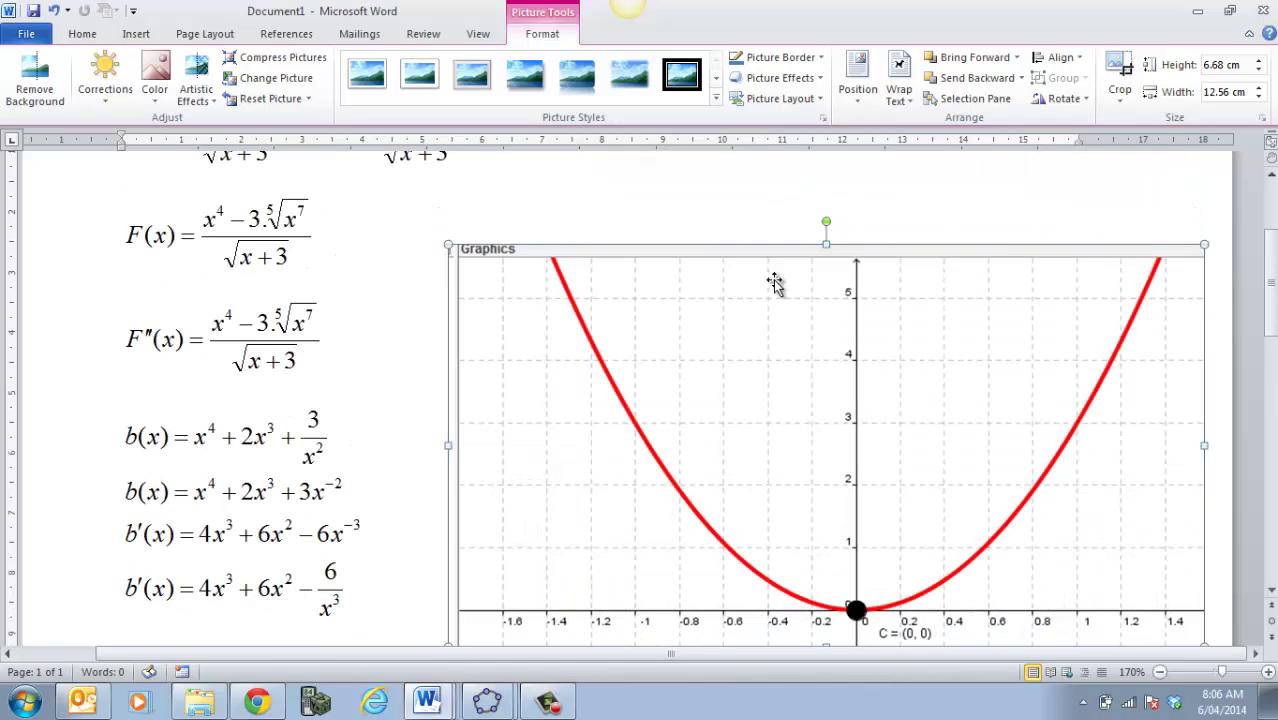